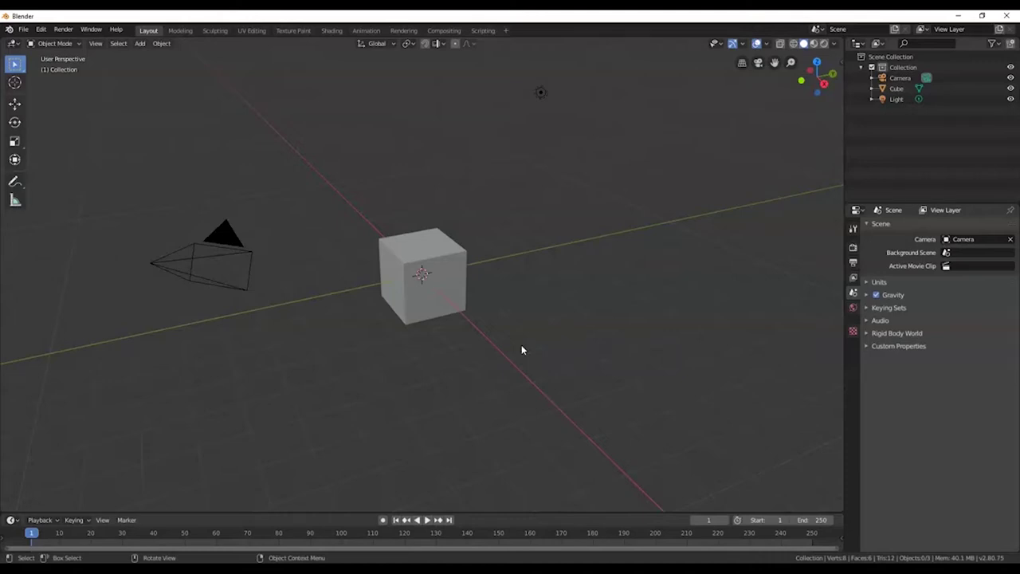
- Create a new desktop folder named Fence Project and maximize the Blender window
{"action": "left_click", "coordinate": [434, 287]}
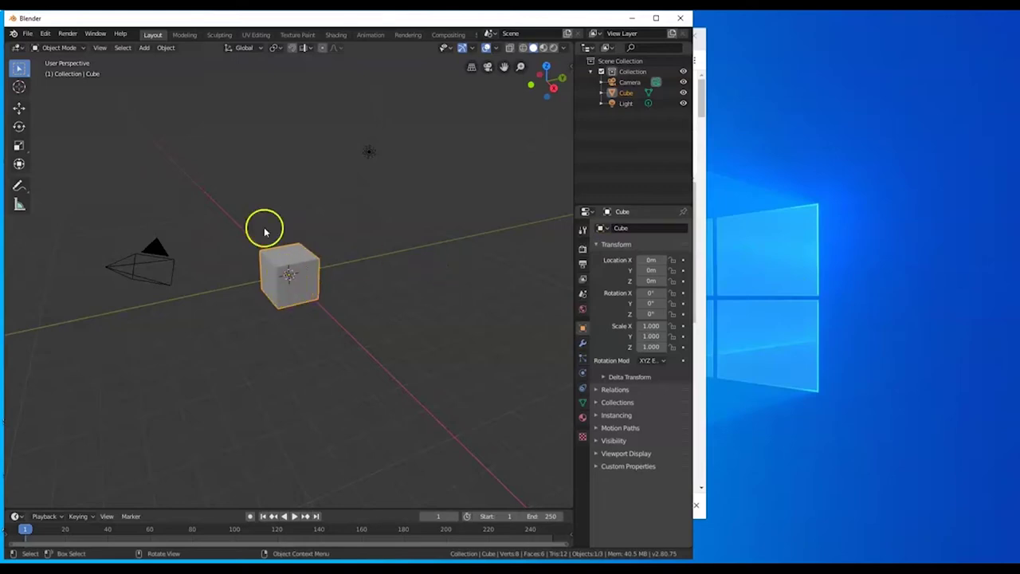
{"action": "right_click", "coordinate": [832, 276]}
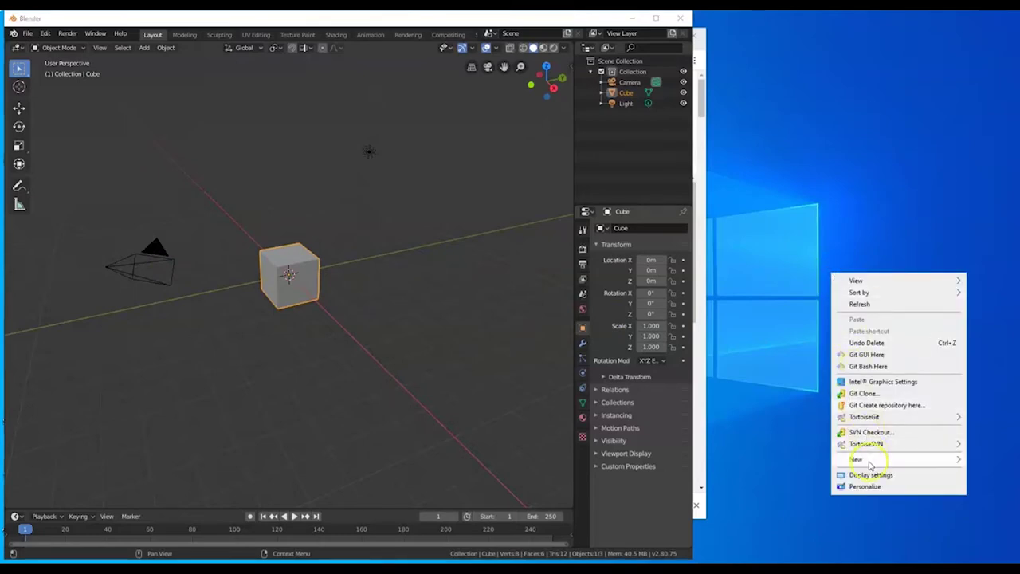
{"action": "mouse_move", "coordinate": [870, 462]}
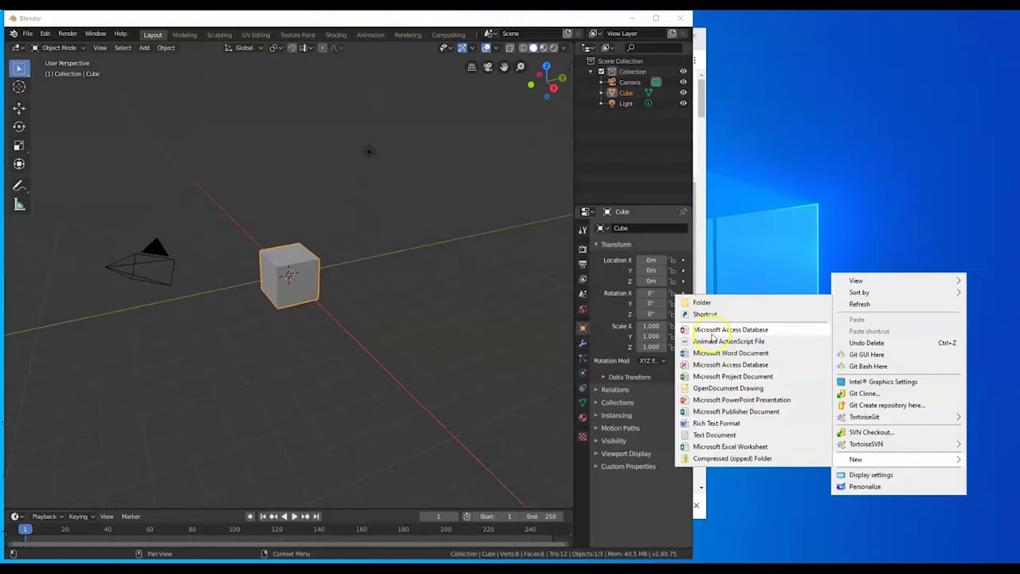
{"action": "left_click", "coordinate": [706, 303]}
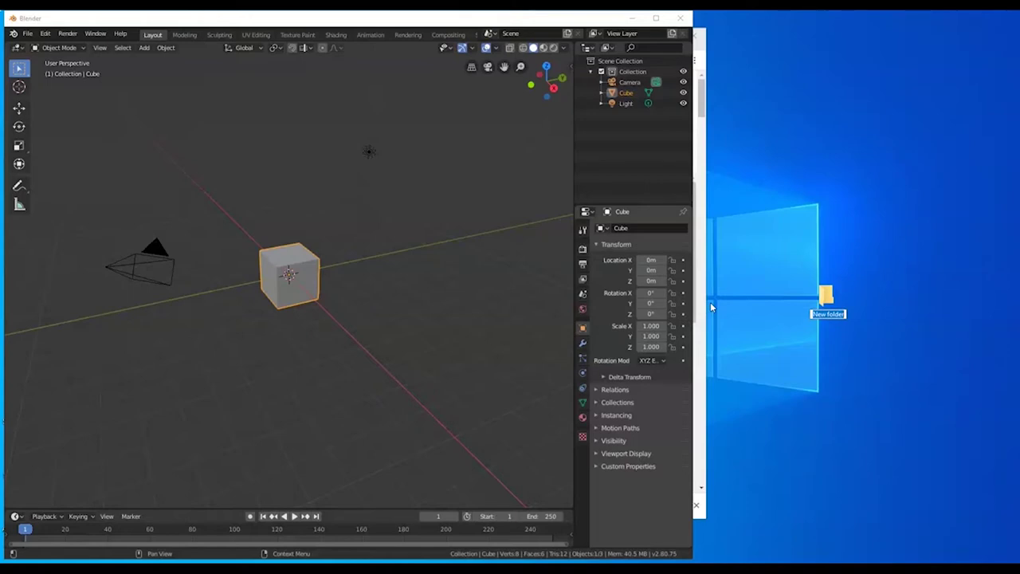
{"action": "type", "text": "Fence Project"}
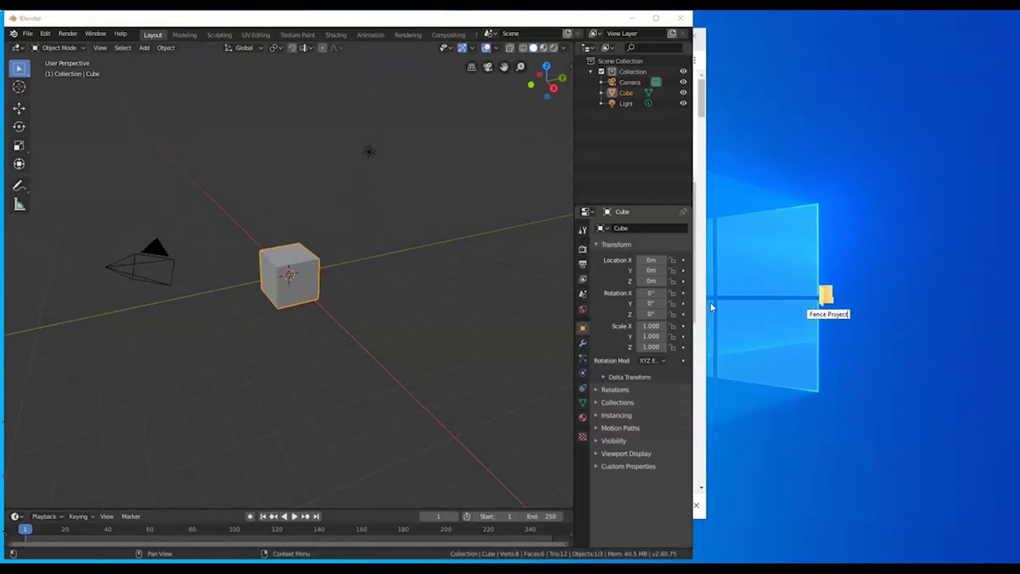
{"action": "key", "text": "Return"}
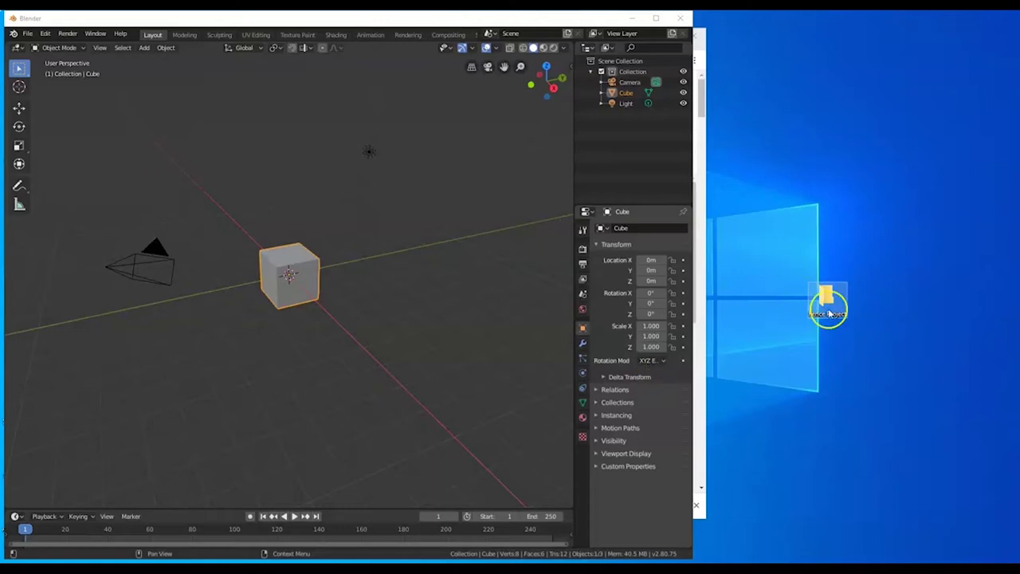
{"action": "left_click", "coordinate": [656, 17]}
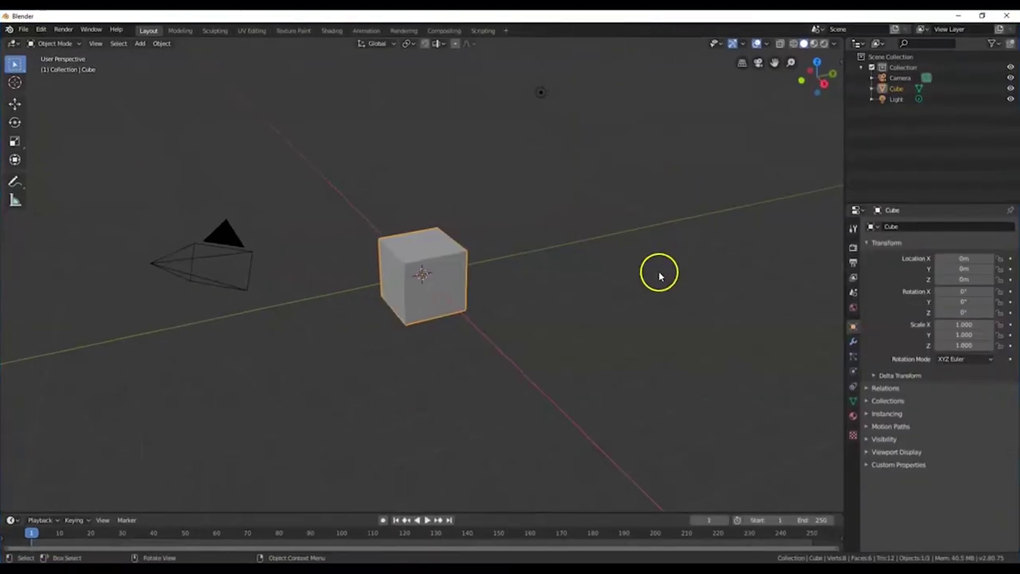
- Switch to Chrome and view the Veranda Glendale white vinyl picket fence image in a maximized window
{"action": "key", "text": "alt+Tab"}
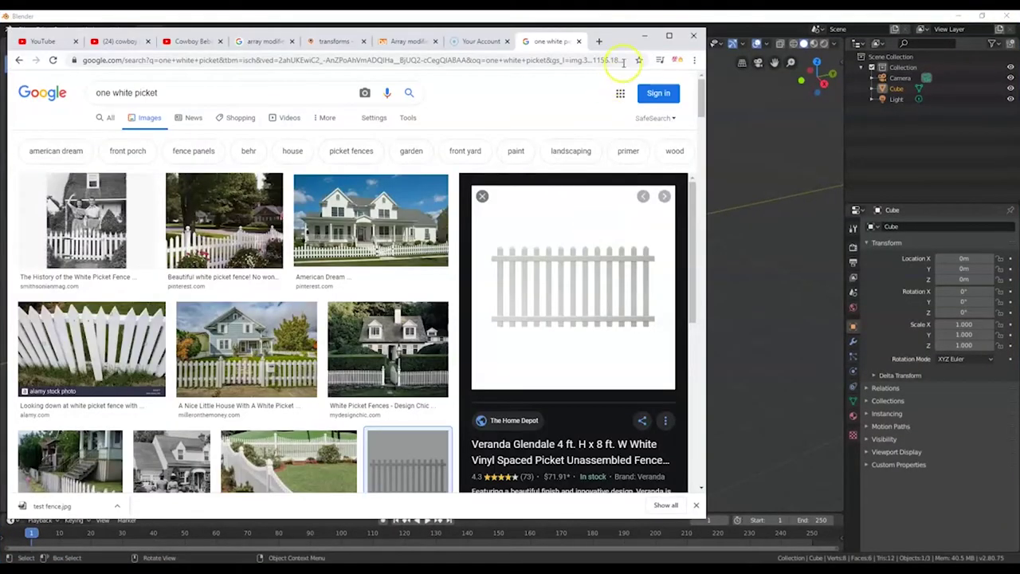
{"action": "left_click", "coordinate": [668, 19]}
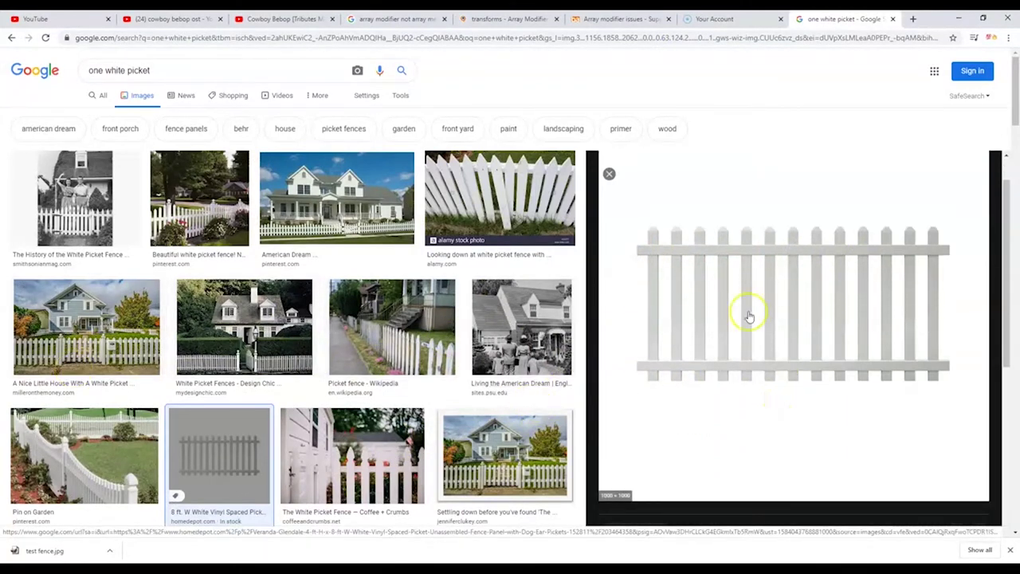
{"action": "scroll", "coordinate": [701, 319], "scroll_direction": "down", "scroll_amount": 4}
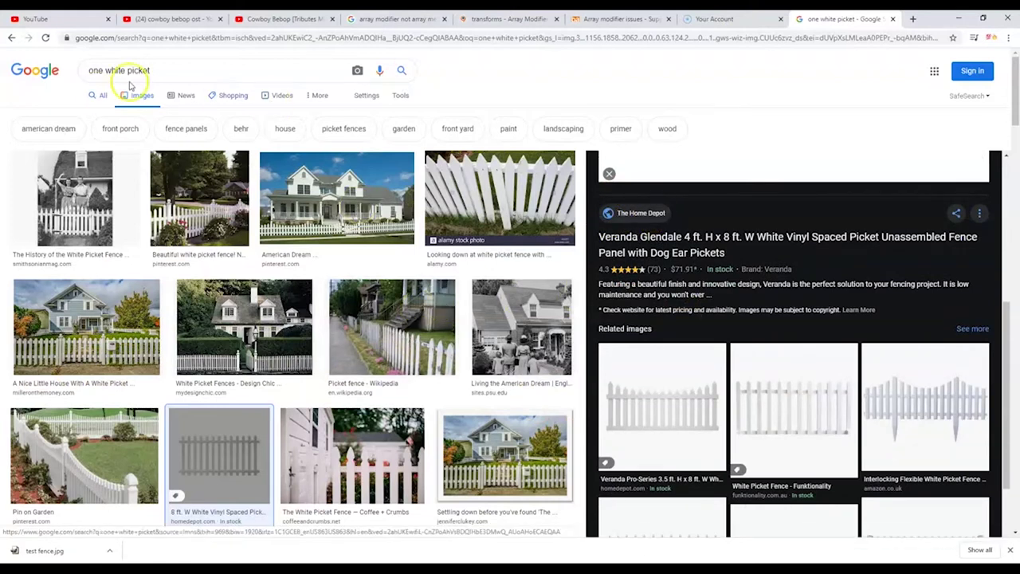
- Search Google Images for "white picket fence" in a new browser tab
{"action": "left_click", "coordinate": [912, 18]}
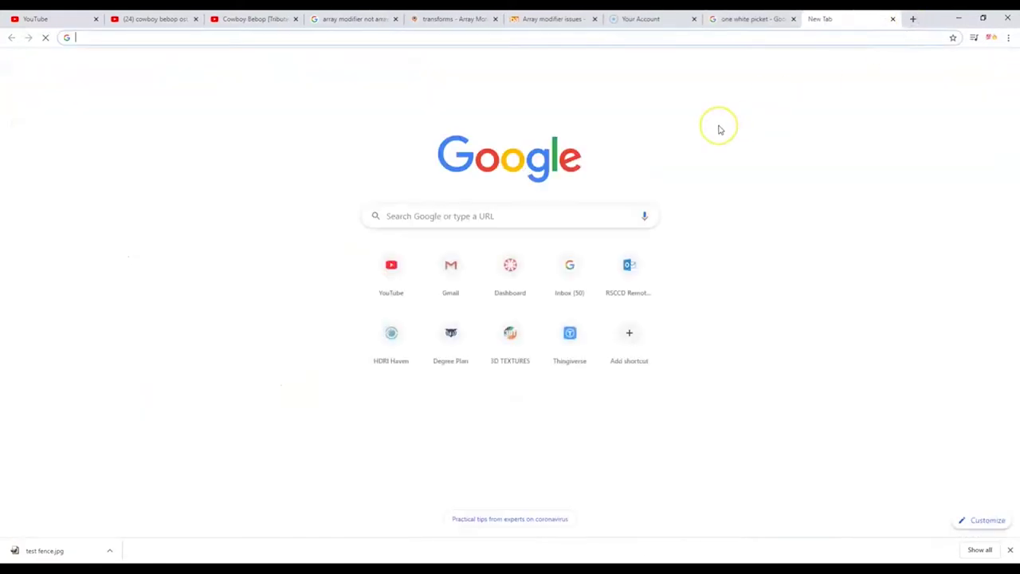
{"action": "type", "text": "white picket fence closeup"}
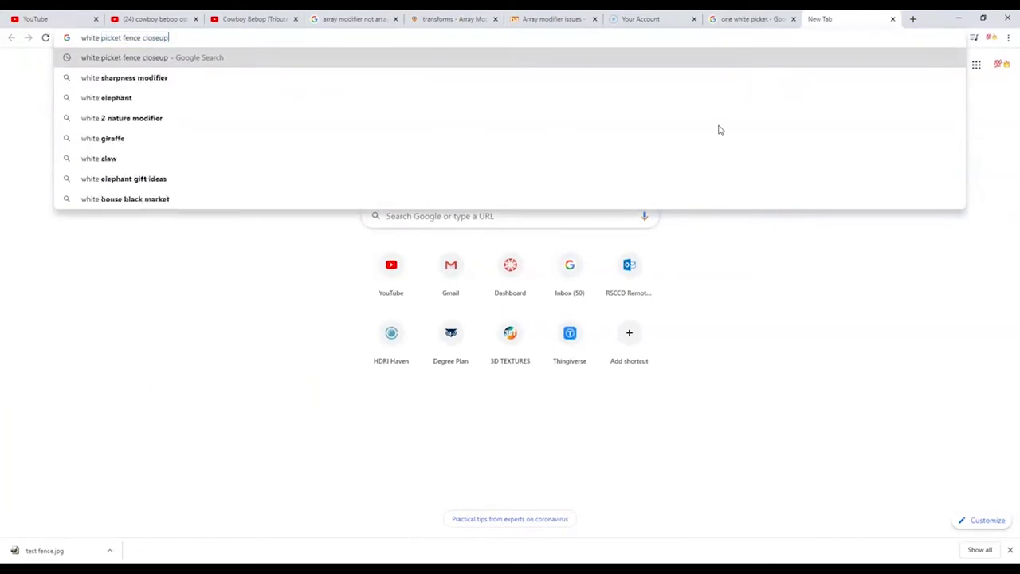
{"action": "key", "text": "Right"}
{"action": "key", "text": "BackSpace"}
{"action": "key", "text": "BackSpace"}
{"action": "key", "text": "BackSpace"}
{"action": "key", "text": "BackSpace"}
{"action": "key", "text": "BackSpace"}
{"action": "key", "text": "BackSpace"}
{"action": "key", "text": "BackSpace"}
{"action": "key", "text": "BackSpace"}
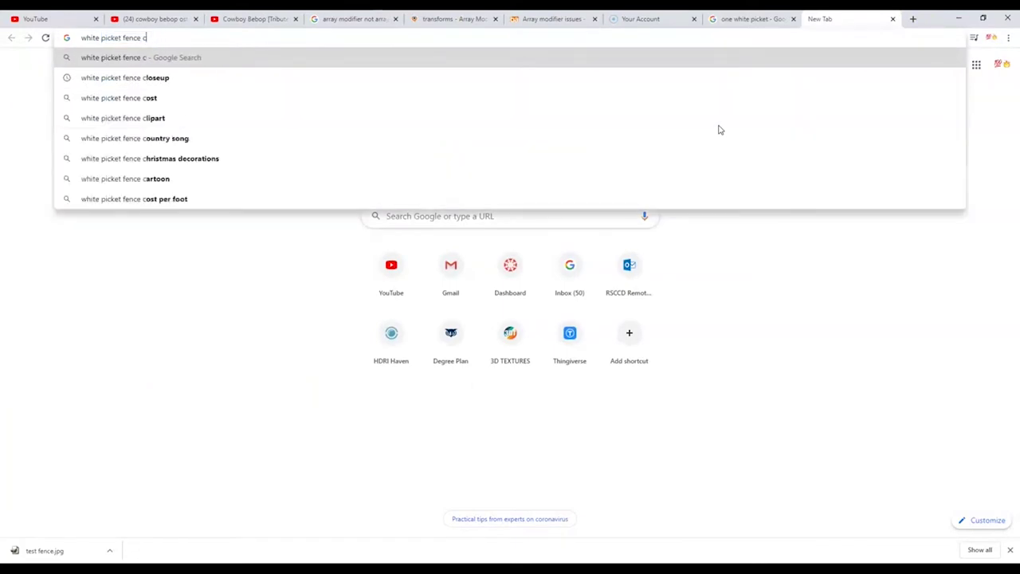
{"action": "key", "text": "Return"}
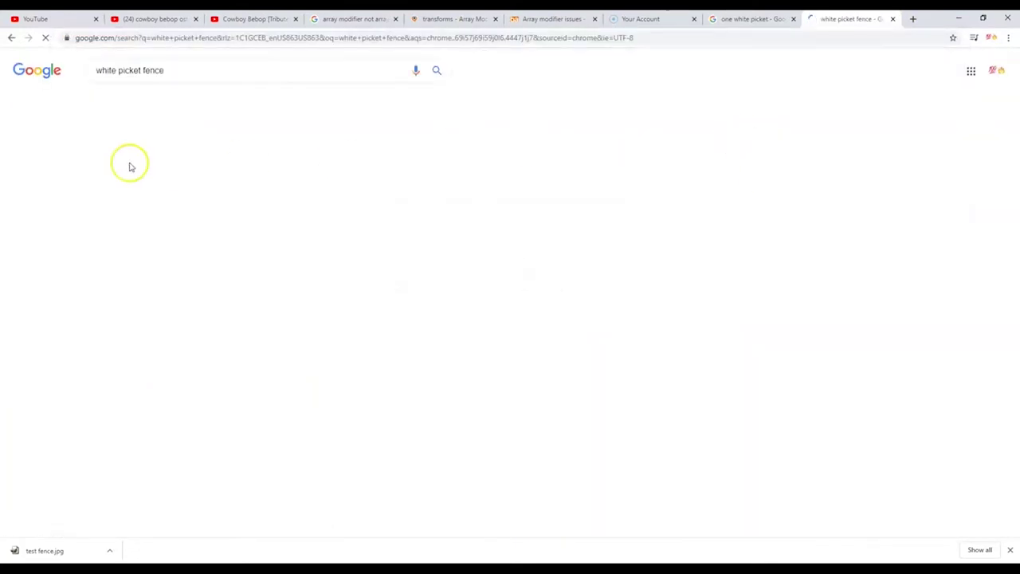
{"action": "left_click", "coordinate": [159, 105]}
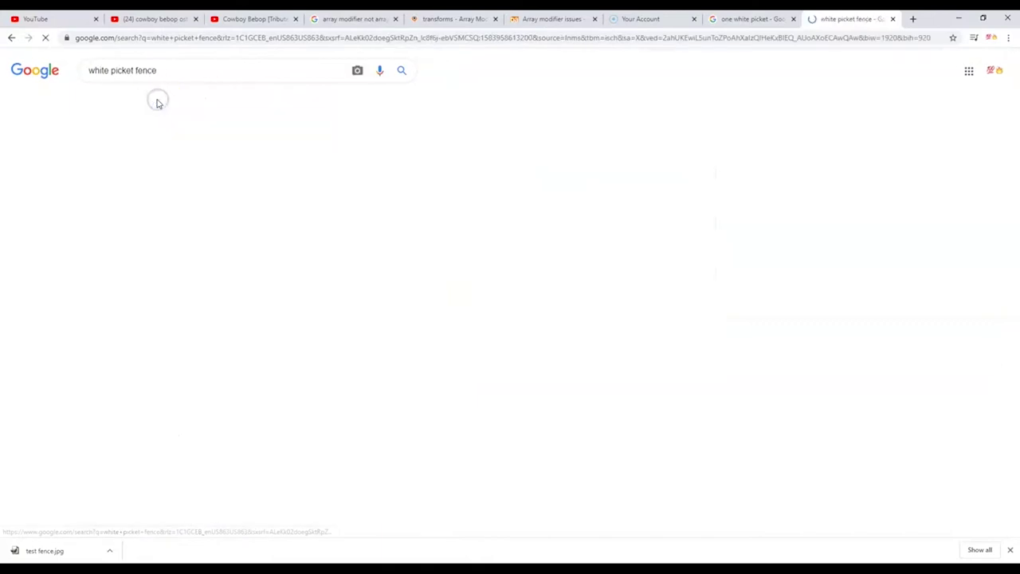
- Preview several picket fence reference images, including the 8' section, the Veranda Manchester panel and the Routed Picket Fence Panel
{"action": "scroll", "coordinate": [523, 409], "scroll_direction": "down", "scroll_amount": 2}
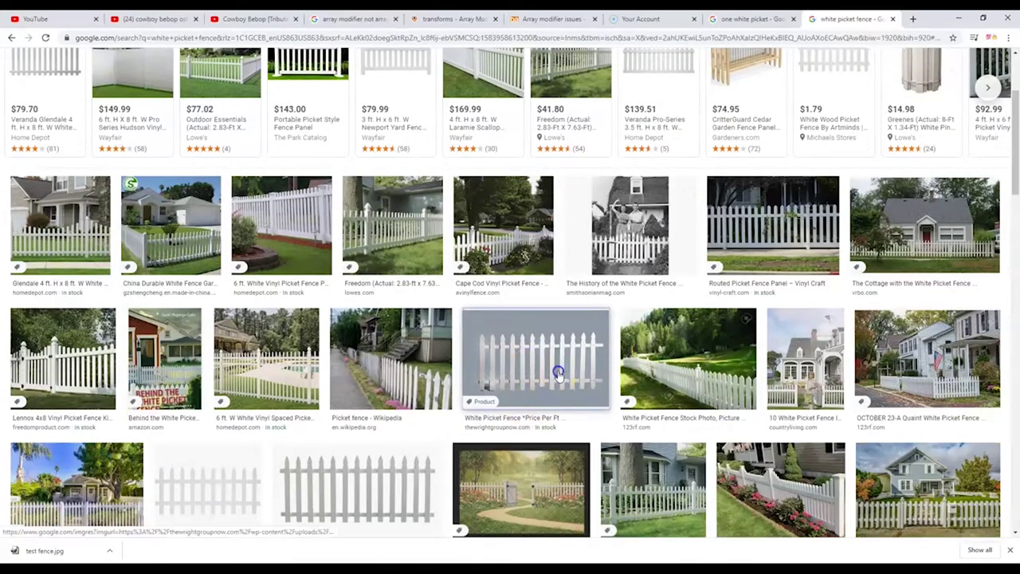
{"action": "left_click", "coordinate": [553, 369]}
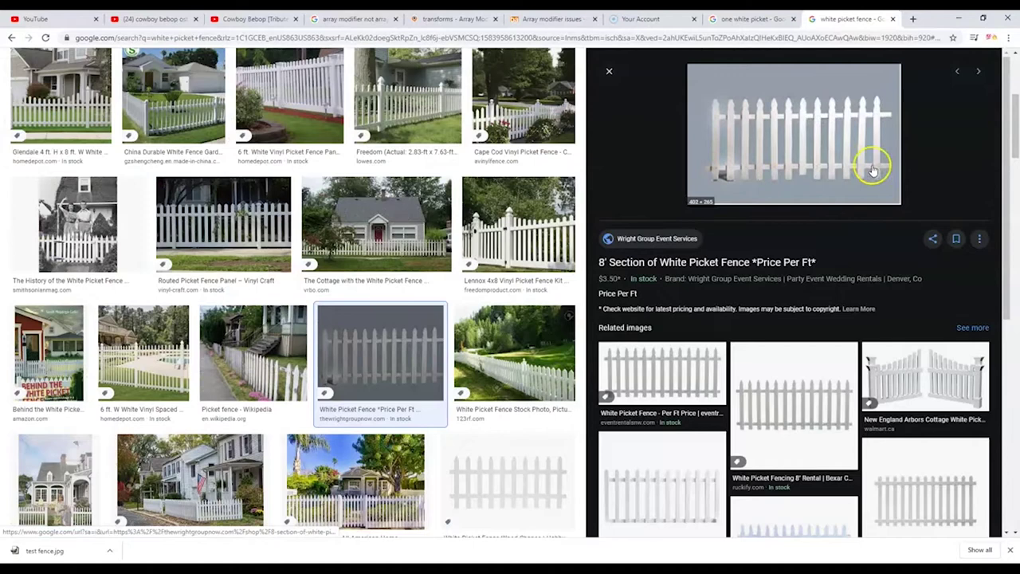
{"action": "left_click", "coordinate": [759, 391]}
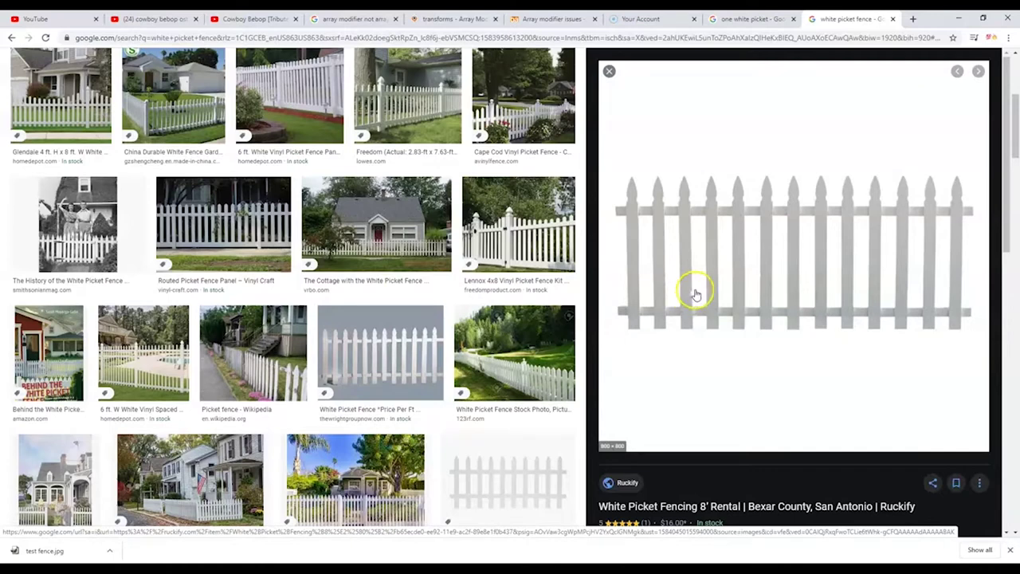
{"action": "left_click", "coordinate": [167, 343]}
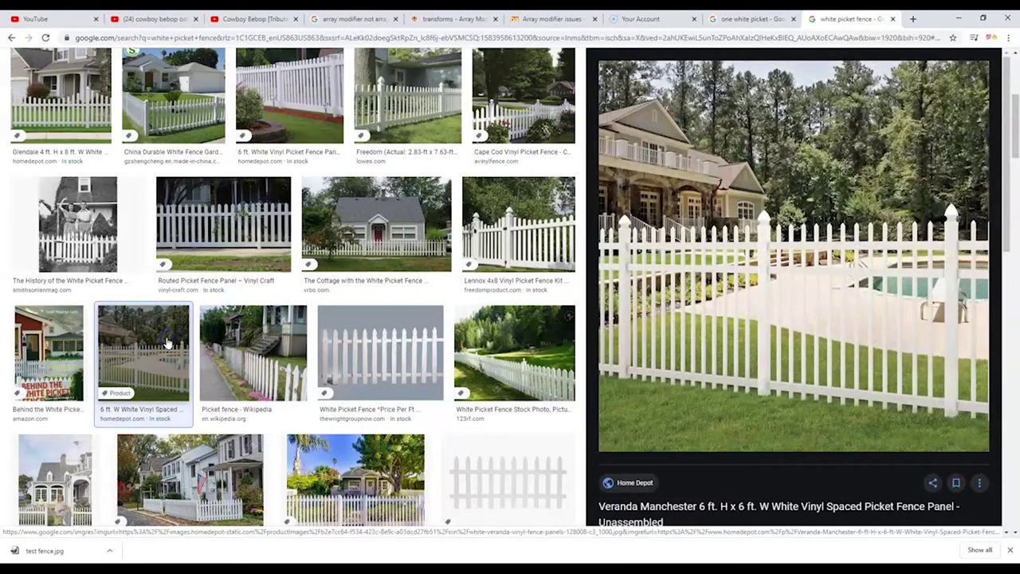
{"action": "left_click", "coordinate": [735, 331]}
{"action": "left_click", "coordinate": [228, 221]}
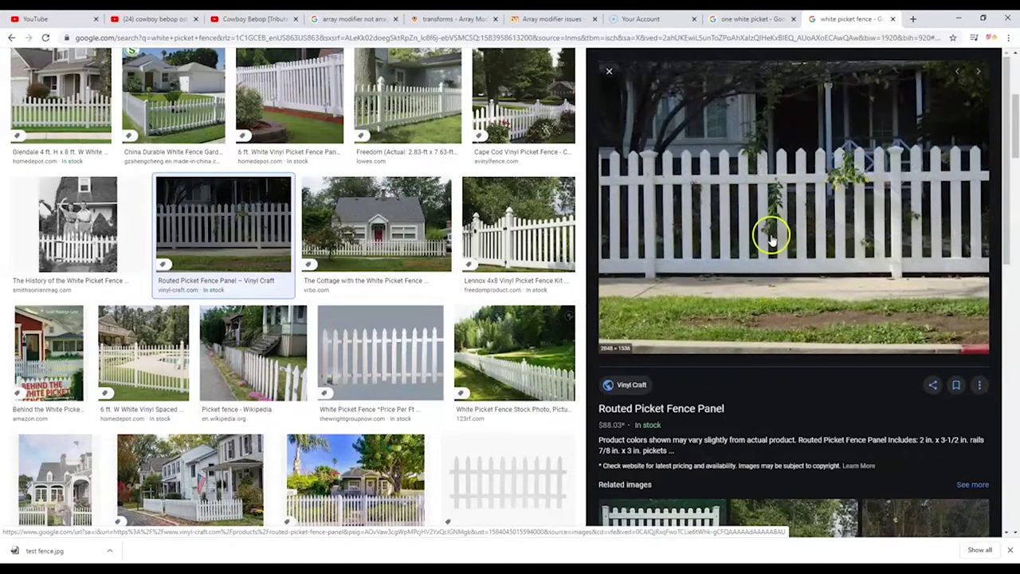
- Refine the image search to "white picket fence closeup"
{"action": "scroll", "coordinate": [290, 301], "scroll_direction": "up", "scroll_amount": 5}
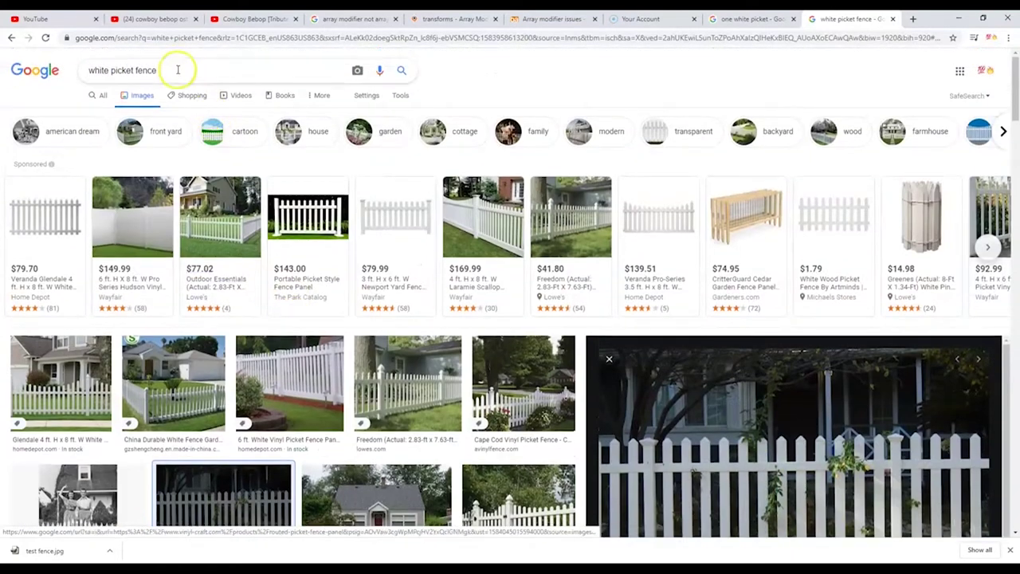
{"action": "left_click", "coordinate": [170, 70]}
{"action": "type", "text": "c"}
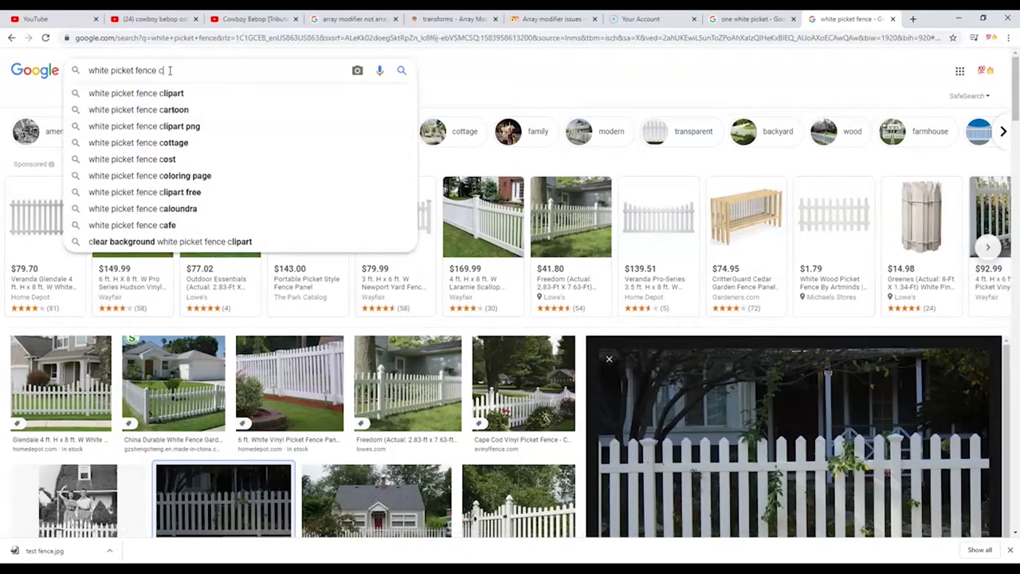
{"action": "type", "text": "lose"}
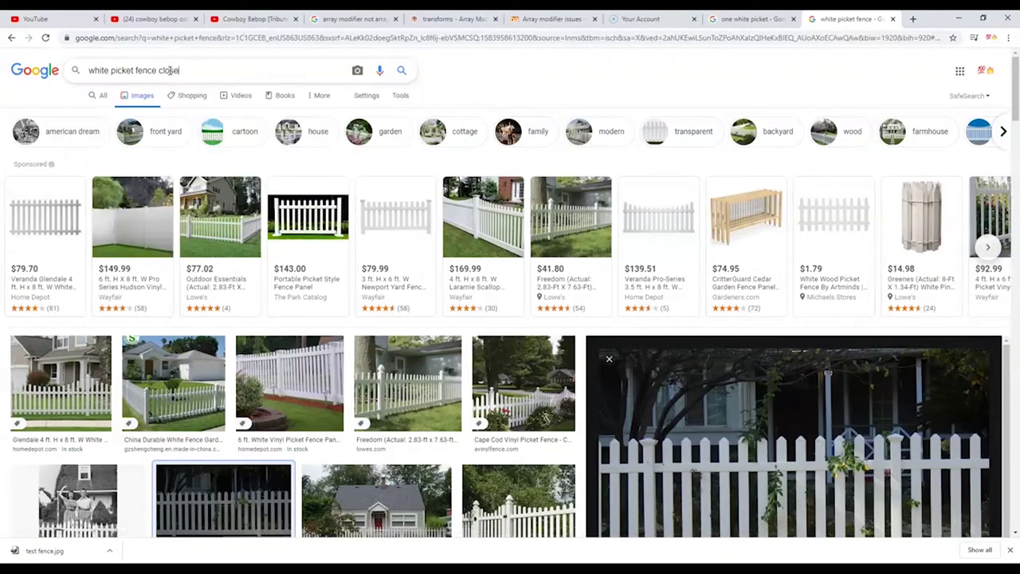
{"action": "type", "text": "up"}
{"action": "key", "text": "Return"}
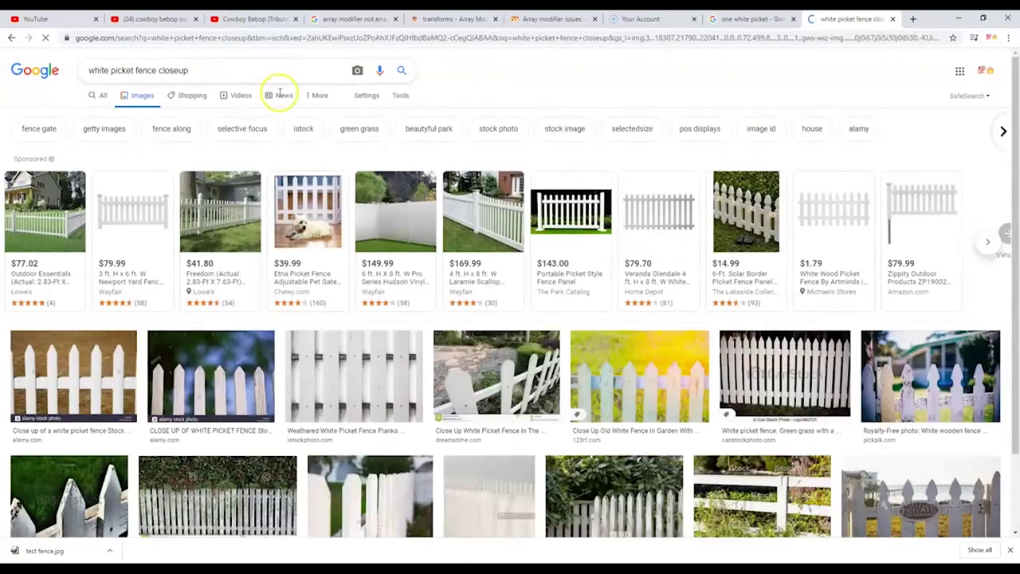
- Browse the closeup results, previewing the weathered picket planks and the white picket fence with green grass background
{"action": "scroll", "coordinate": [425, 327], "scroll_direction": "down", "scroll_amount": 1}
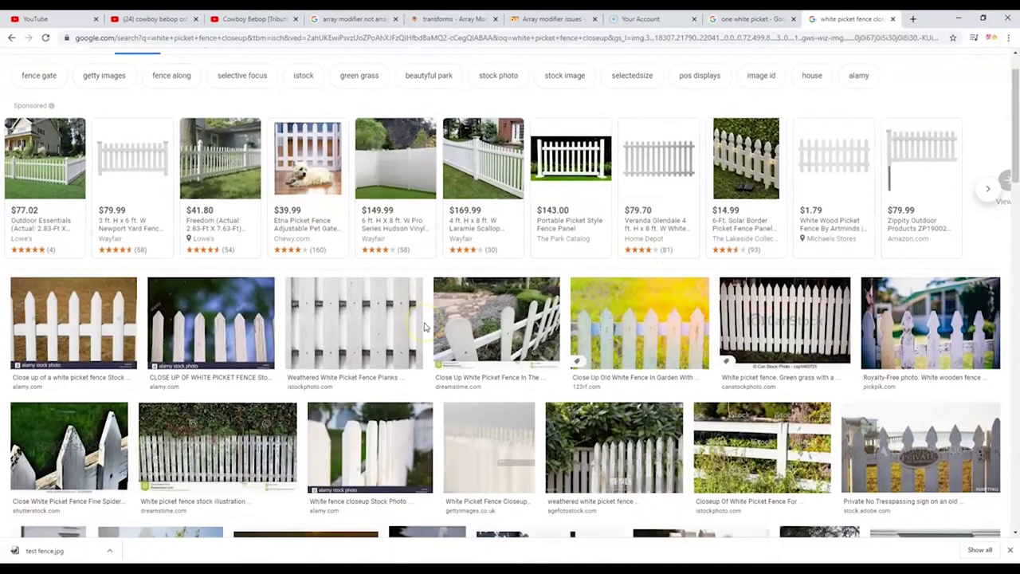
{"action": "left_click", "coordinate": [377, 325]}
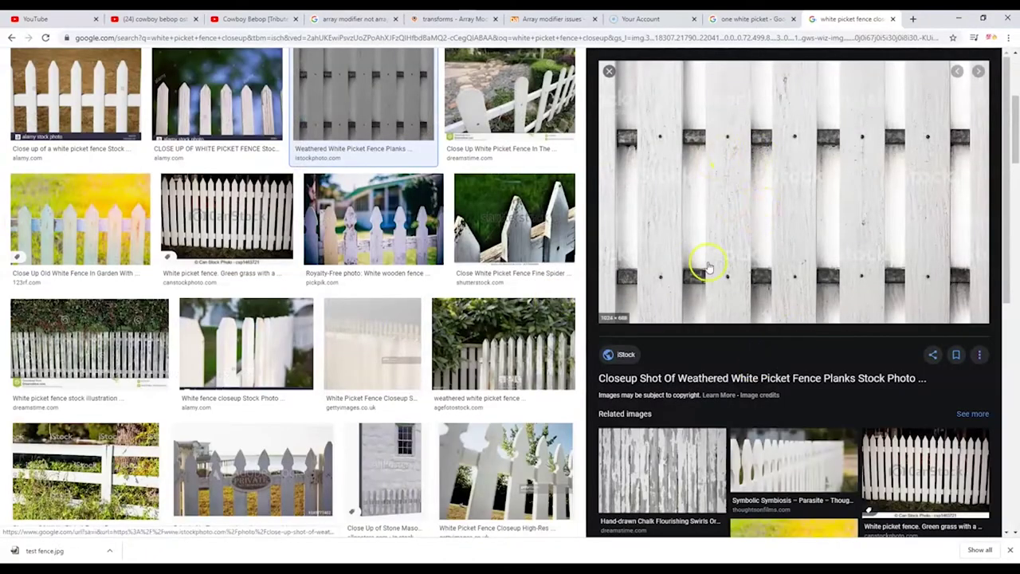
{"action": "scroll", "coordinate": [604, 380], "scroll_direction": "down", "scroll_amount": 2}
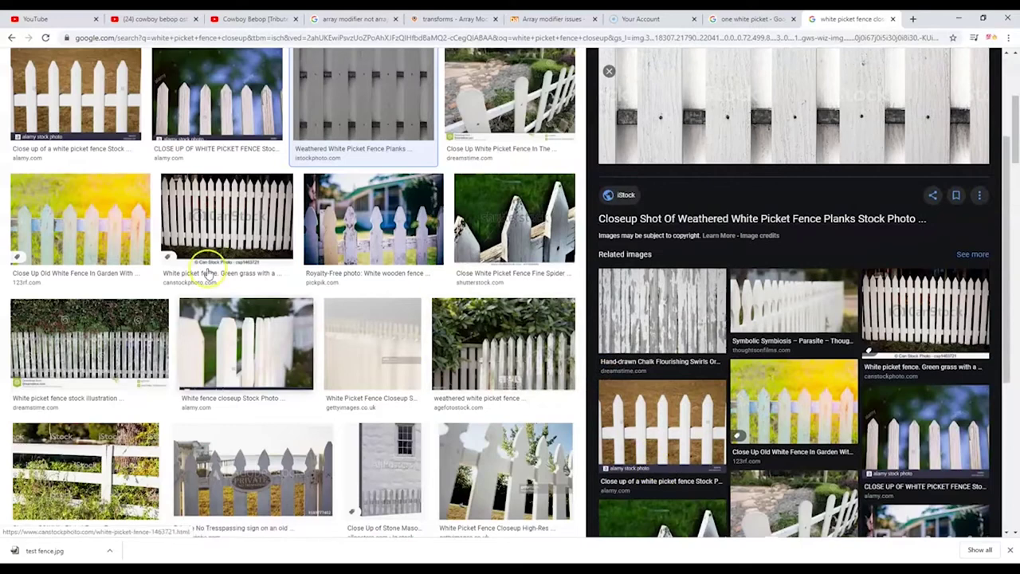
{"action": "scroll", "coordinate": [335, 360], "scroll_direction": "down", "scroll_amount": 1}
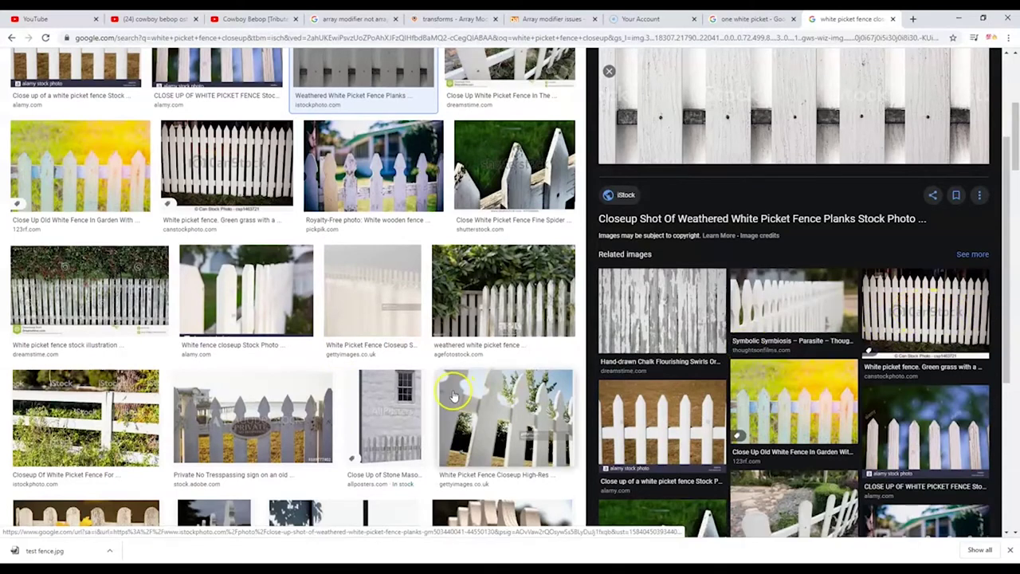
{"action": "scroll", "coordinate": [427, 430], "scroll_direction": "down", "scroll_amount": 4}
{"action": "scroll", "coordinate": [427, 440], "scroll_direction": "down", "scroll_amount": 2}
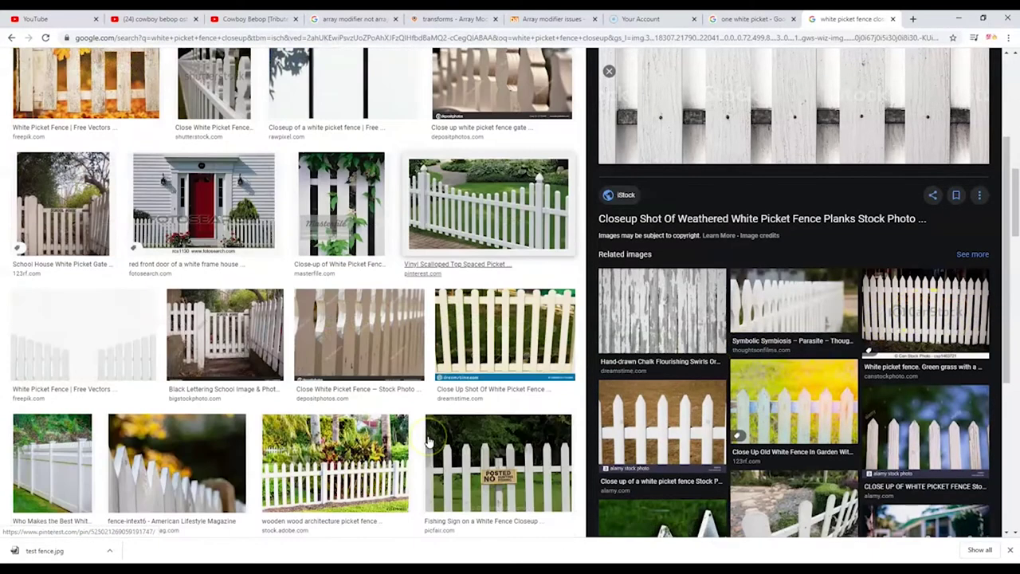
{"action": "left_click", "coordinate": [468, 368]}
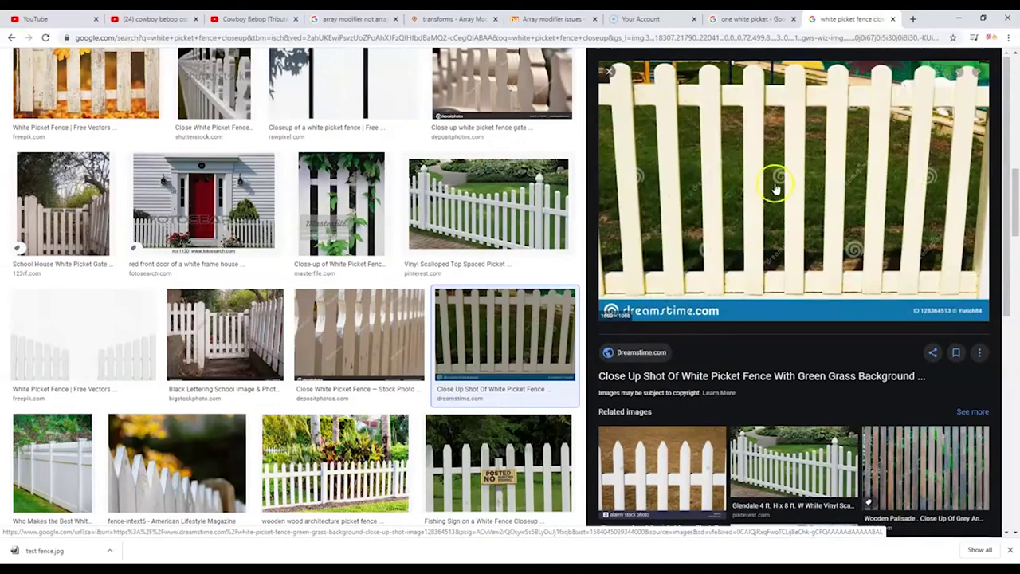
{"action": "scroll", "coordinate": [373, 339], "scroll_direction": "up", "scroll_amount": 4}
{"action": "scroll", "coordinate": [373, 339], "scroll_direction": "up", "scroll_amount": 5}
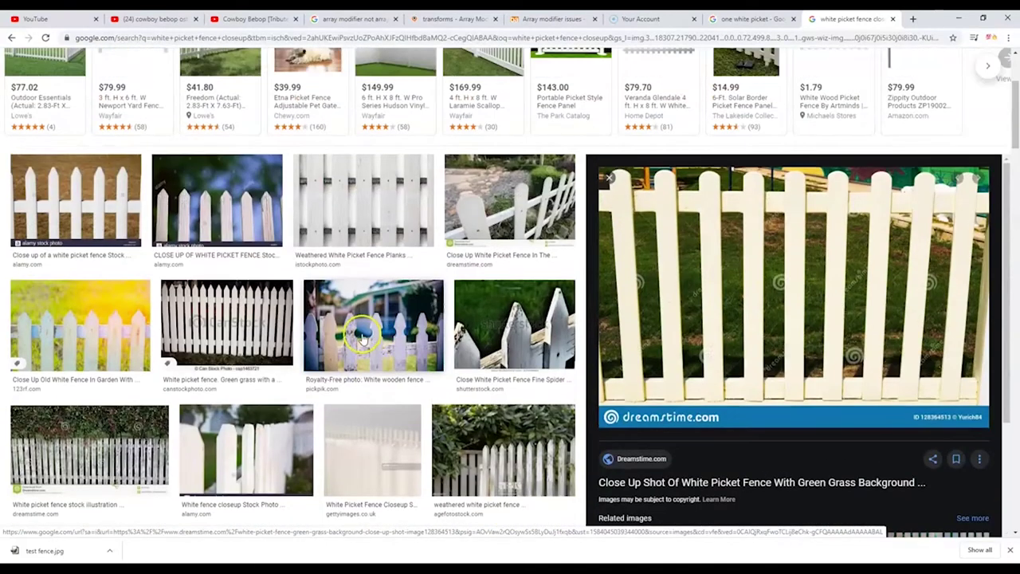
- Return to the "one white picket" results and examine the pickets and rails of the Veranda Glendale fence panel
{"action": "left_click", "coordinate": [733, 24]}
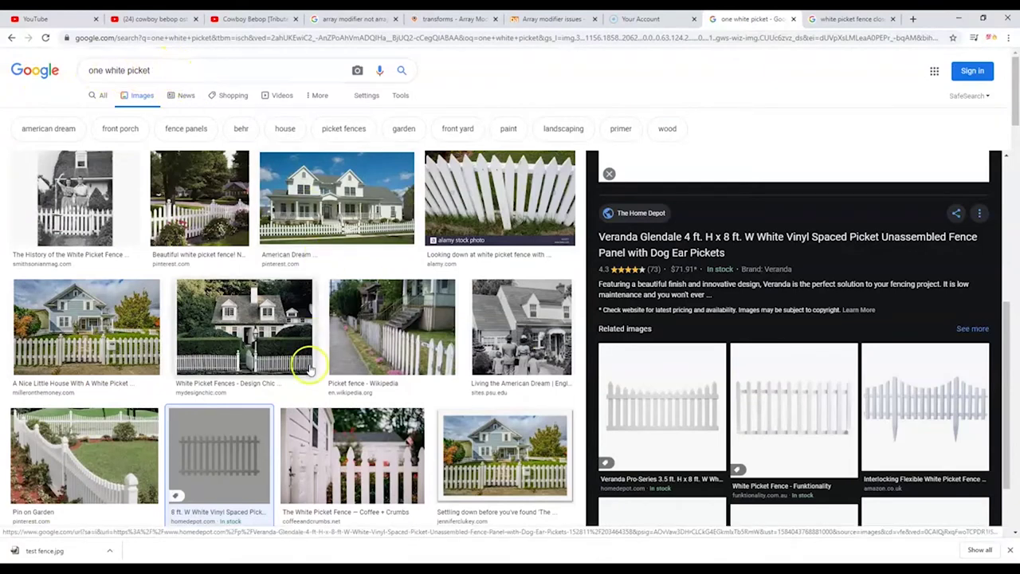
{"action": "scroll", "coordinate": [307, 368], "scroll_direction": "down", "scroll_amount": 2}
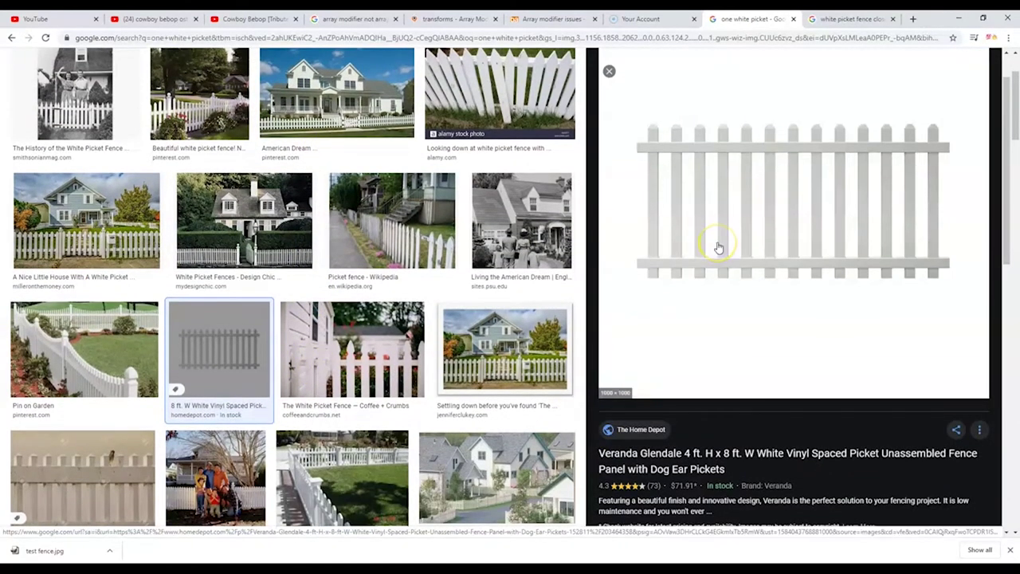
{"action": "scroll", "coordinate": [239, 414], "scroll_direction": "up", "scroll_amount": 2}
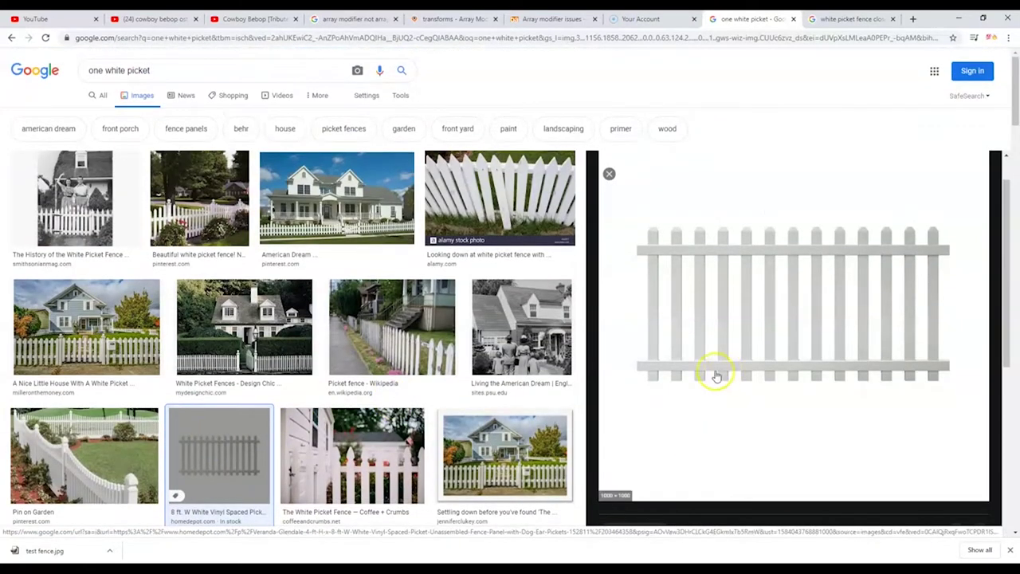
{"action": "scroll", "coordinate": [721, 303], "scroll_direction": "down", "scroll_amount": 3}
{"action": "scroll", "coordinate": [706, 417], "scroll_direction": "up", "scroll_amount": 4}
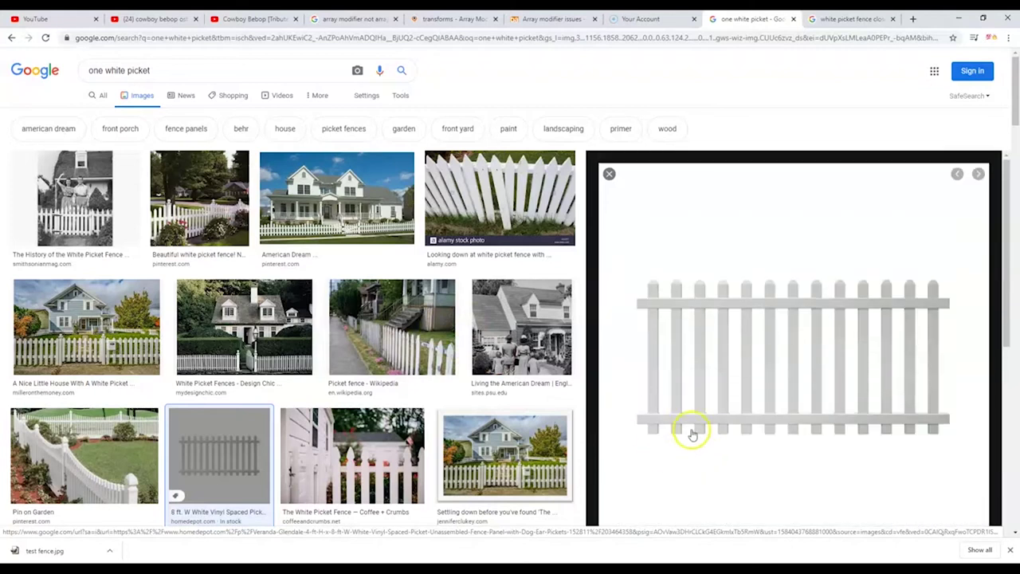
- Save the previewed fence panel image as "white fence" in the Fence Project folder on the Desktop
{"action": "right_click", "coordinate": [730, 322]}
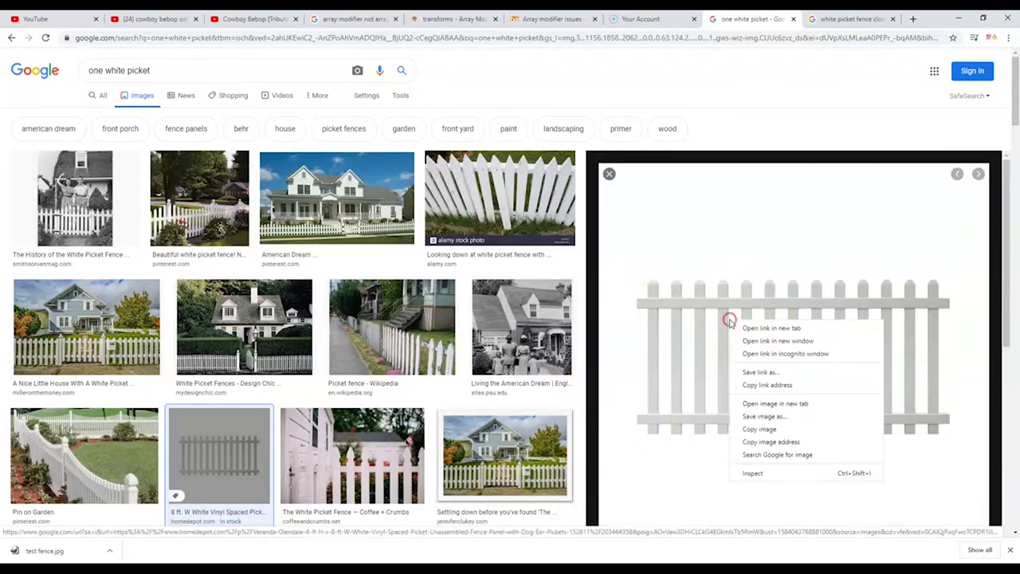
{"action": "left_click", "coordinate": [762, 417]}
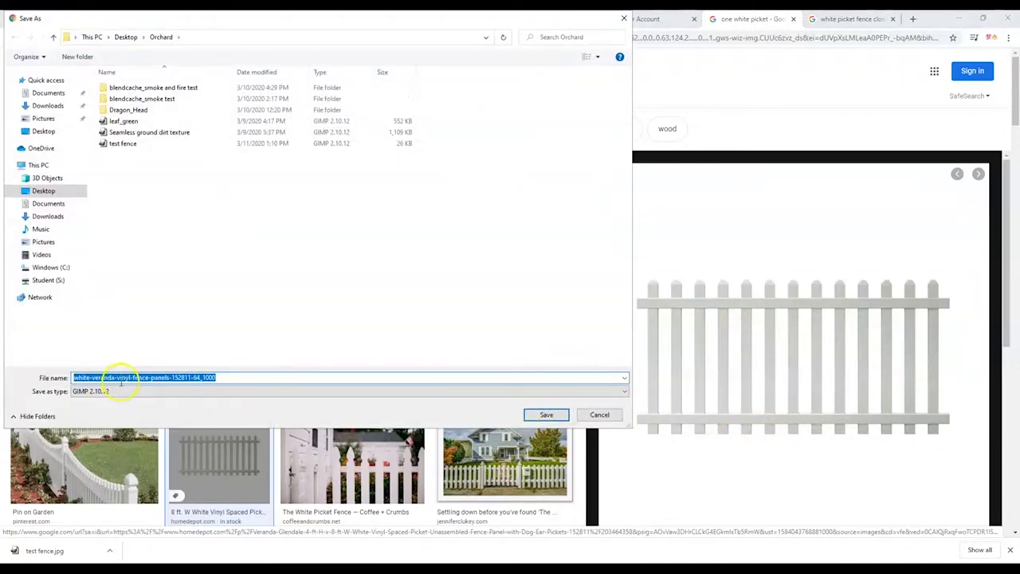
{"action": "type", "text": "white fence"}
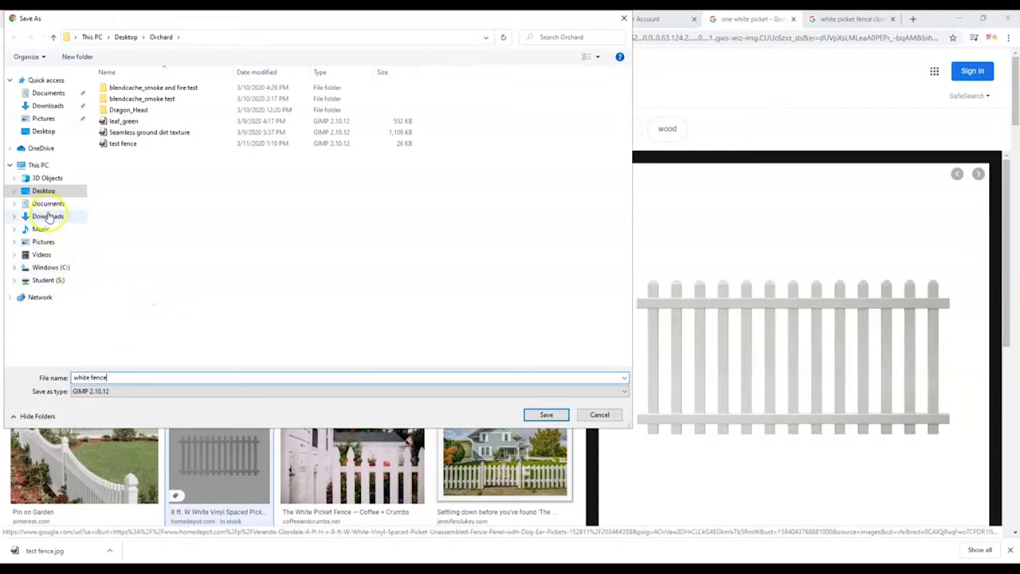
{"action": "left_click", "coordinate": [44, 192]}
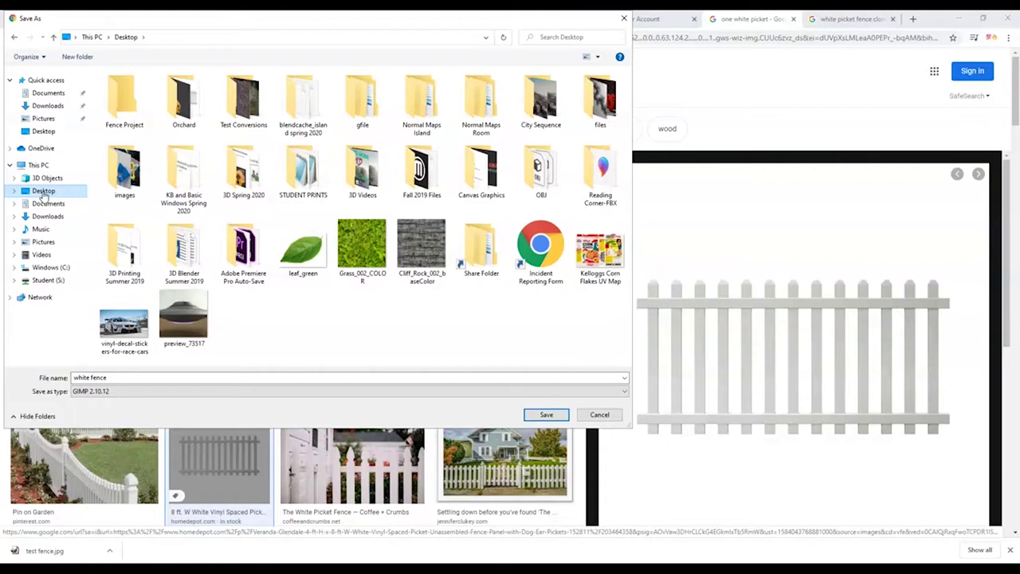
{"action": "left_click", "coordinate": [113, 99]}
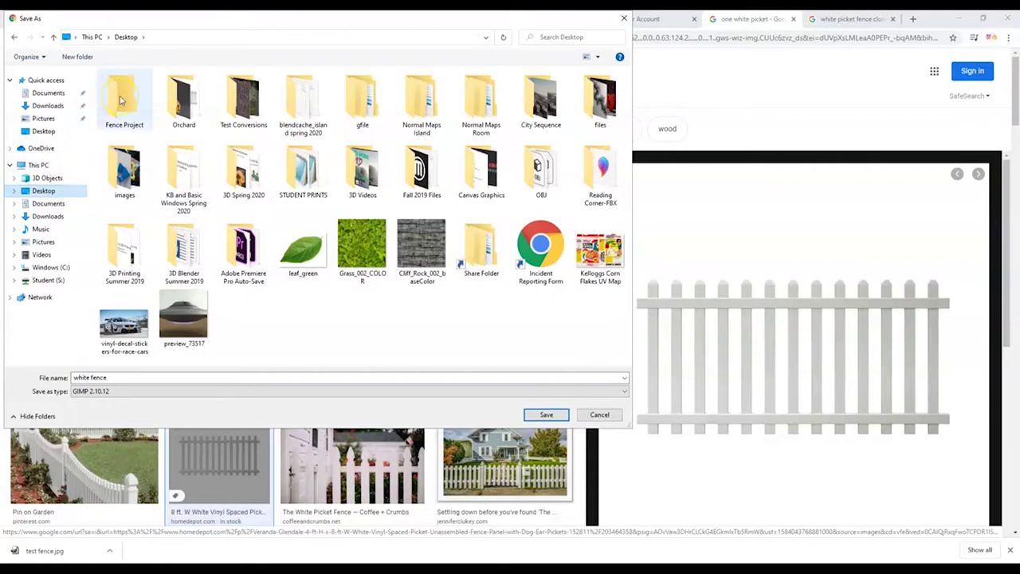
{"action": "double_click", "coordinate": [120, 100]}
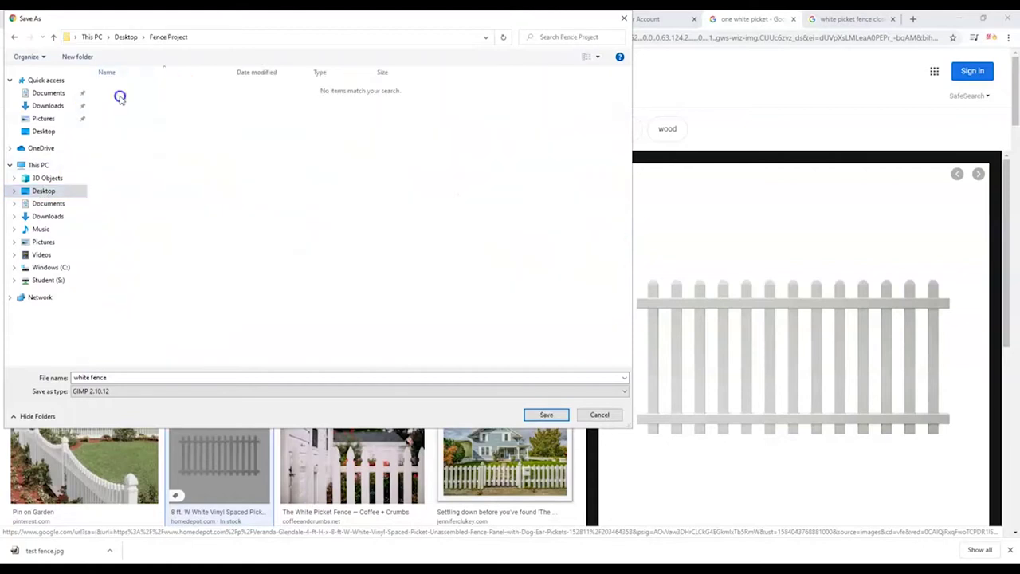
{"action": "left_click", "coordinate": [100, 379]}
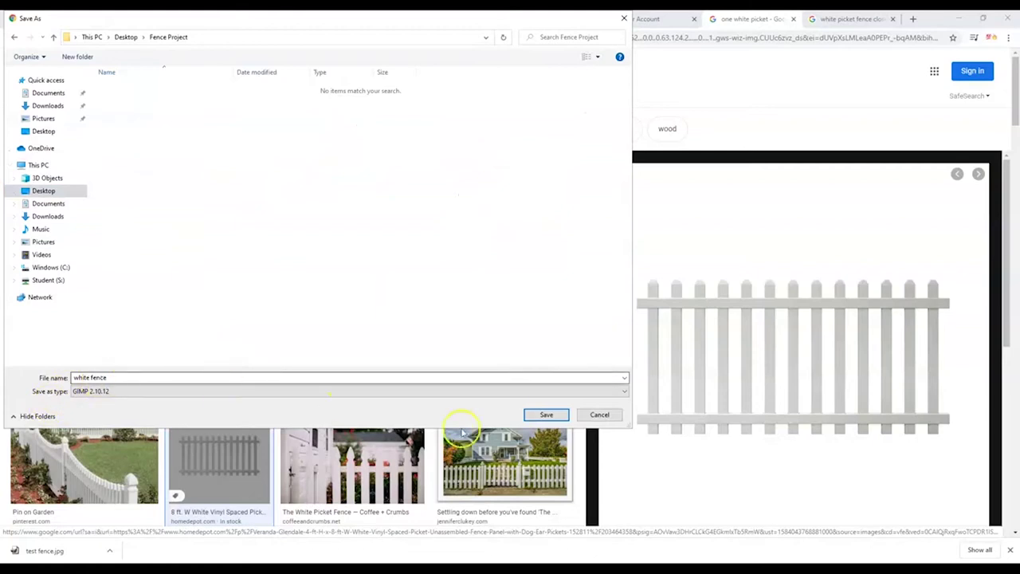
{"action": "left_click", "coordinate": [548, 415]}
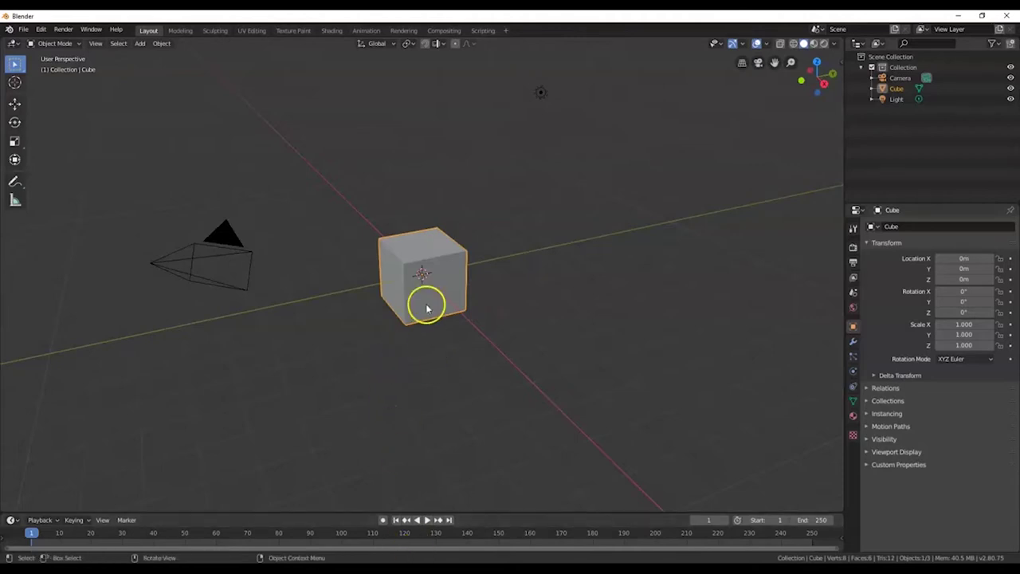
- In Blender, replace the default cube with a mesh plane and look at it in the top orthographic view
{"action": "key", "text": "x"}
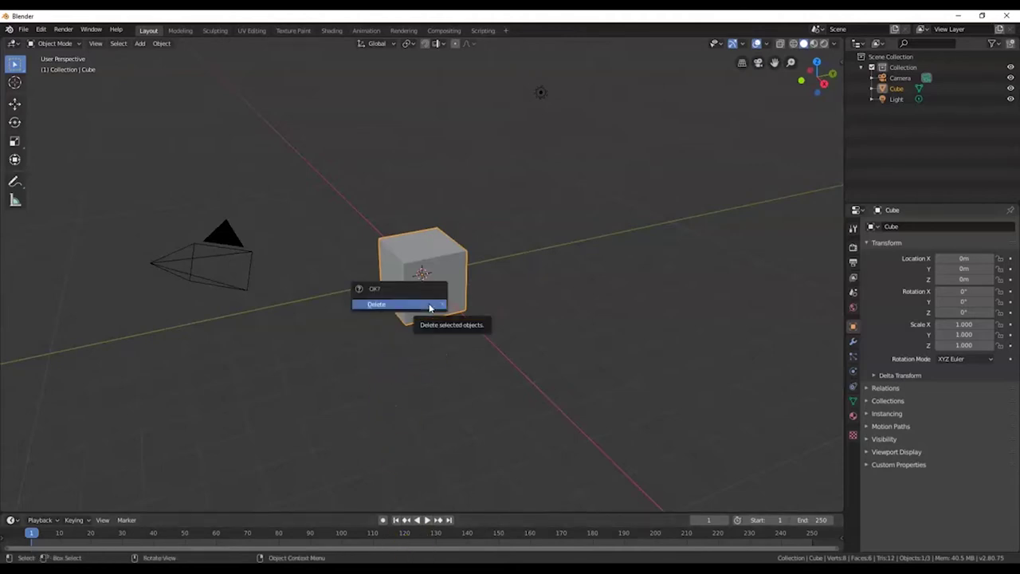
{"action": "left_click", "coordinate": [429, 305]}
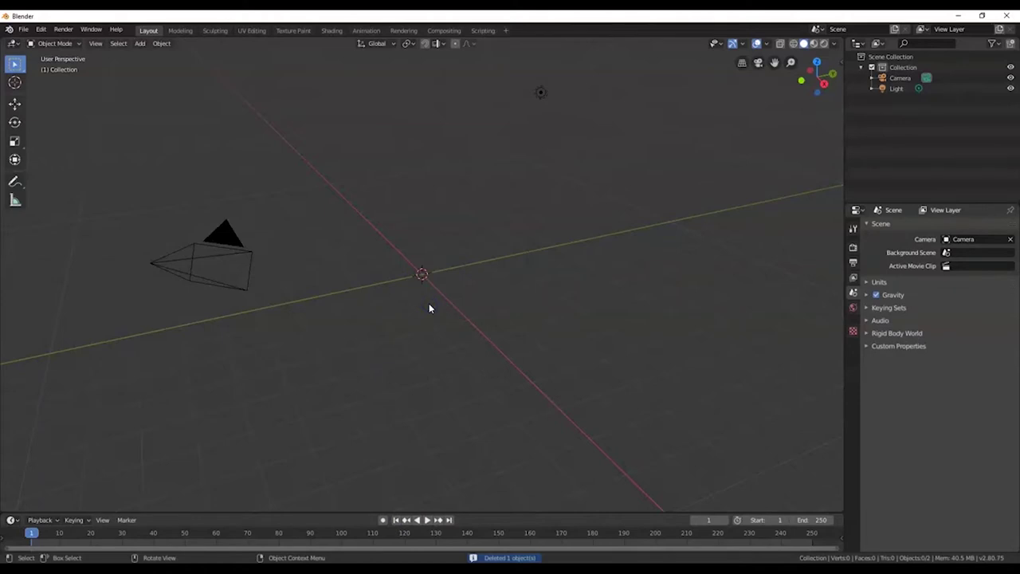
{"action": "key", "text": "shift+a"}
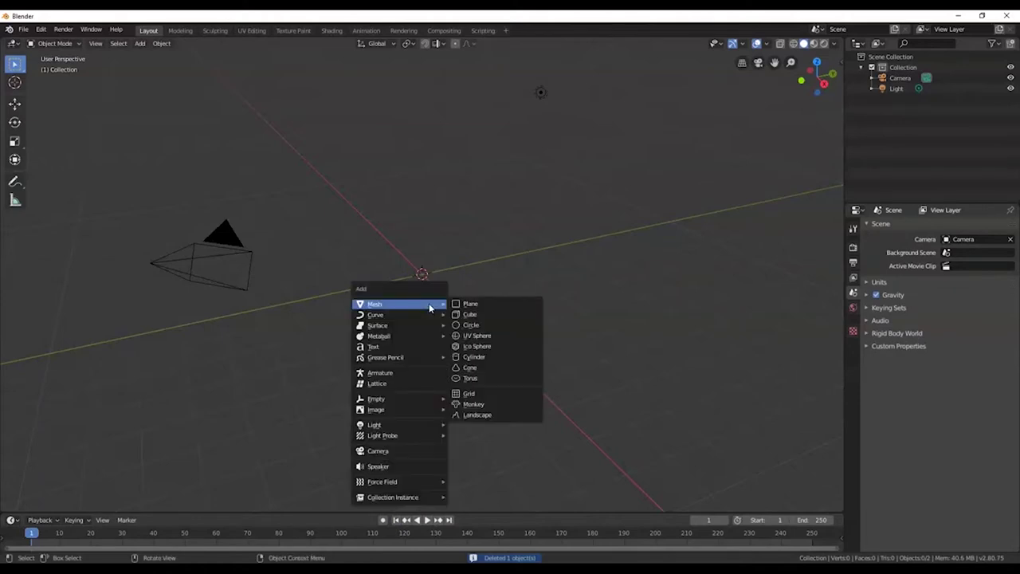
{"action": "left_click", "coordinate": [472, 304]}
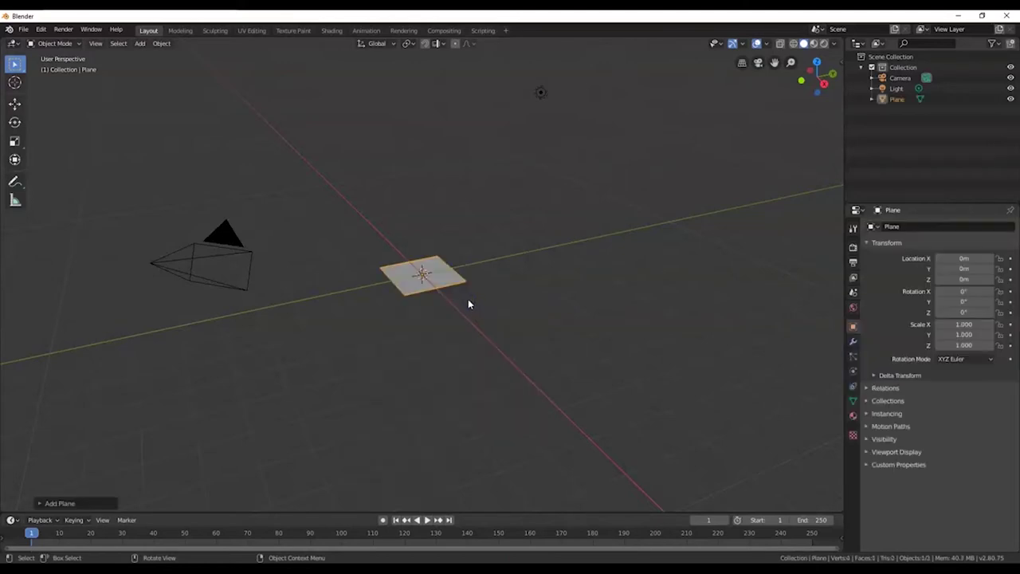
{"action": "key", "text": "KP_7"}
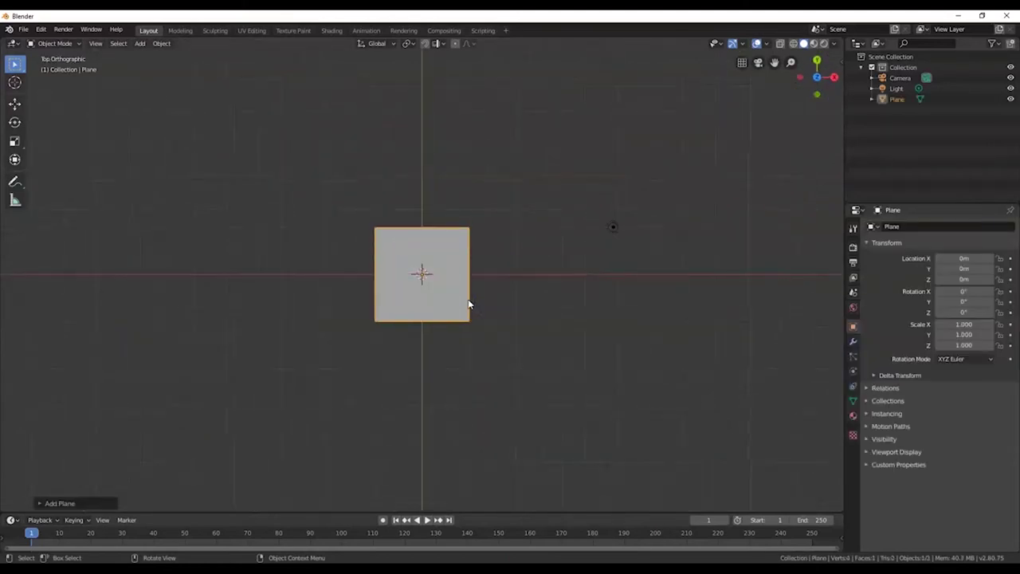
- Save the Blender file as "fence project" in the Fence Project folder on the Desktop
{"action": "left_click", "coordinate": [23, 31]}
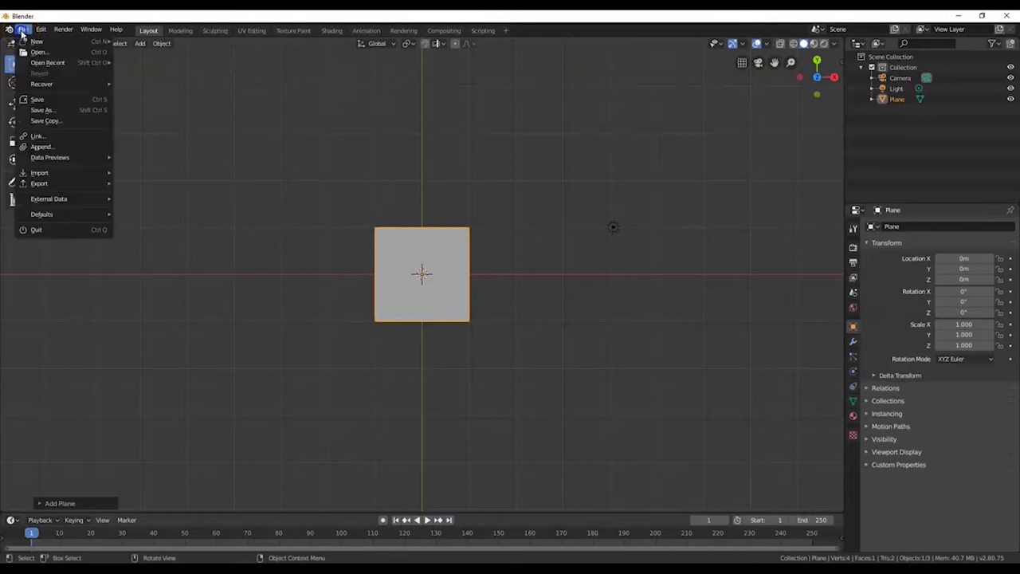
{"action": "left_click", "coordinate": [51, 110]}
{"action": "left_click", "coordinate": [32, 102]}
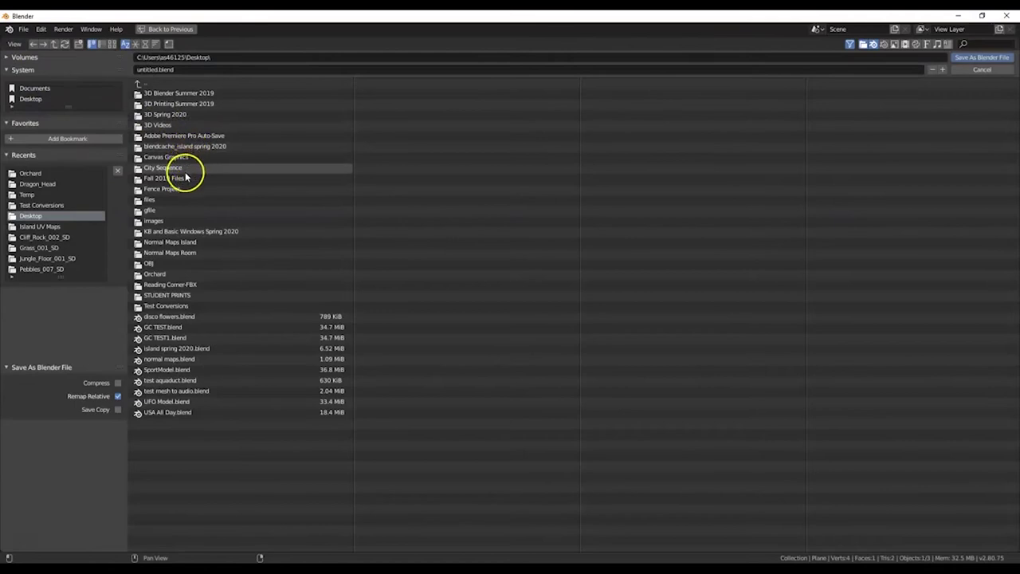
{"action": "double_click", "coordinate": [183, 188]}
{"action": "left_click", "coordinate": [181, 71]}
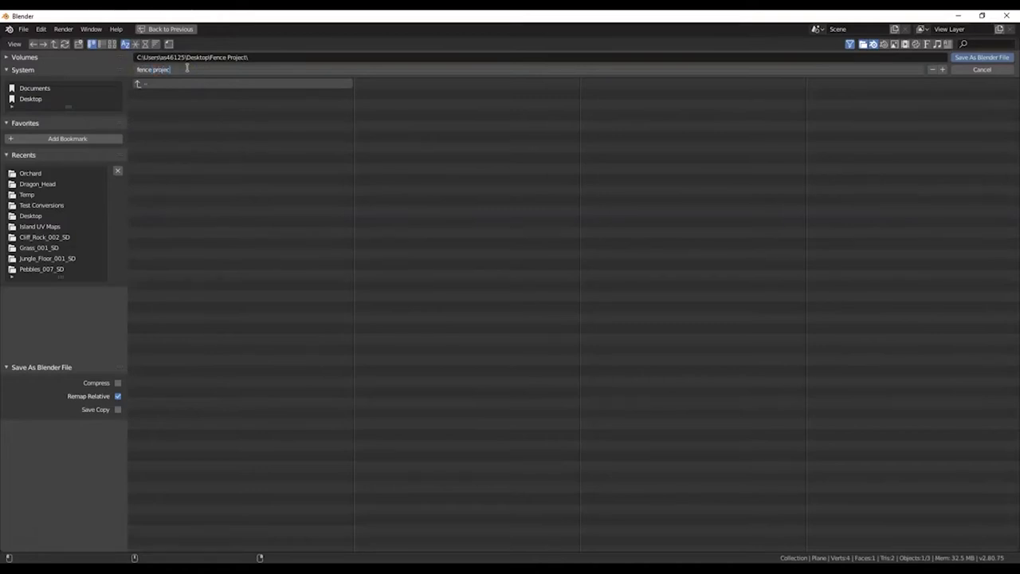
{"action": "left_click", "coordinate": [960, 61]}
{"action": "left_click", "coordinate": [966, 60]}
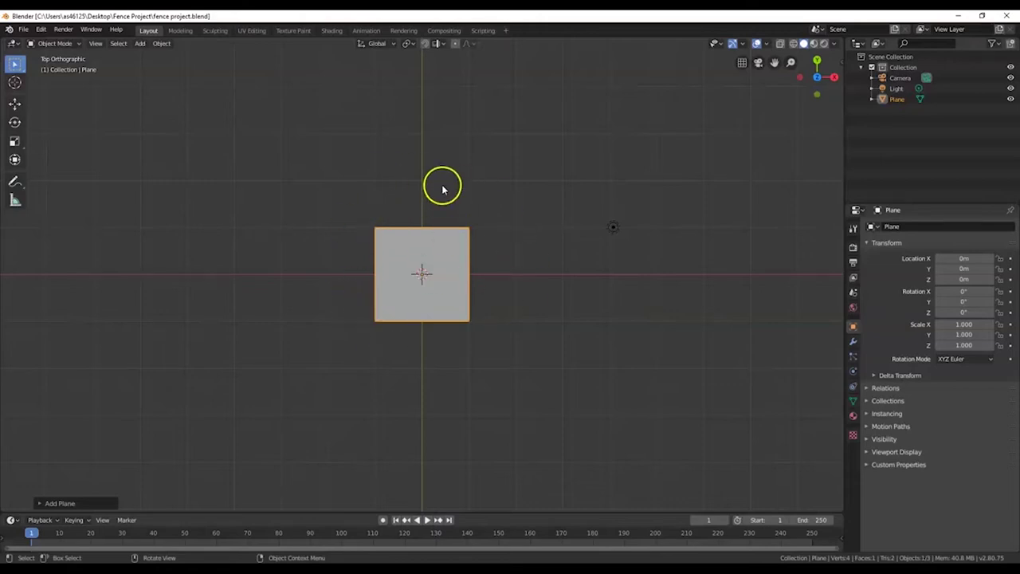
- Add white fence.jpg from the Fence Project folder to the scene as a reference image, aligned to the top view
{"action": "key", "text": "shift+a"}
{"action": "mouse_move", "coordinate": [444, 173]}
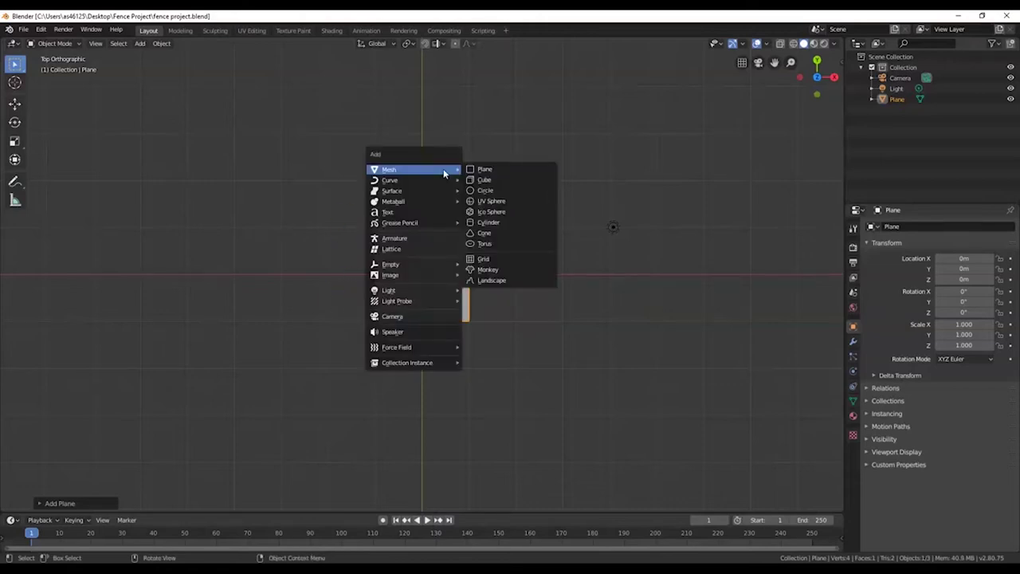
{"action": "mouse_move", "coordinate": [428, 282]}
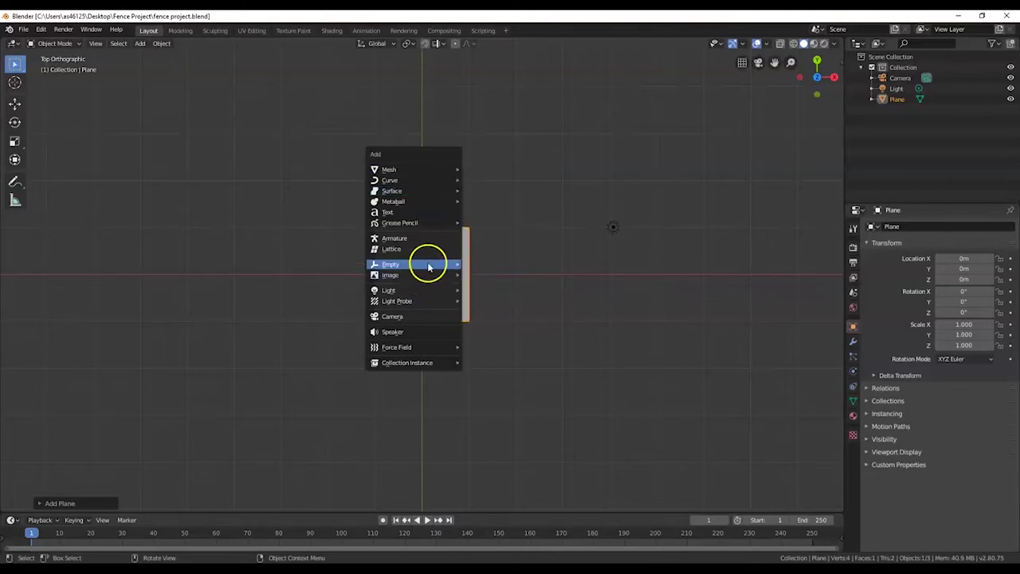
{"action": "left_click", "coordinate": [482, 274]}
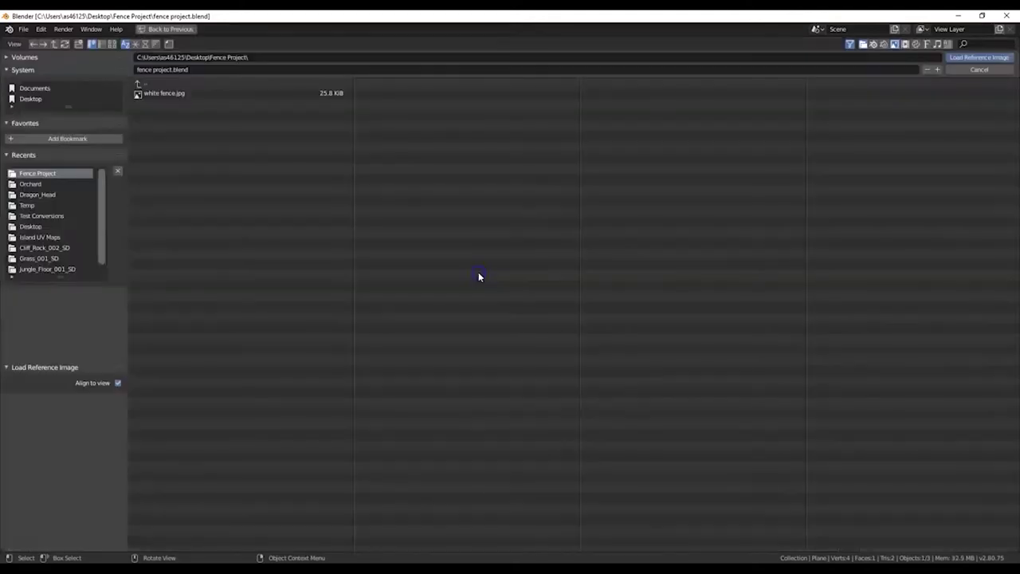
{"action": "double_click", "coordinate": [162, 94]}
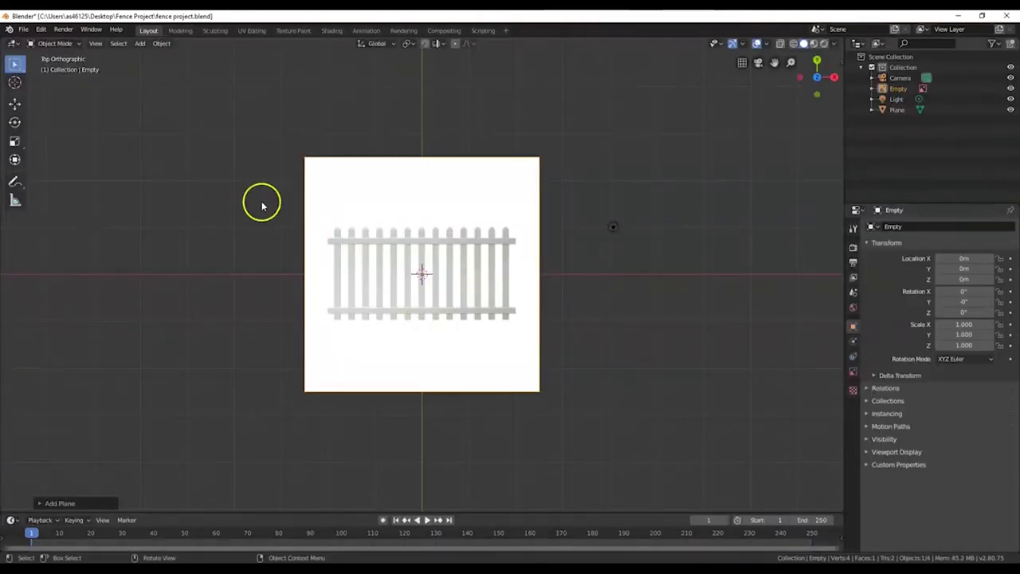
{"action": "left_click", "coordinate": [140, 44]}
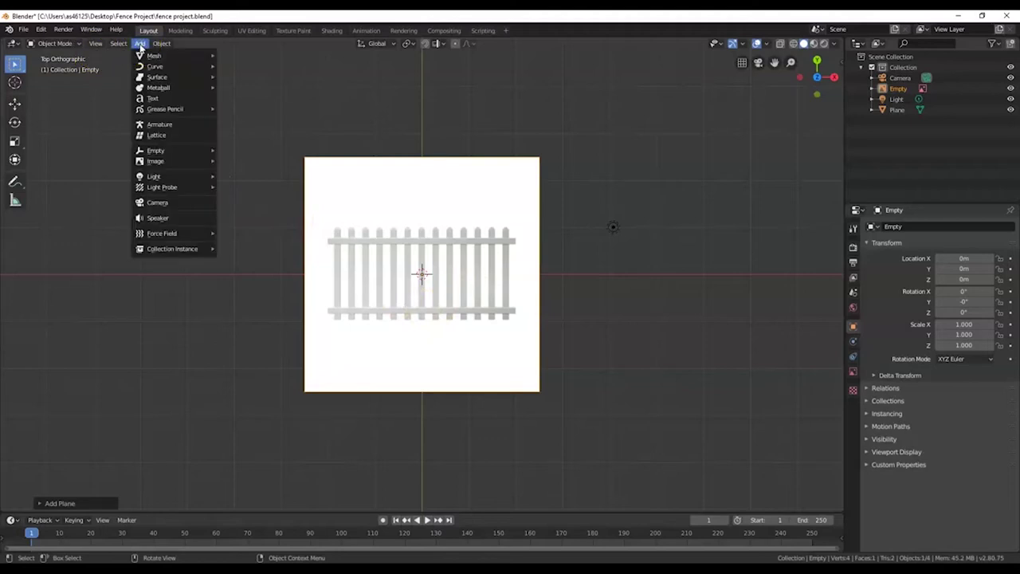
- Select the plane and scale it up uniformly to about 2.127 so it surrounds the fence in the reference image
{"action": "left_click", "coordinate": [397, 279]}
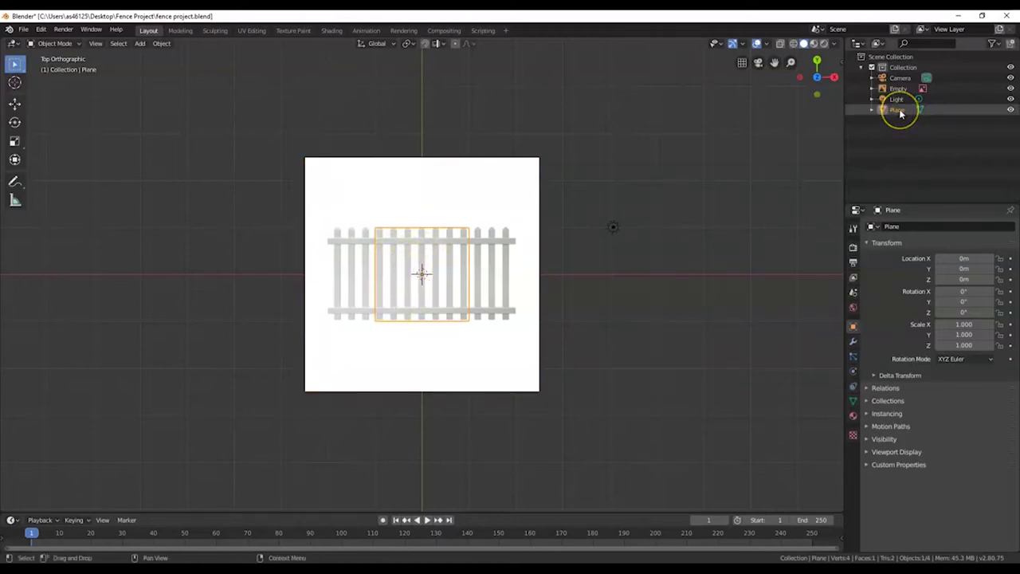
{"action": "mouse_move", "coordinate": [901, 114]}
{"action": "left_mouse_down"}
{"action": "mouse_move", "coordinate": [901, 88]}
{"action": "mouse_move", "coordinate": [887, 91]}
{"action": "mouse_move", "coordinate": [922, 91]}
{"action": "mouse_move", "coordinate": [893, 87]}
{"action": "mouse_move", "coordinate": [858, 101]}
{"action": "mouse_move", "coordinate": [873, 126]}
{"action": "mouse_move", "coordinate": [892, 118]}
{"action": "left_mouse_up"}
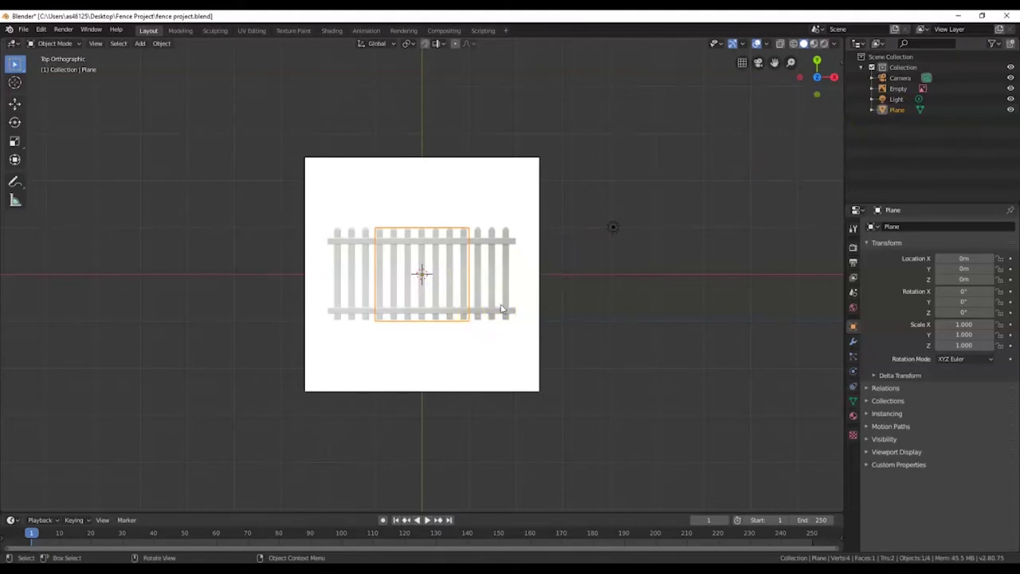
{"action": "key", "text": "s"}
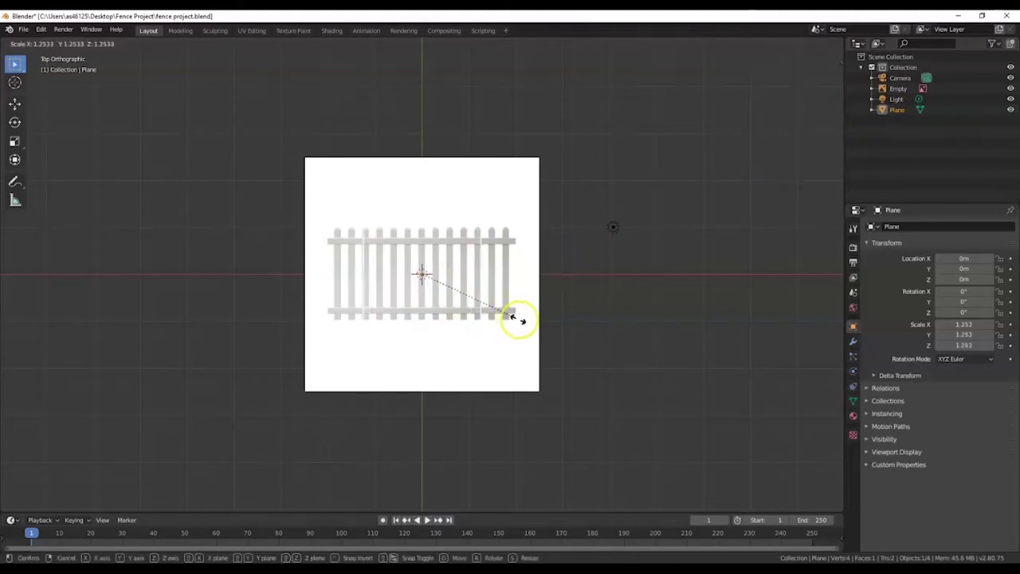
{"action": "left_click", "coordinate": [583, 358]}
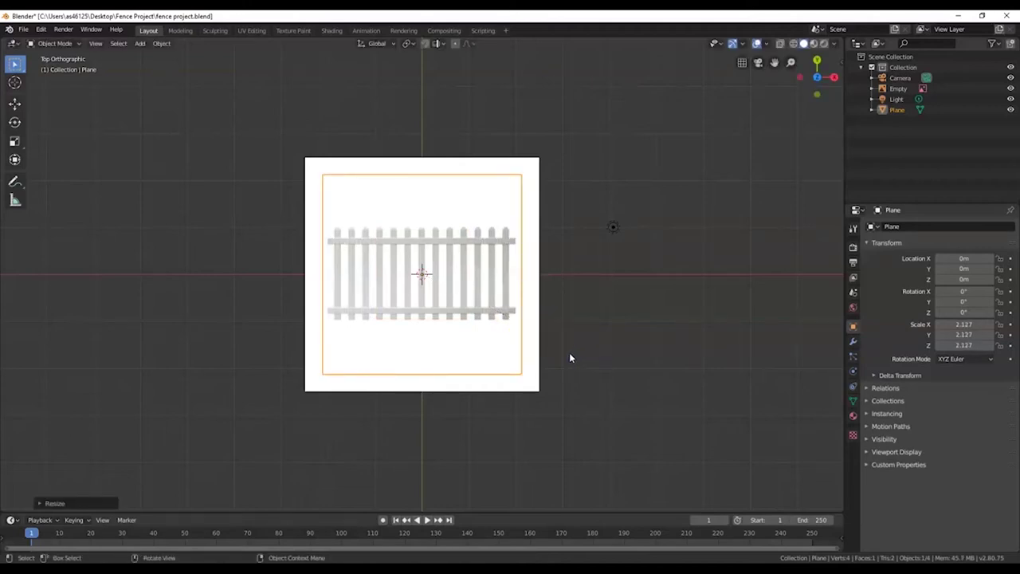
- Switch to the UV Editing workspace with the plane in edit mode and show it enlarged in the top view
{"action": "left_click", "coordinate": [449, 339]}
{"action": "left_click", "coordinate": [436, 248]}
{"action": "left_click", "coordinate": [251, 32]}
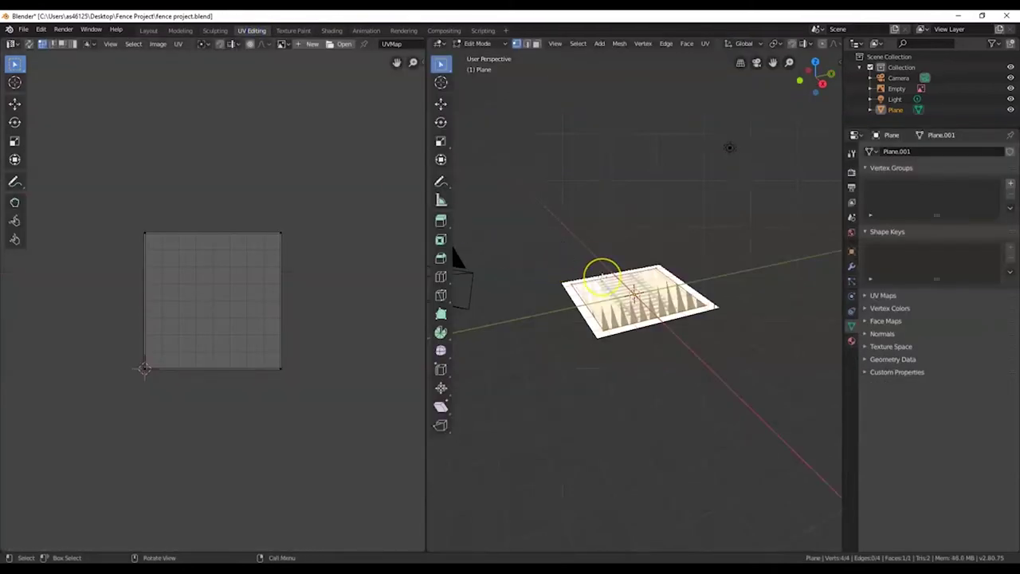
{"action": "key", "text": "KP_7"}
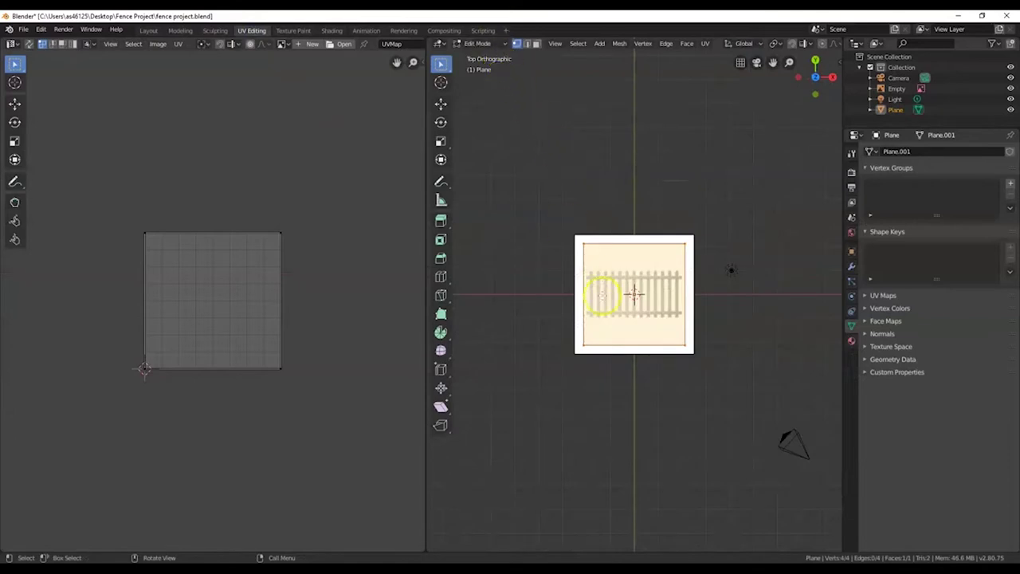
{"action": "scroll", "coordinate": [633, 369], "scroll_direction": "up", "scroll_amount": 4}
{"action": "middle_click_drag", "start_coordinate": [633, 369], "coordinate": [643, 443]}
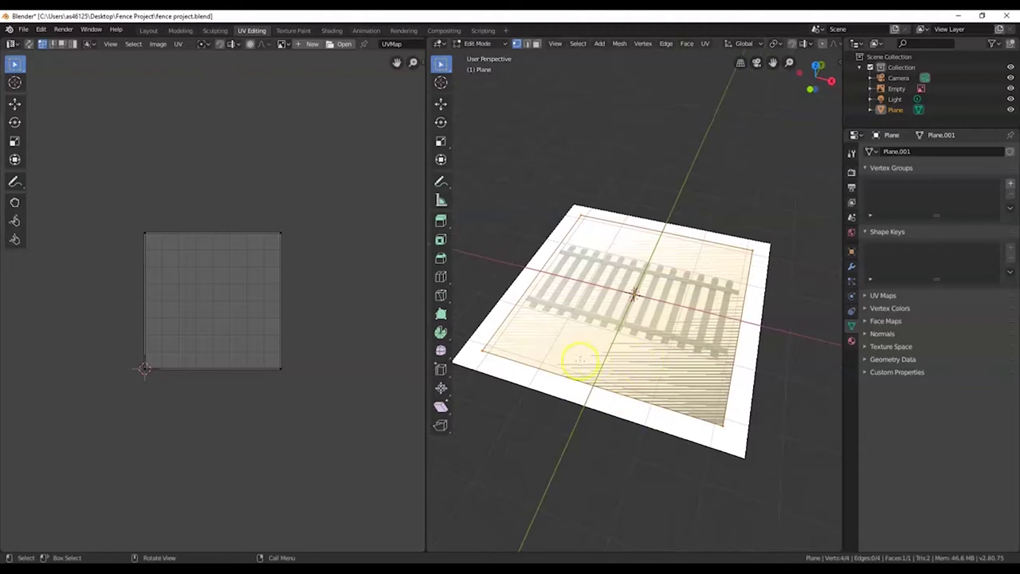
{"action": "middle_click_drag", "start_coordinate": [575, 396], "coordinate": [605, 385]}
{"action": "key", "text": "KP_7"}
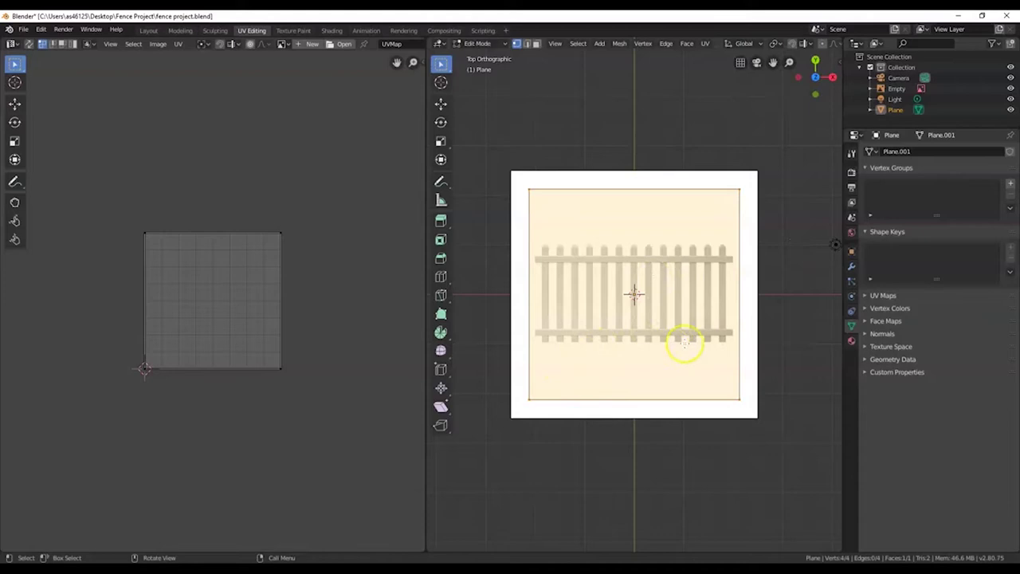
- Create a new material on the plane and use an image texture with white fence.jpg as its Base Color
{"action": "left_click", "coordinate": [850, 341]}
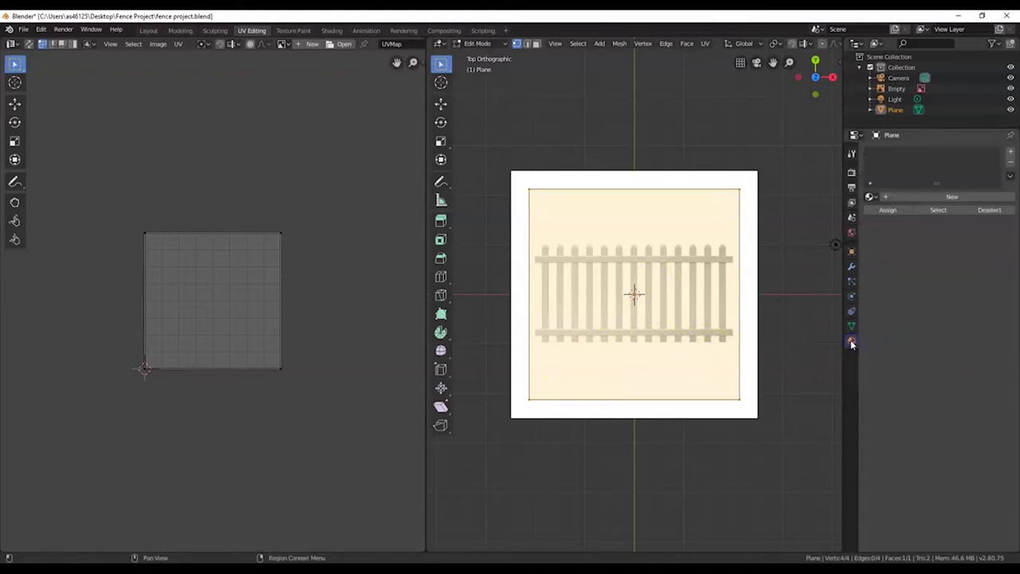
{"action": "left_click", "coordinate": [937, 198]}
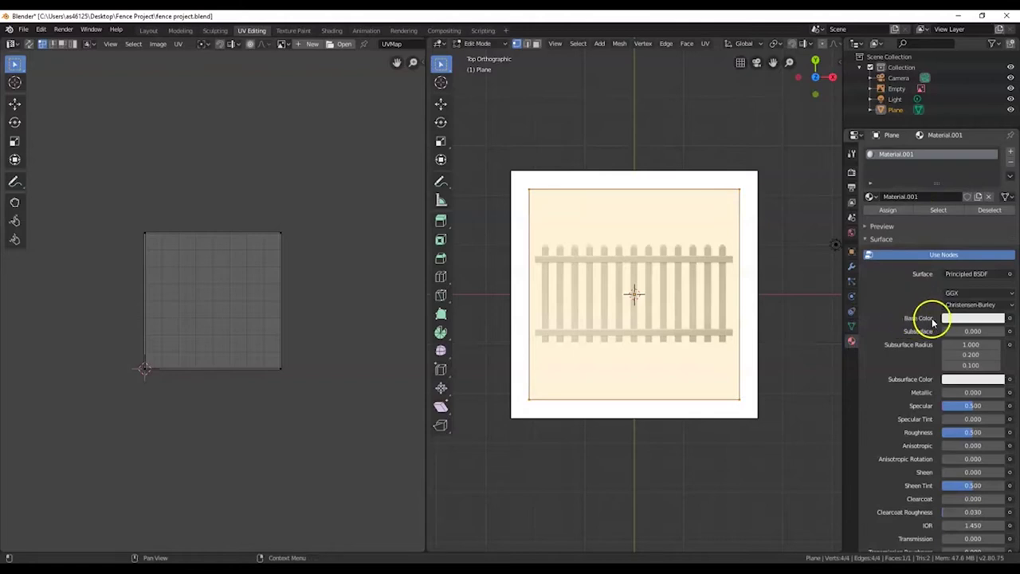
{"action": "left_click", "coordinate": [1011, 318]}
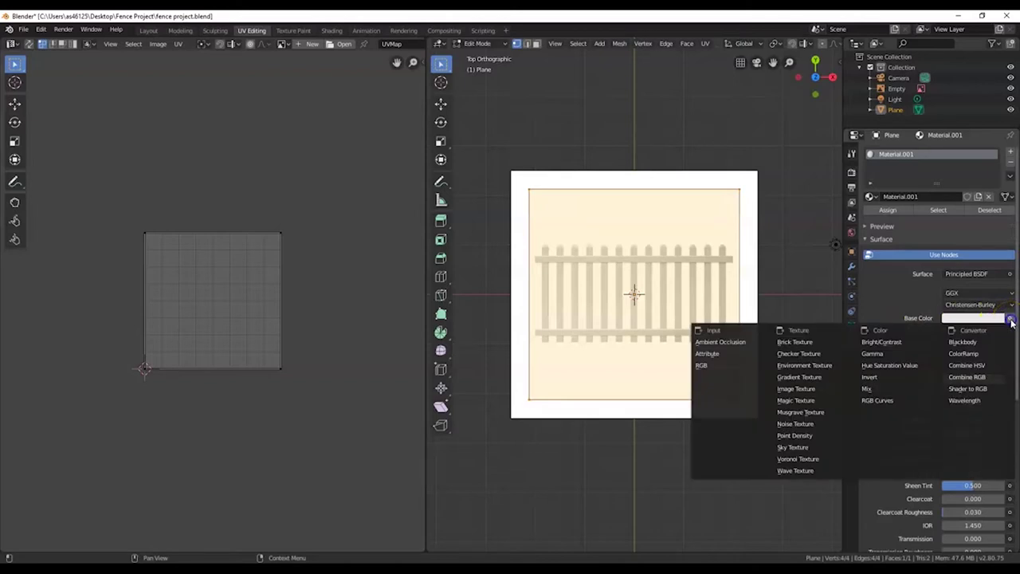
{"action": "left_click", "coordinate": [799, 388]}
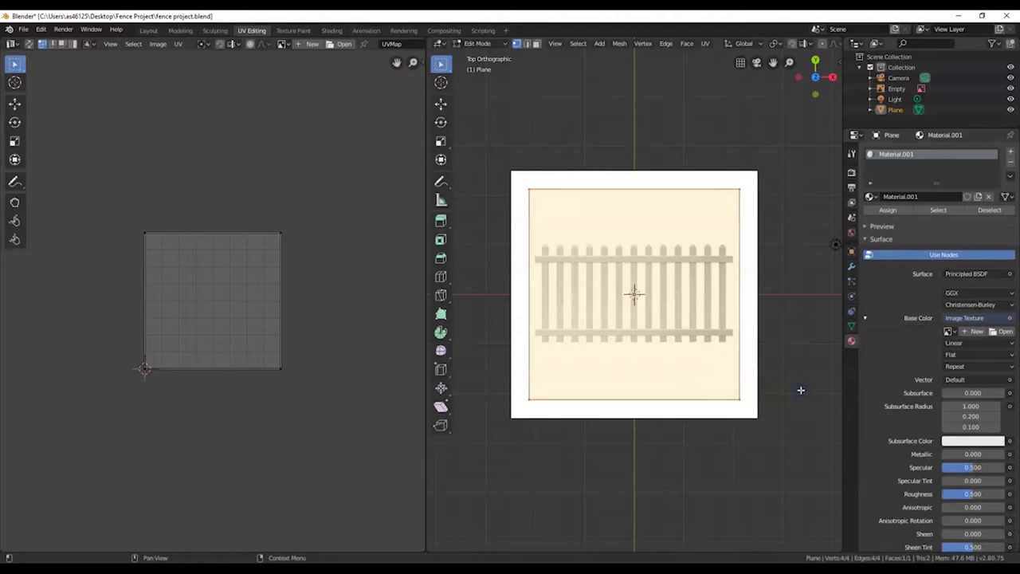
{"action": "left_click", "coordinate": [950, 333]}
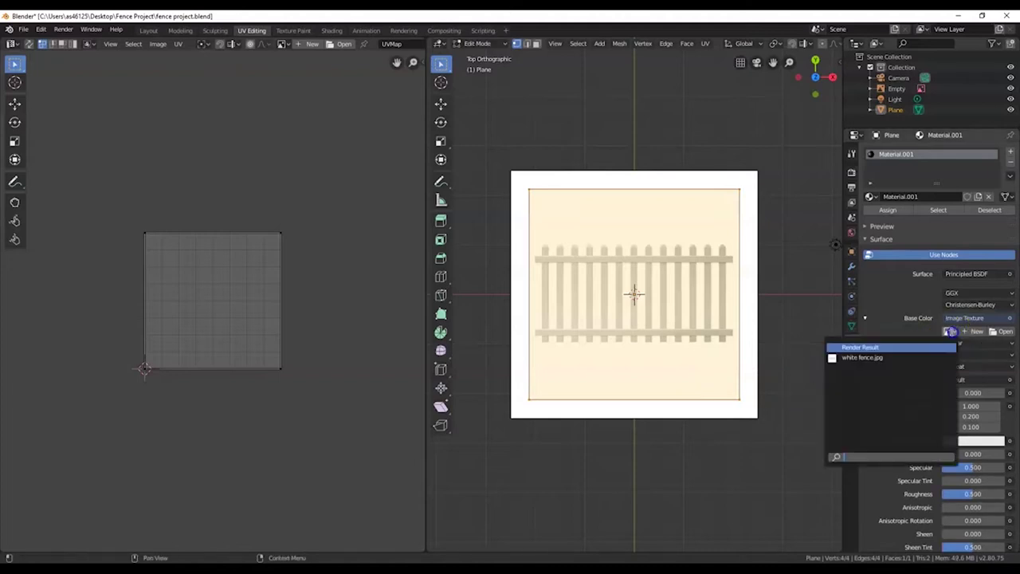
{"action": "left_click", "coordinate": [870, 357]}
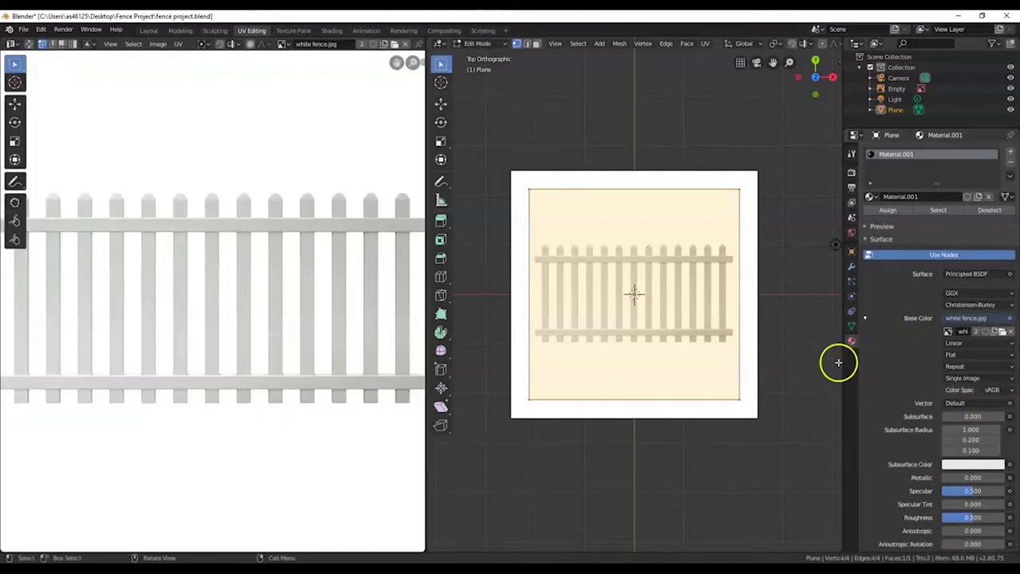
- Unwrap the plane's face with Project From View in the top view
{"action": "scroll", "coordinate": [235, 365], "scroll_direction": "down", "scroll_amount": 2}
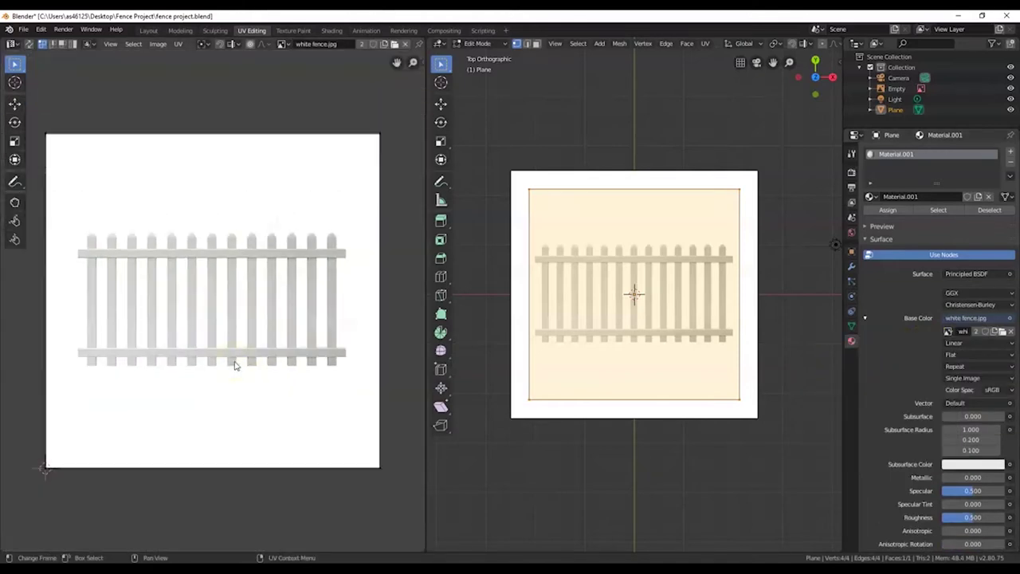
{"action": "left_click", "coordinate": [653, 325]}
{"action": "scroll", "coordinate": [563, 292], "scroll_direction": "up", "scroll_amount": 2}
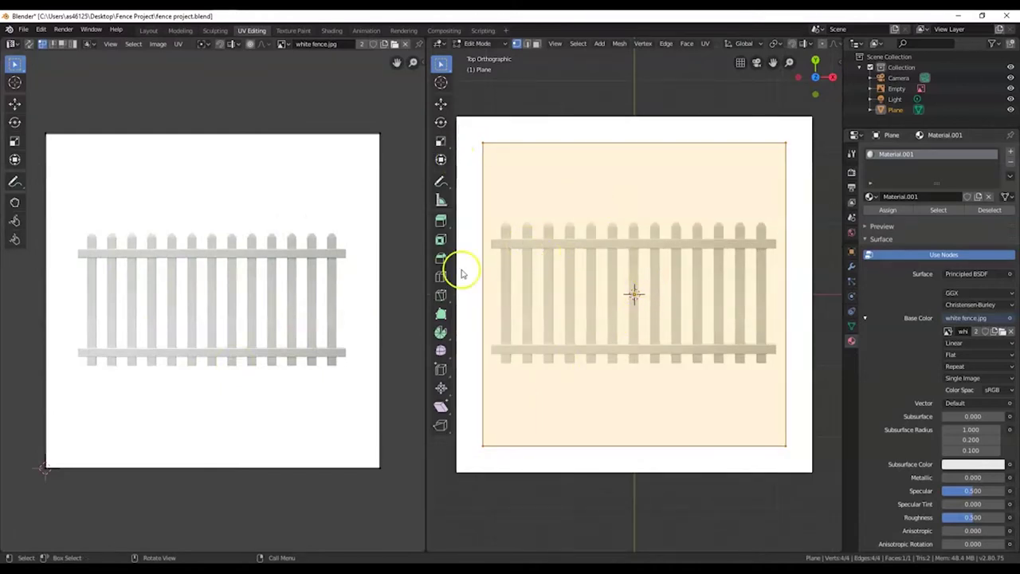
{"action": "scroll", "coordinate": [593, 269], "scroll_direction": "down", "scroll_amount": 1}
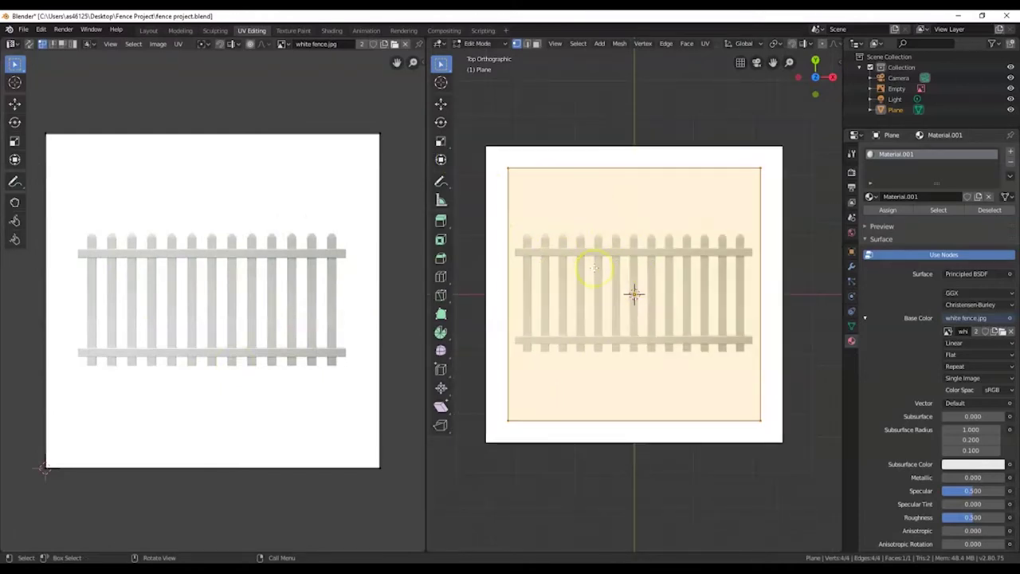
{"action": "key", "text": "u"}
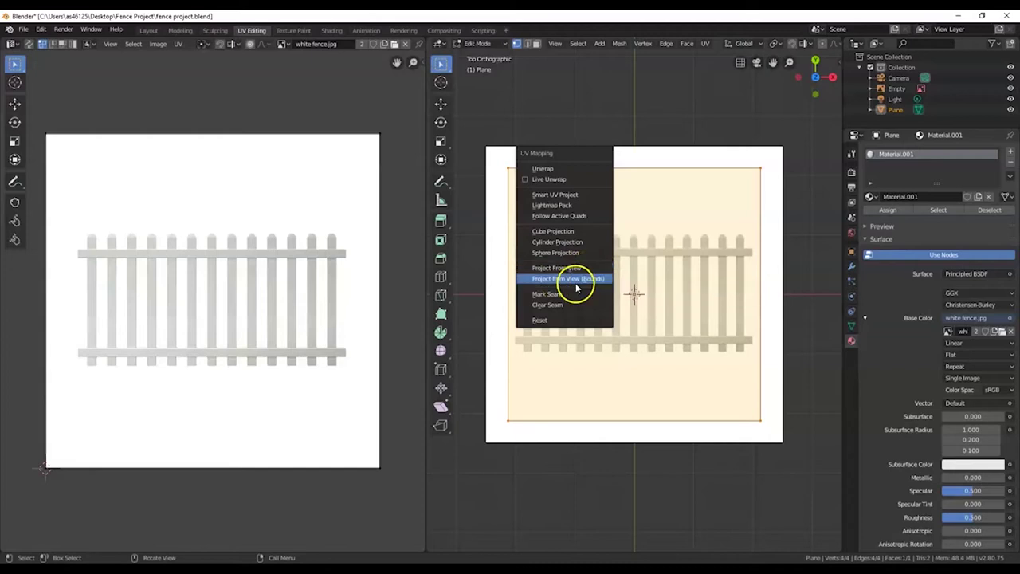
{"action": "left_click", "coordinate": [567, 271]}
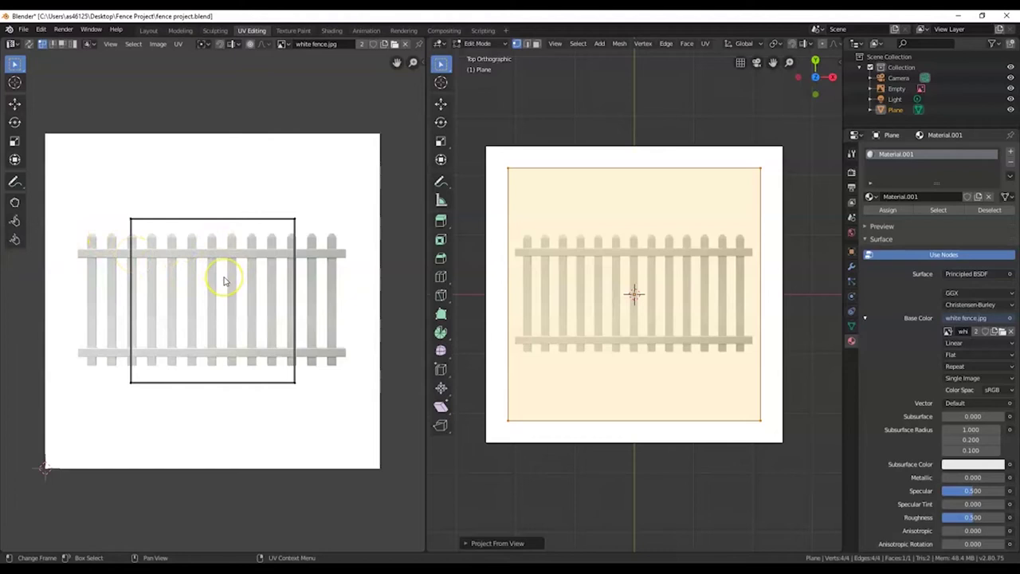
- Select all the plane's UVs and scale them uniformly to about 1.83 so they surround the fence in the image
{"action": "key", "text": "a"}
{"action": "key", "text": "s"}
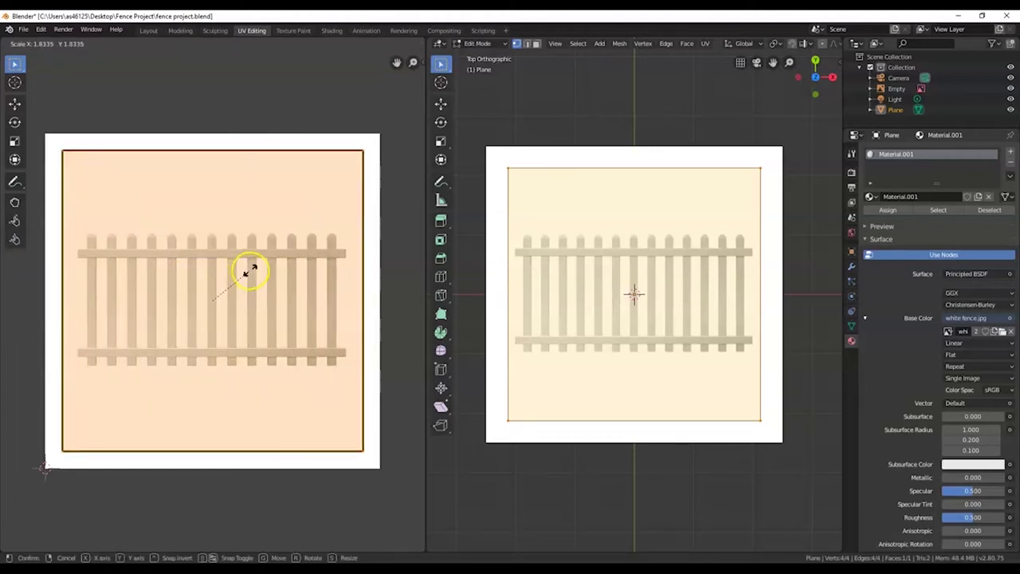
{"action": "left_click", "coordinate": [249, 270]}
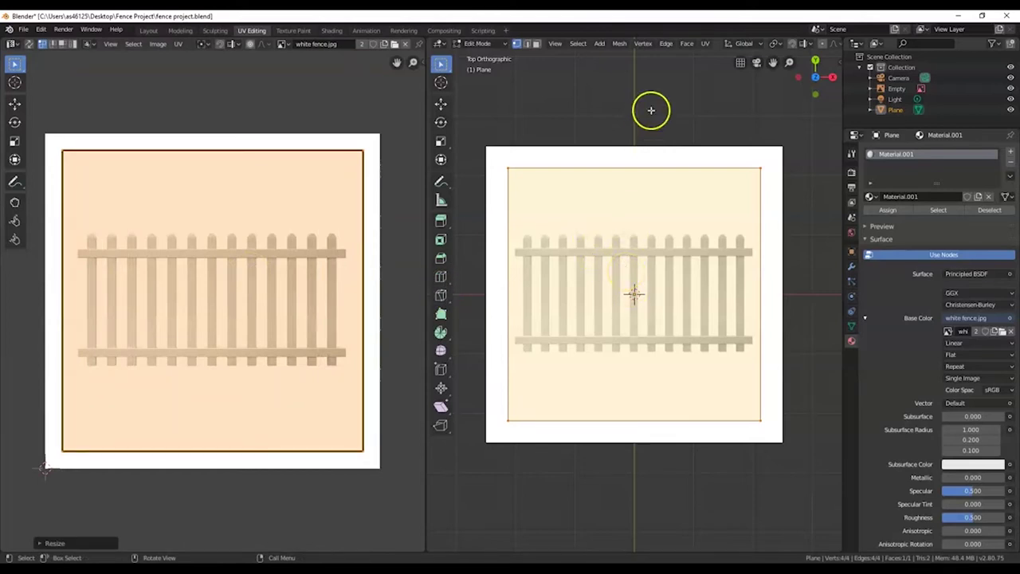
- Set the 3D viewport to Rendered shading and check the plane from an angle before returning to the top view
{"action": "scroll", "coordinate": [676, 48], "scroll_direction": "right", "scroll_amount": 5}
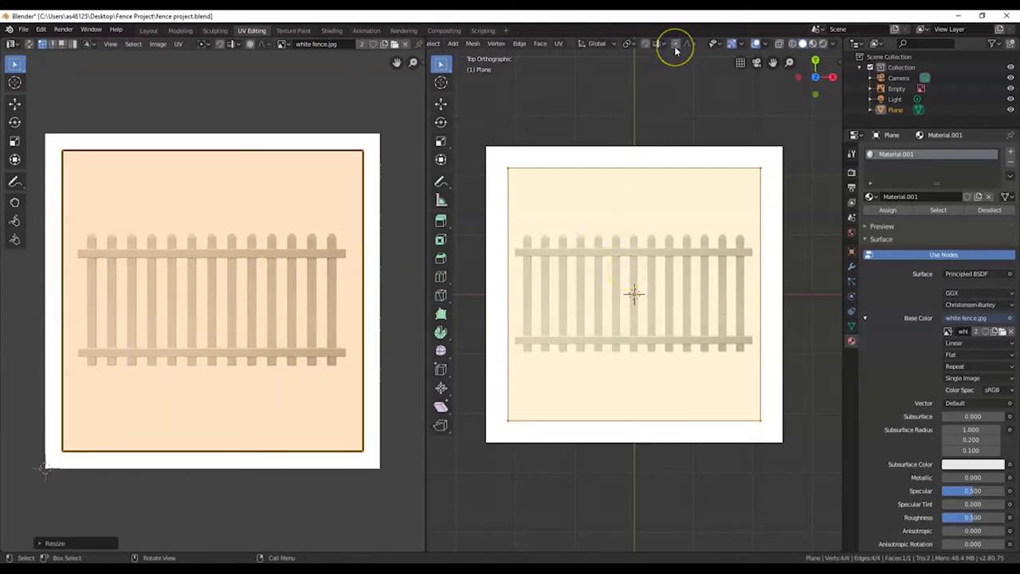
{"action": "left_click", "coordinate": [824, 44]}
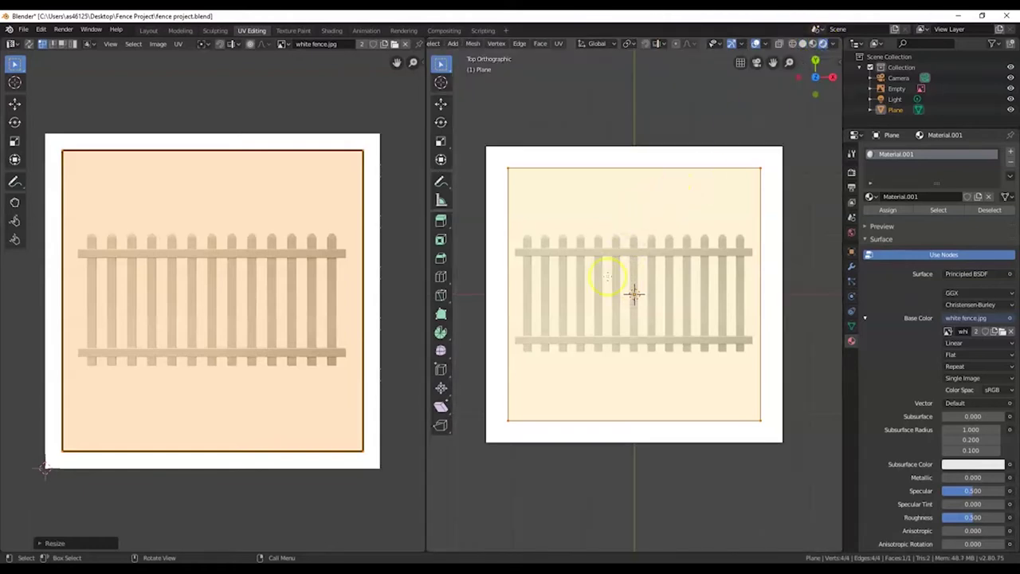
{"action": "mouse_move", "coordinate": [647, 333]}
{"action": "middle_mouse_down"}
{"action": "mouse_move", "coordinate": [608, 278]}
{"action": "mouse_move", "coordinate": [616, 230]}
{"action": "mouse_move", "coordinate": [646, 317]}
{"action": "middle_mouse_up"}
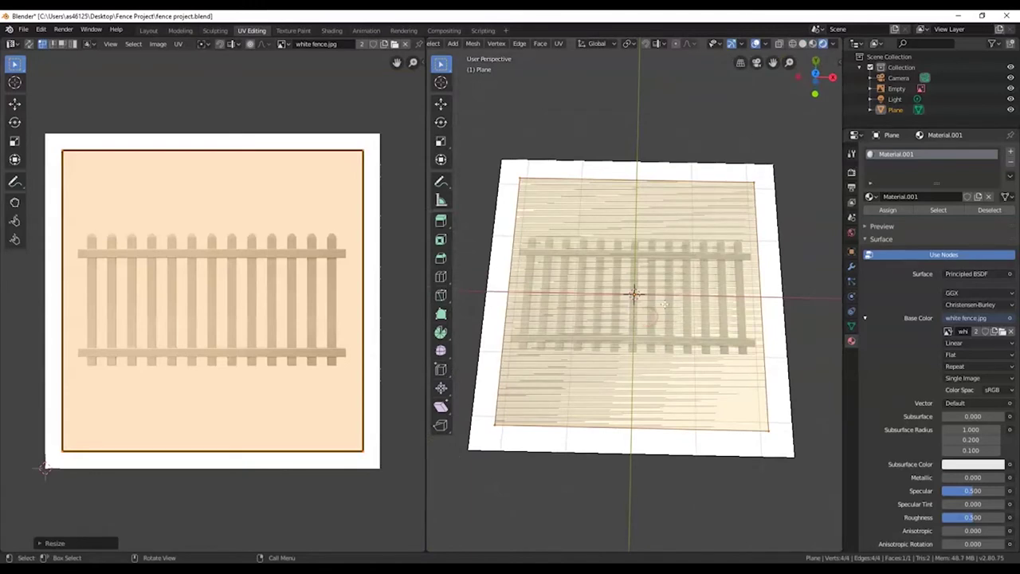
{"action": "key", "text": "KP_7"}
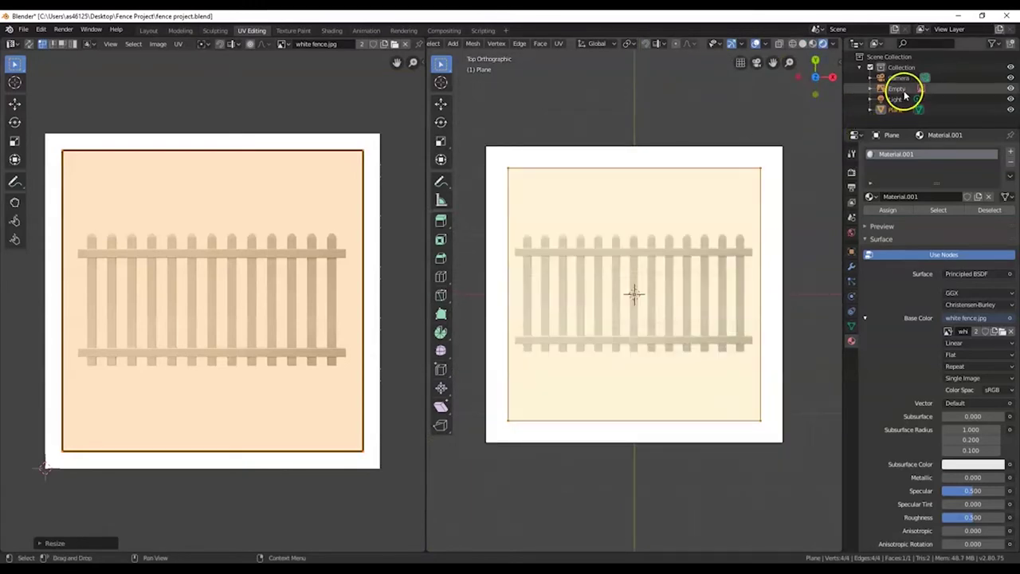
- Hide the Empty reference image to inspect the fence texture on the plane, and unhide it again
{"action": "left_click", "coordinate": [1010, 89]}
{"action": "scroll", "coordinate": [539, 289], "scroll_direction": "up", "scroll_amount": 1}
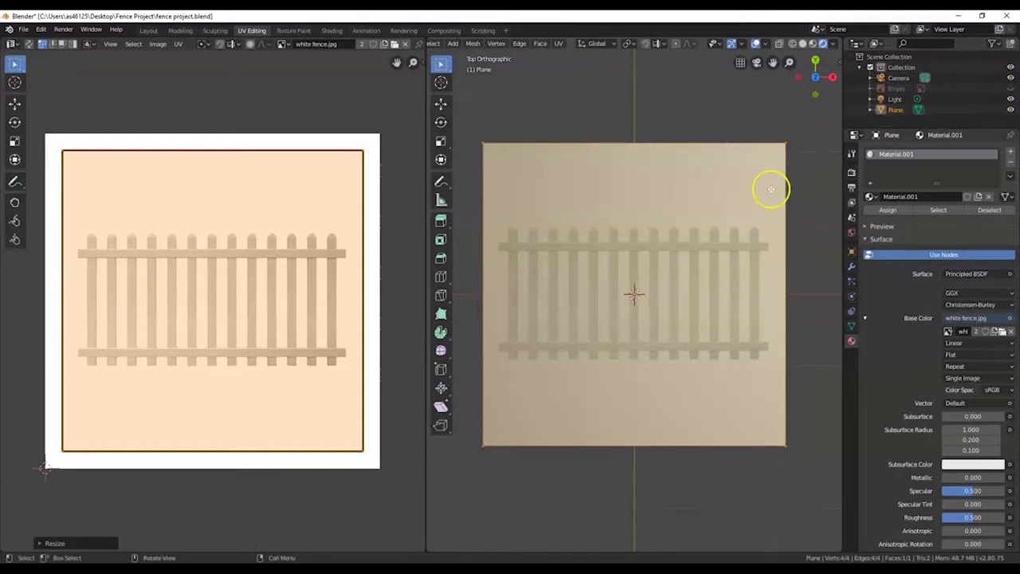
{"action": "left_click", "coordinate": [1011, 88]}
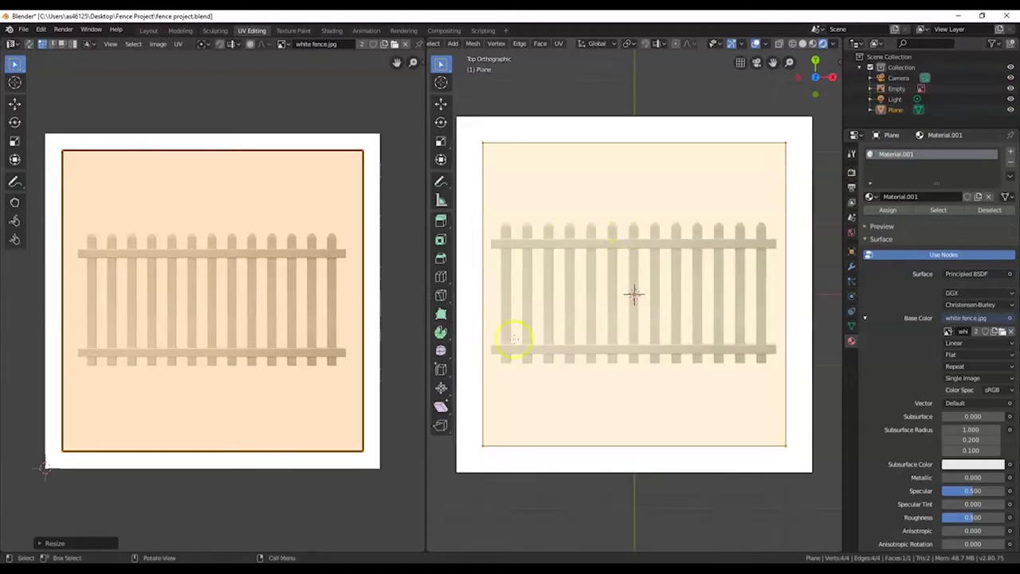
- Add a vertical loop cut to the plane and slide it by about 0.676 onto the right edge of the second picket
{"action": "scroll", "coordinate": [497, 298], "scroll_direction": "up", "scroll_amount": 1}
{"action": "scroll", "coordinate": [489, 236], "scroll_direction": "down", "scroll_amount": 1}
{"action": "middle_click_drag", "start_coordinate": [534, 294], "coordinate": [610, 278], "text": "shift"}
{"action": "scroll", "coordinate": [558, 289], "scroll_direction": "up", "scroll_amount": 2}
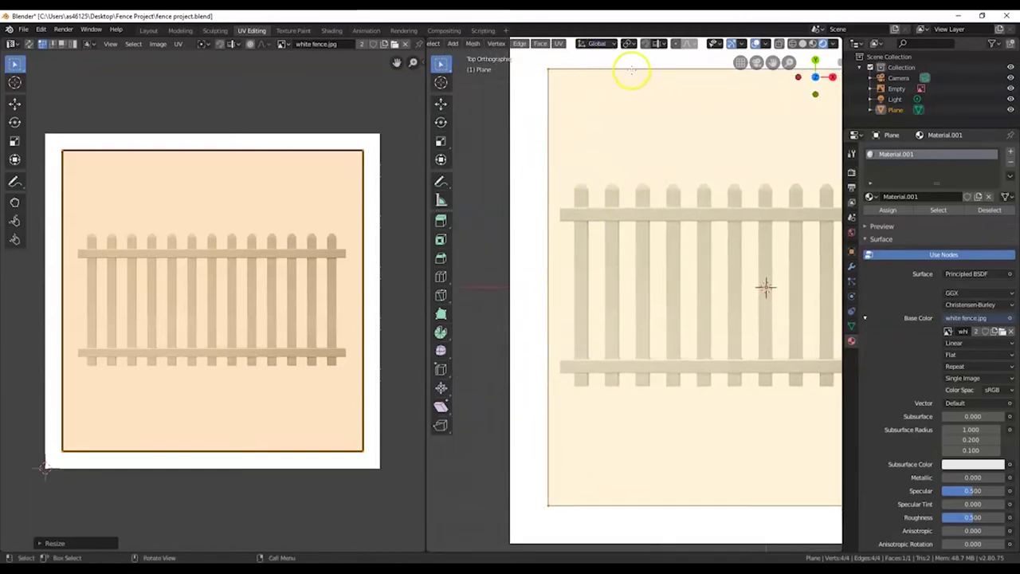
{"action": "key", "text": "ctrl+r"}
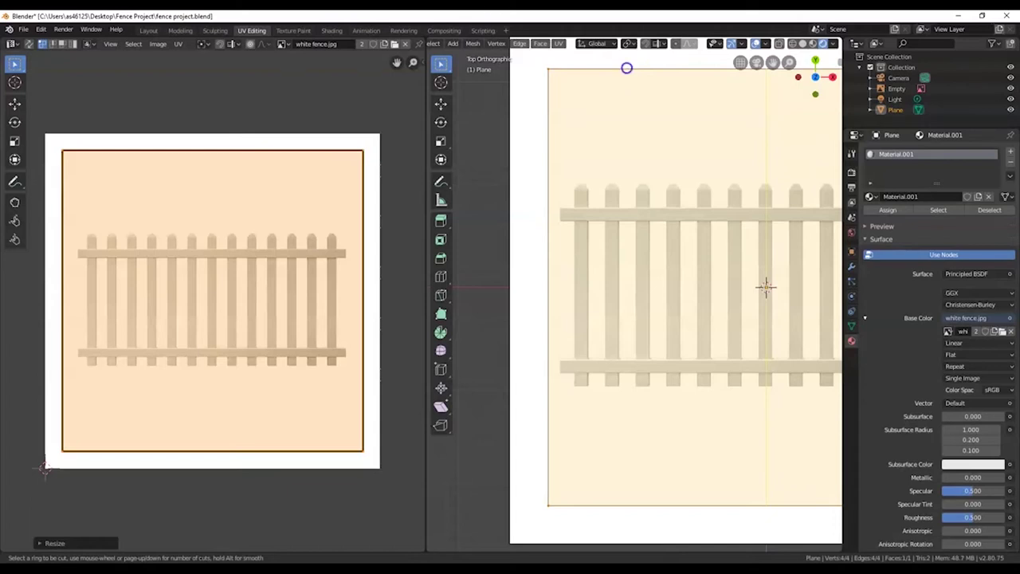
{"action": "left_click", "coordinate": [627, 68]}
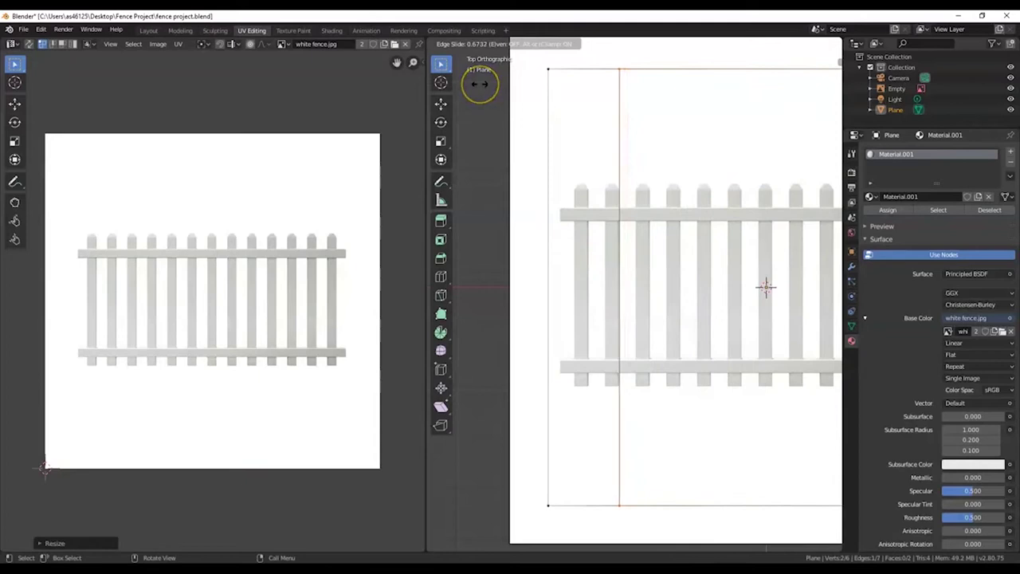
{"action": "left_click_drag", "start_coordinate": [480, 83], "coordinate": [481, 118]}
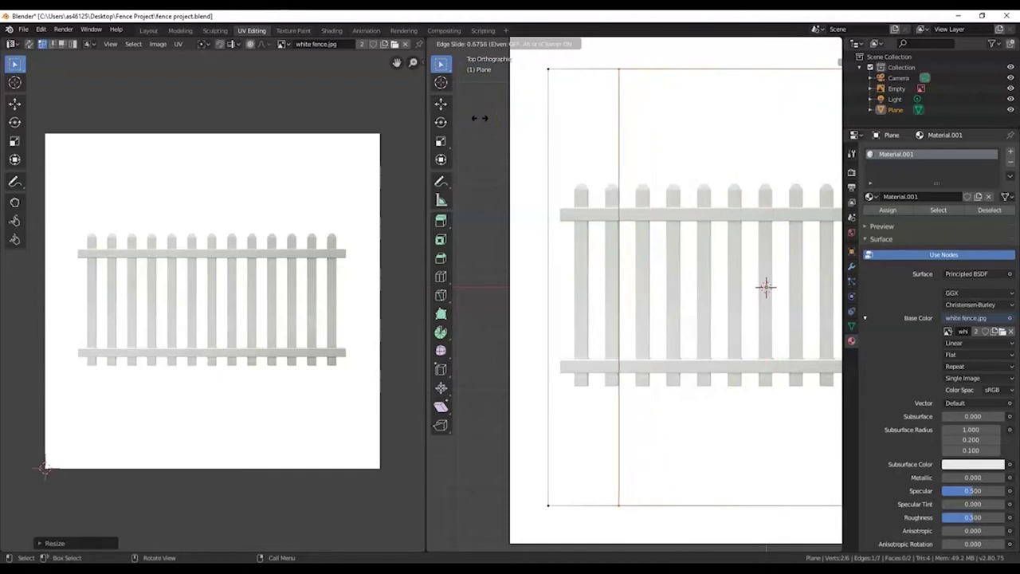
{"action": "left_click", "coordinate": [479, 118]}
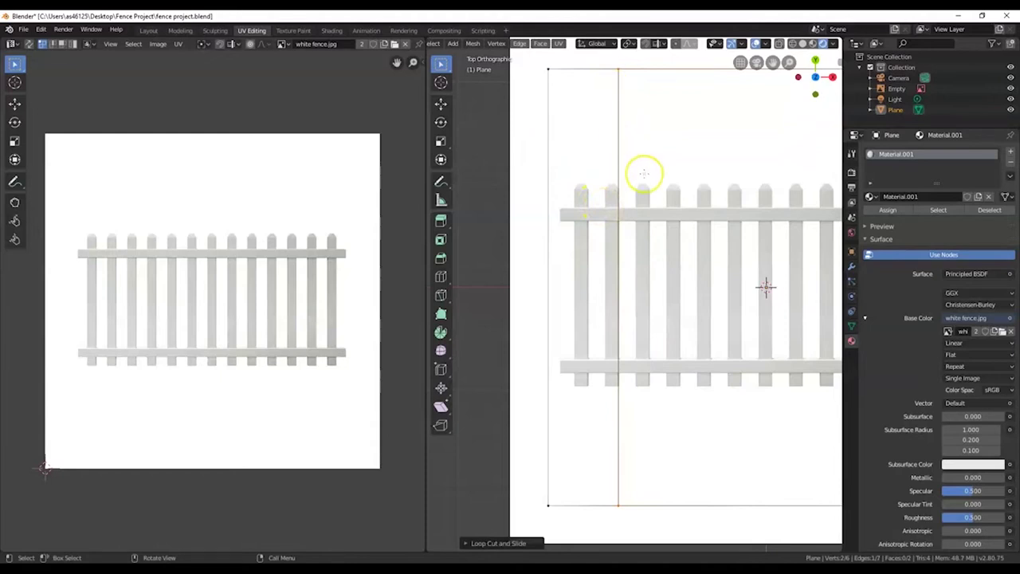
{"action": "scroll", "coordinate": [642, 171], "scroll_direction": "up", "scroll_amount": 5}
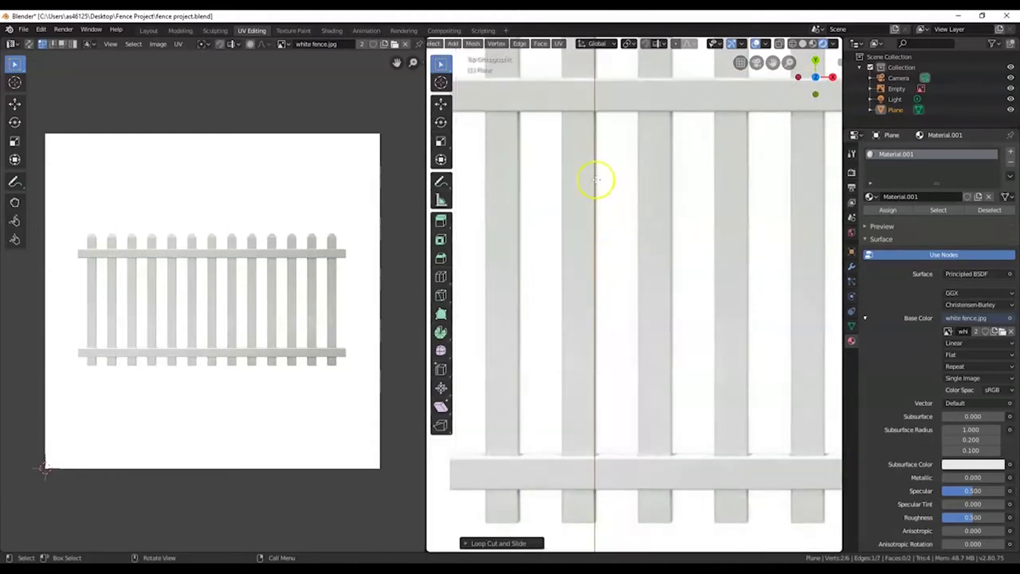
{"action": "scroll", "coordinate": [590, 163], "scroll_direction": "down", "scroll_amount": 1}
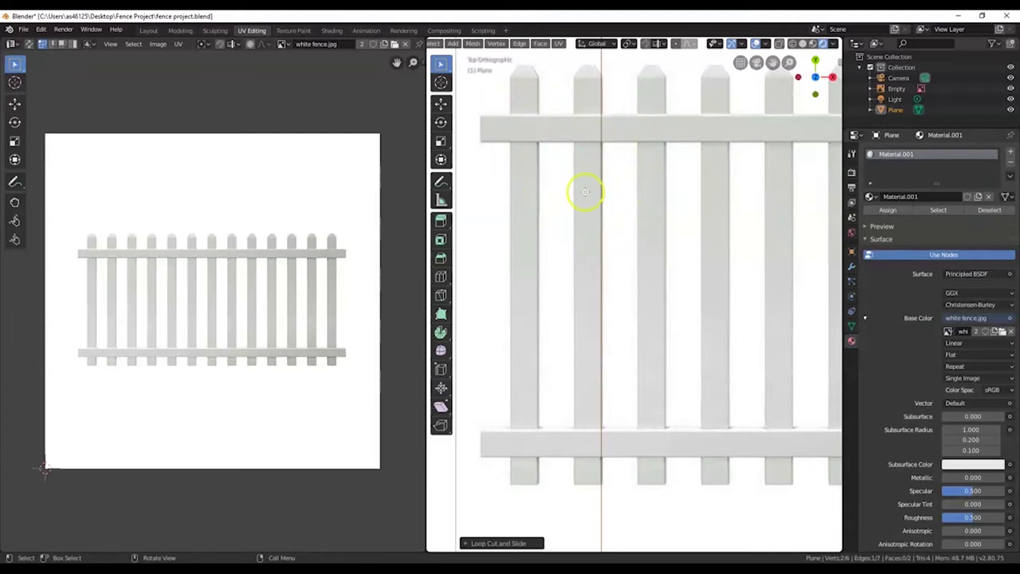
{"action": "key", "text": "ctrl+r"}
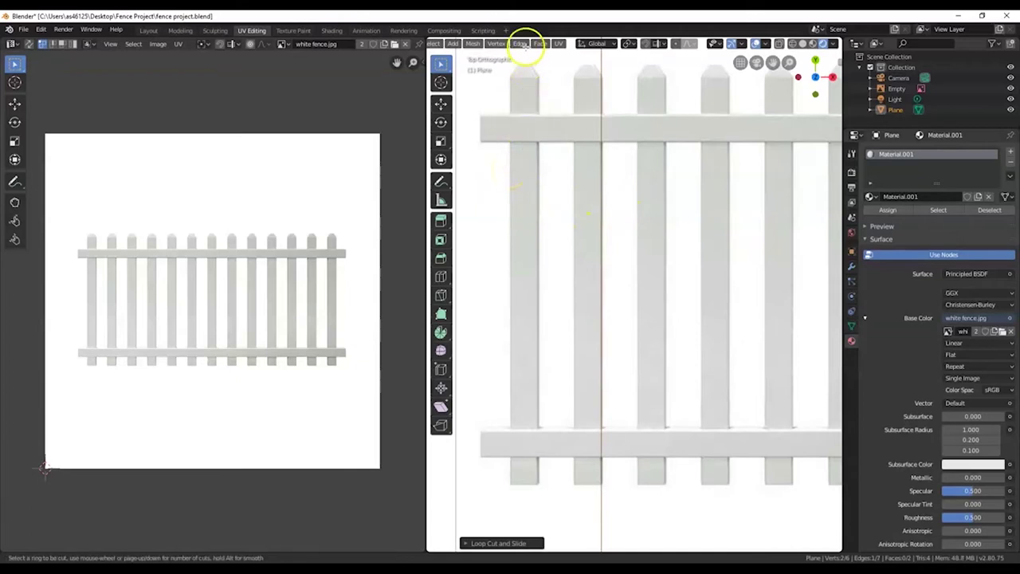
{"action": "right_click", "coordinate": [463, 201]}
{"action": "scroll", "coordinate": [537, 164], "scroll_direction": "down", "scroll_amount": 1}
{"action": "middle_click_drag", "start_coordinate": [565, 199], "coordinate": [563, 201]}
{"action": "key", "text": "KP_1"}
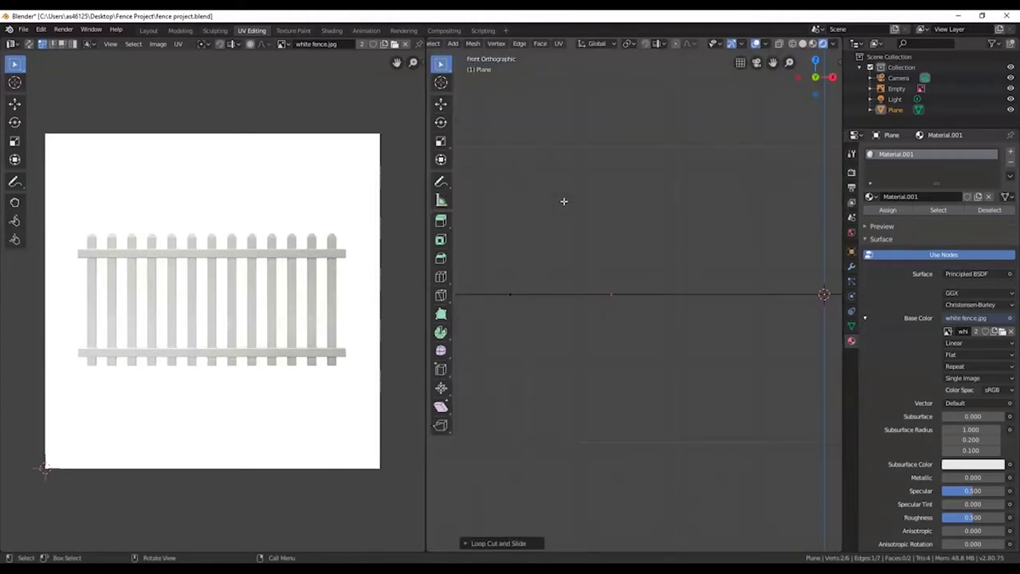
{"action": "key", "text": "KP_7"}
- Add a horizontal loop cut to the plane and slide it up to the upper edge of the fence's top rail
{"action": "middle_click_drag", "start_coordinate": [571, 157], "coordinate": [575, 260], "text": "shift"}
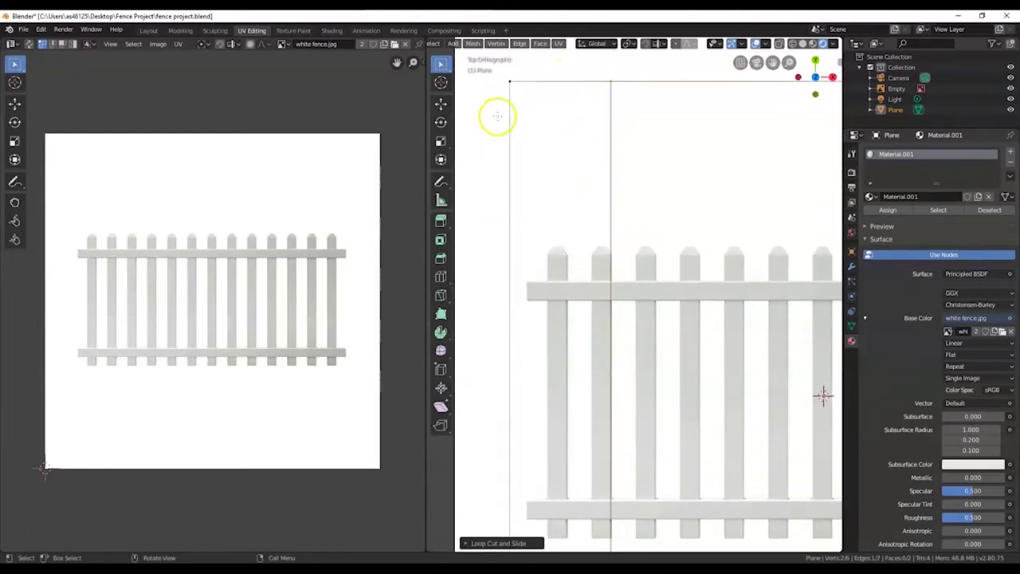
{"action": "left_click", "coordinate": [590, 268]}
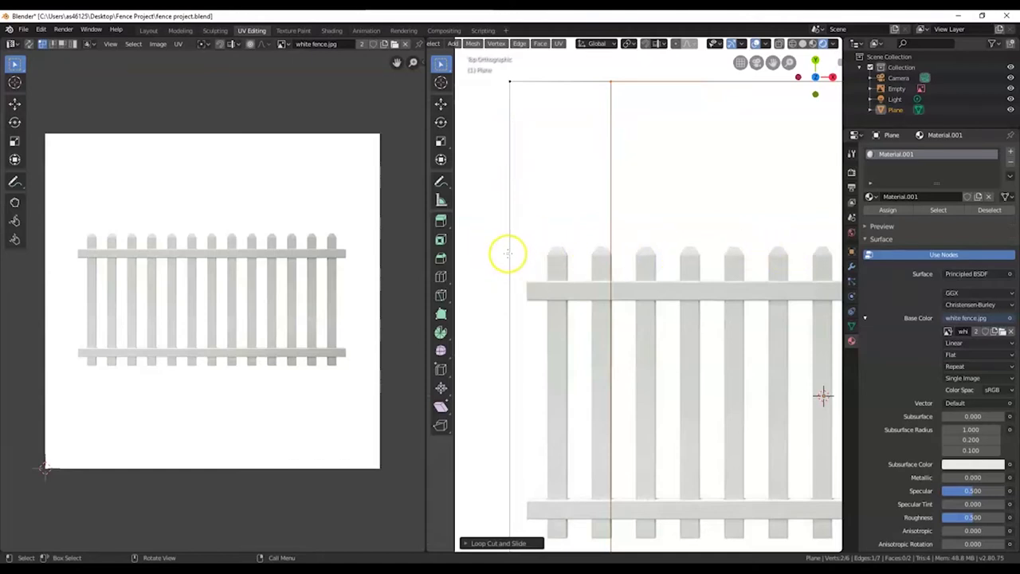
{"action": "key", "text": "ctrl+r"}
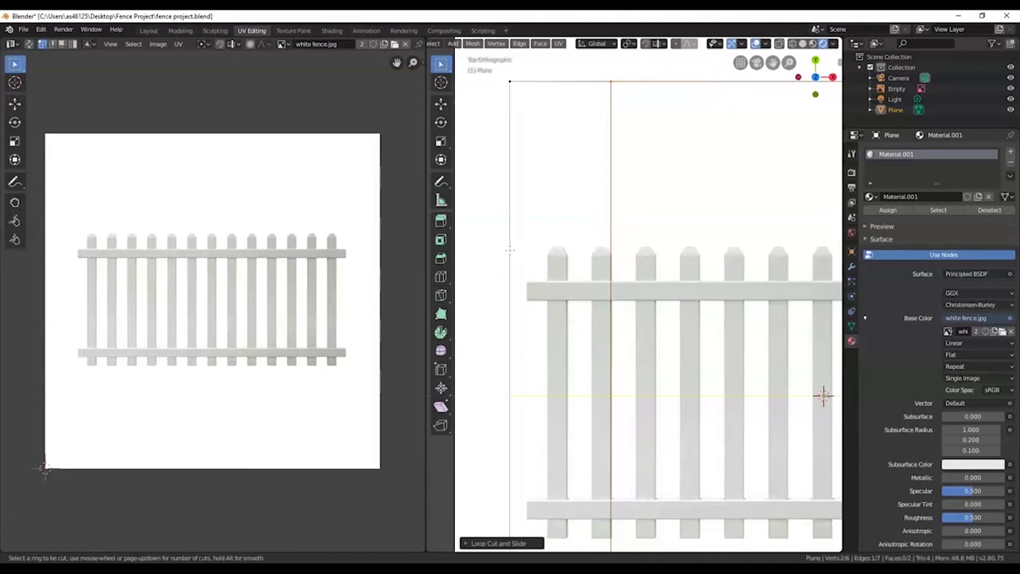
{"action": "left_click_drag", "start_coordinate": [510, 251], "coordinate": [523, 135]}
{"action": "scroll", "coordinate": [560, 252], "scroll_direction": "up", "scroll_amount": 4}
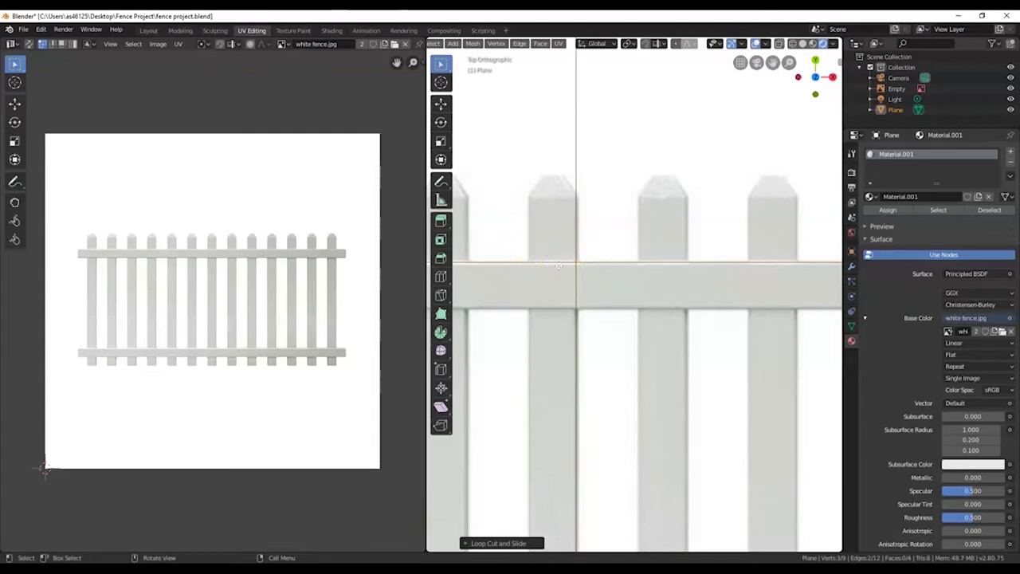
- Undo the latest changes and readjust the selected horizontal loop so it sits on the upper edge of the top rail
{"action": "key", "text": "ctrl+z"}
{"action": "key", "text": "ctrl+z"}
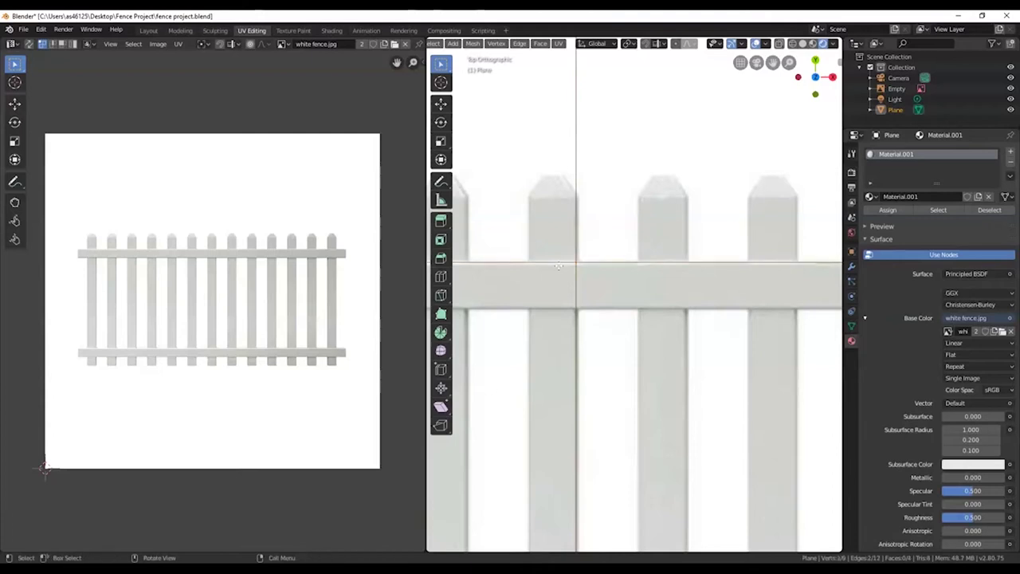
{"action": "mouse_move", "coordinate": [559, 265]}
{"action": "left_mouse_down"}
{"action": "mouse_move", "coordinate": [562, 234]}
{"action": "mouse_move", "coordinate": [549, 262]}
{"action": "mouse_move", "coordinate": [563, 264]}
{"action": "left_mouse_up"}
{"action": "scroll", "coordinate": [562, 279], "scroll_direction": "down", "scroll_amount": 2}
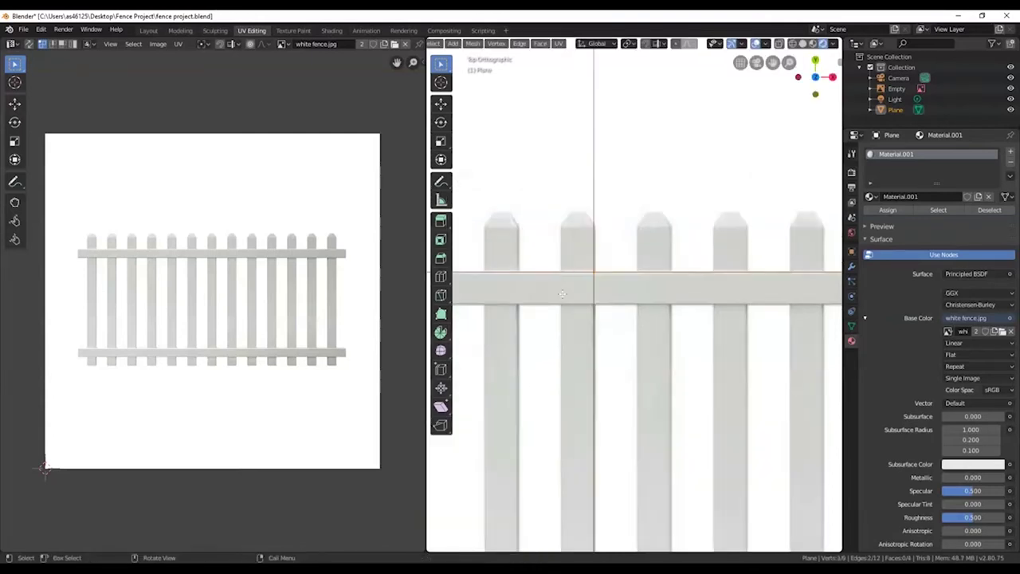
{"action": "key", "text": "g"}
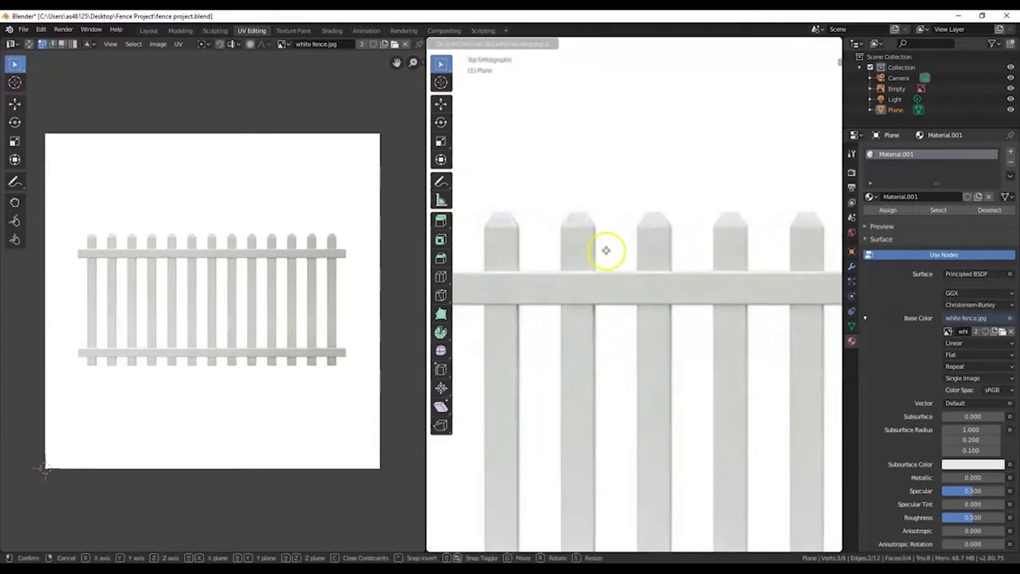
{"action": "left_click", "coordinate": [607, 281]}
- Add a horizontal loop cut to the plane and slide it up onto the lower edge of the top rail
{"action": "scroll", "coordinate": [605, 277], "scroll_direction": "down", "scroll_amount": 3}
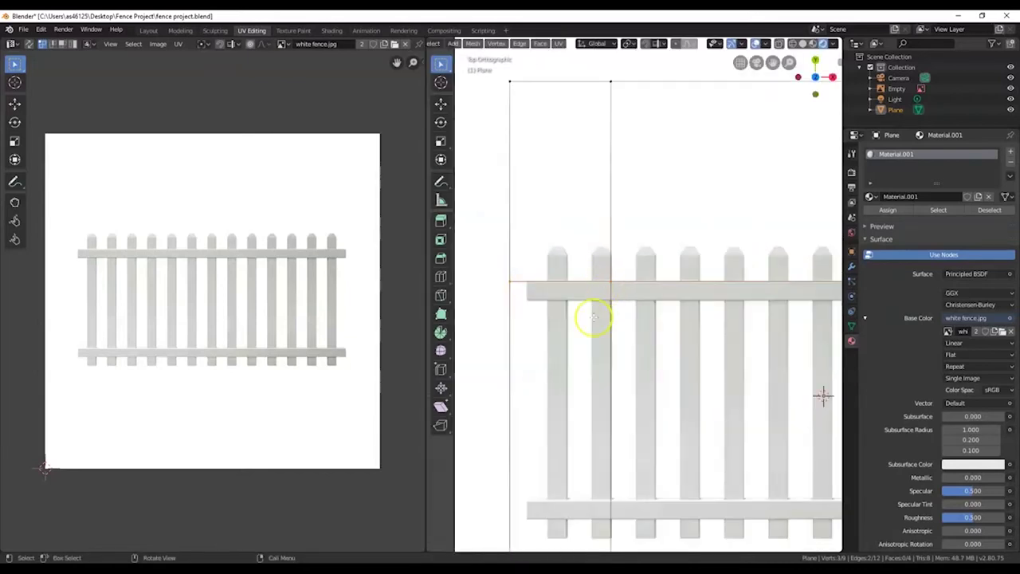
{"action": "scroll", "coordinate": [572, 301], "scroll_direction": "up", "scroll_amount": 2}
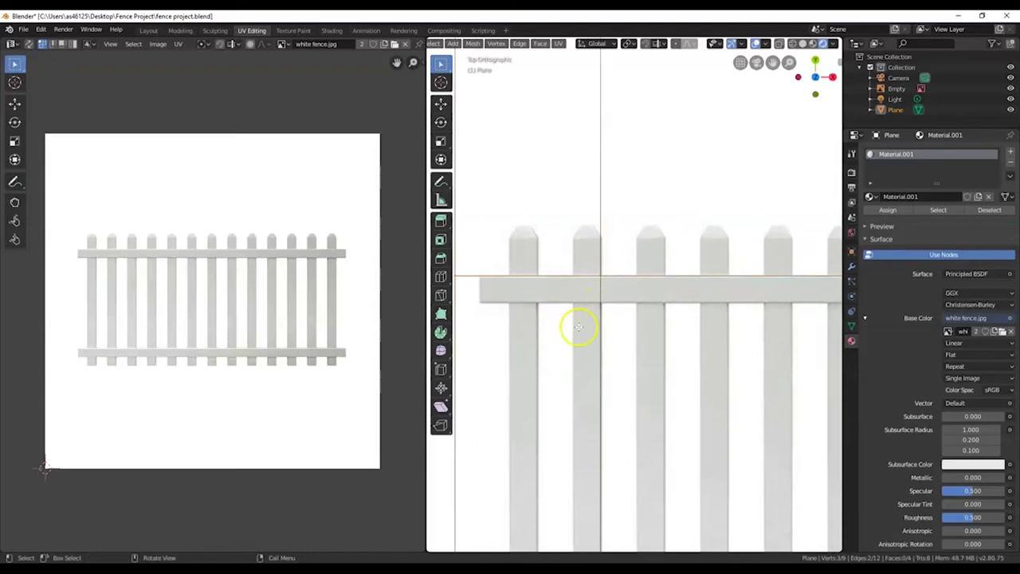
{"action": "scroll", "coordinate": [534, 237], "scroll_direction": "down", "scroll_amount": 2}
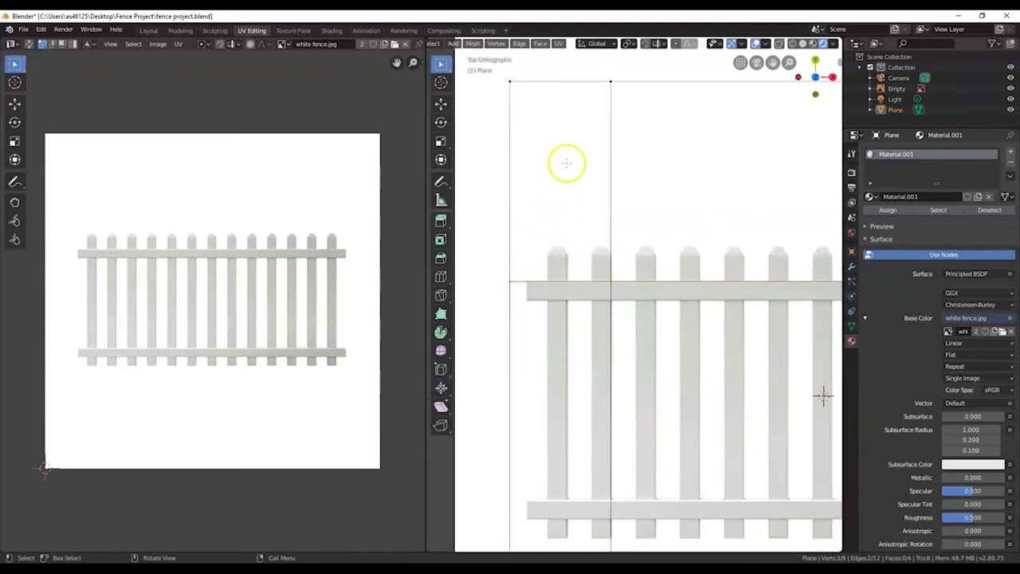
{"action": "scroll", "coordinate": [529, 281], "scroll_direction": "up", "scroll_amount": 1}
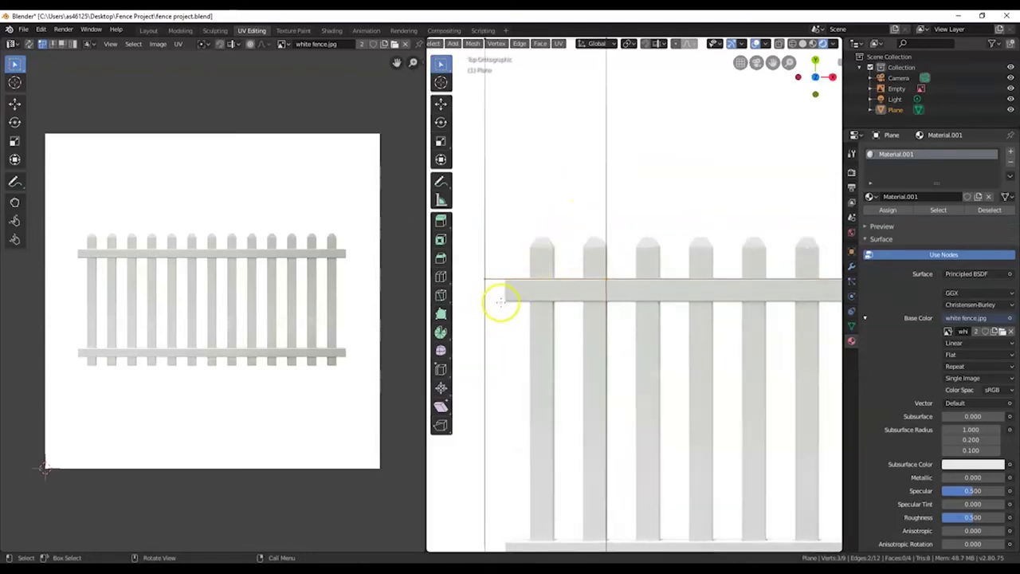
{"action": "key", "text": "ctrl+r"}
{"action": "left_click_drag", "start_coordinate": [482, 311], "coordinate": [487, 76]}
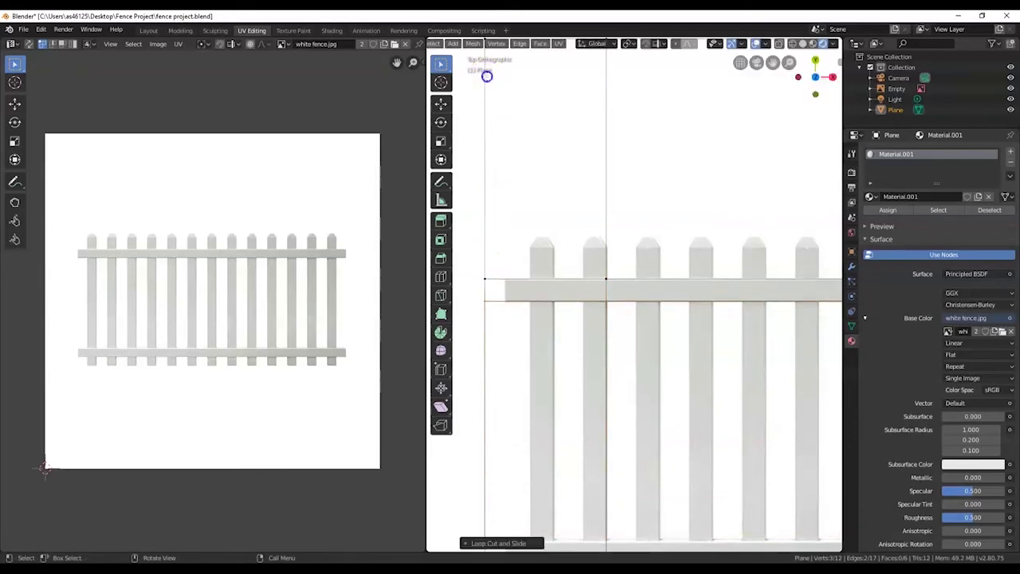
- Add vertical loop cuts on the left edge of the second picket and the right edge of the first picket
{"action": "scroll", "coordinate": [540, 139], "scroll_direction": "down", "scroll_amount": 1}
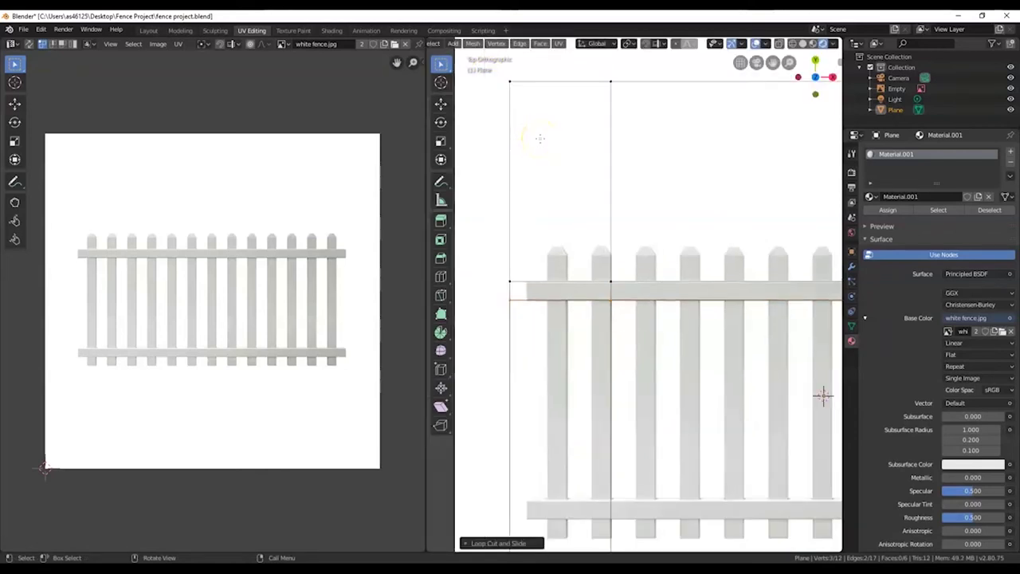
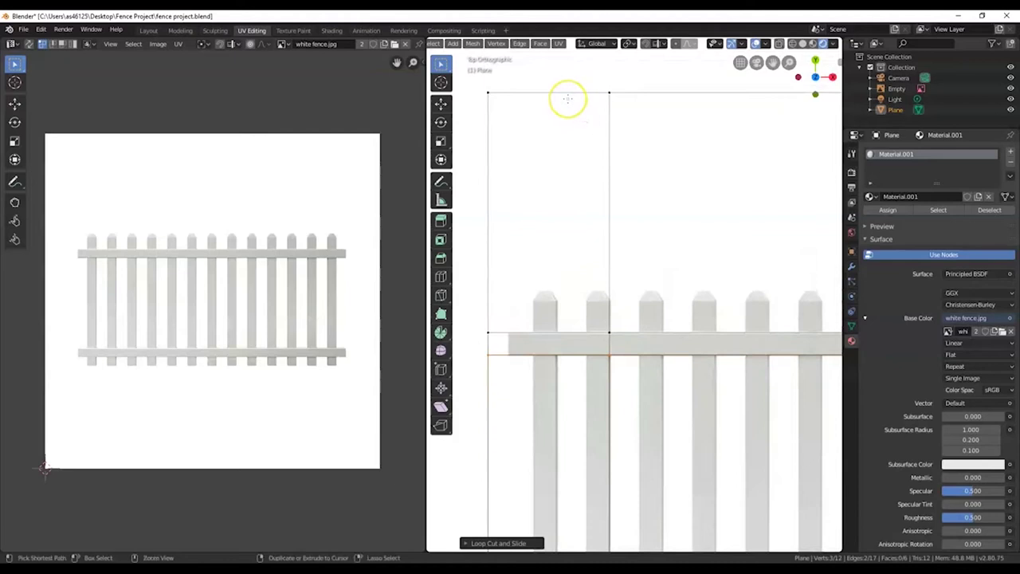
{"action": "left_click_drag", "start_coordinate": [568, 99], "coordinate": [606, 99]}
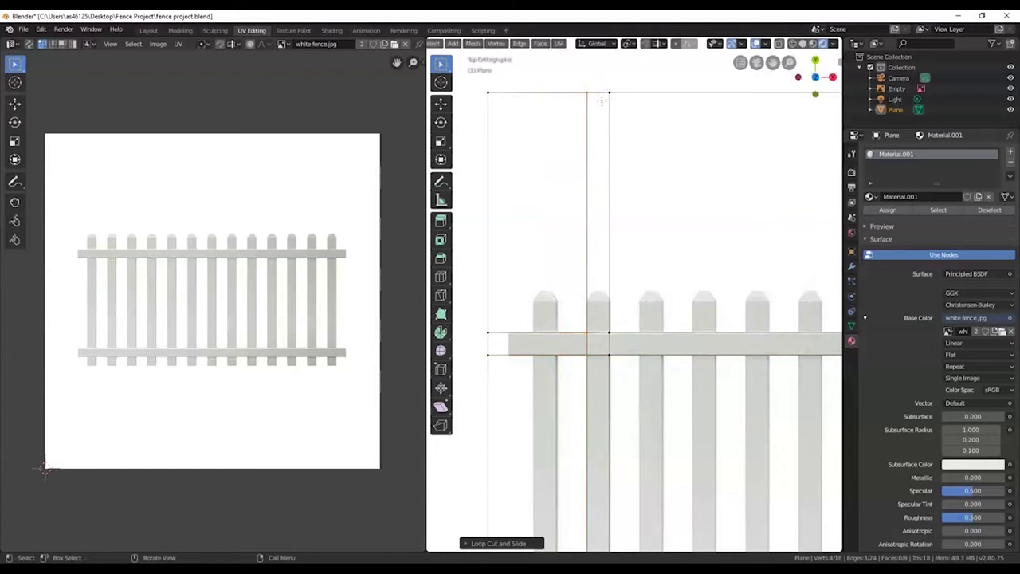
{"action": "key", "text": "ctrl+r"}
{"action": "left_click_drag", "start_coordinate": [565, 97], "coordinate": [584, 98]}
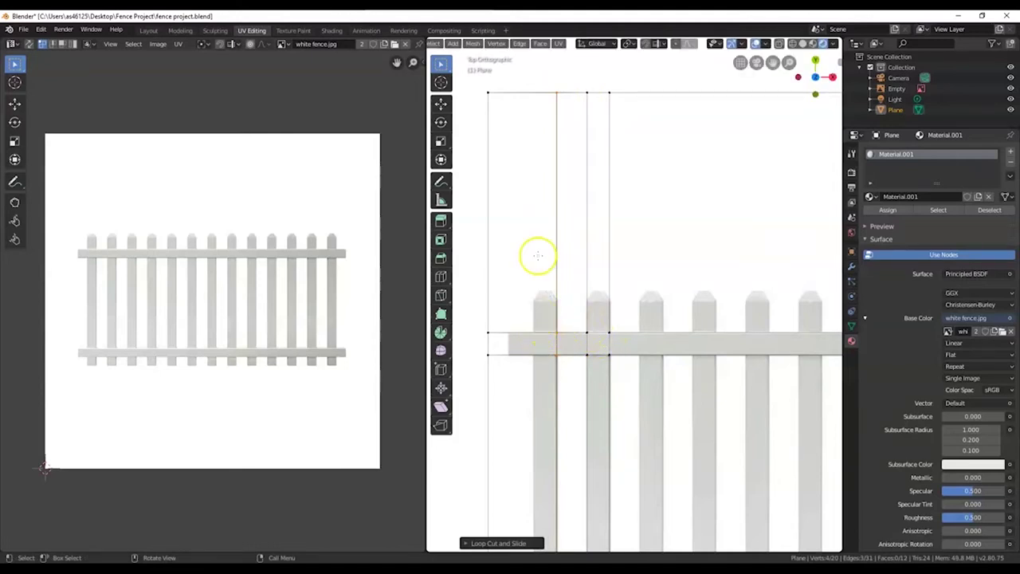
- Add vertical loop cuts on the left edge of the first picket and just inside the left end of the top rail
{"action": "key", "text": "ctrl+r"}
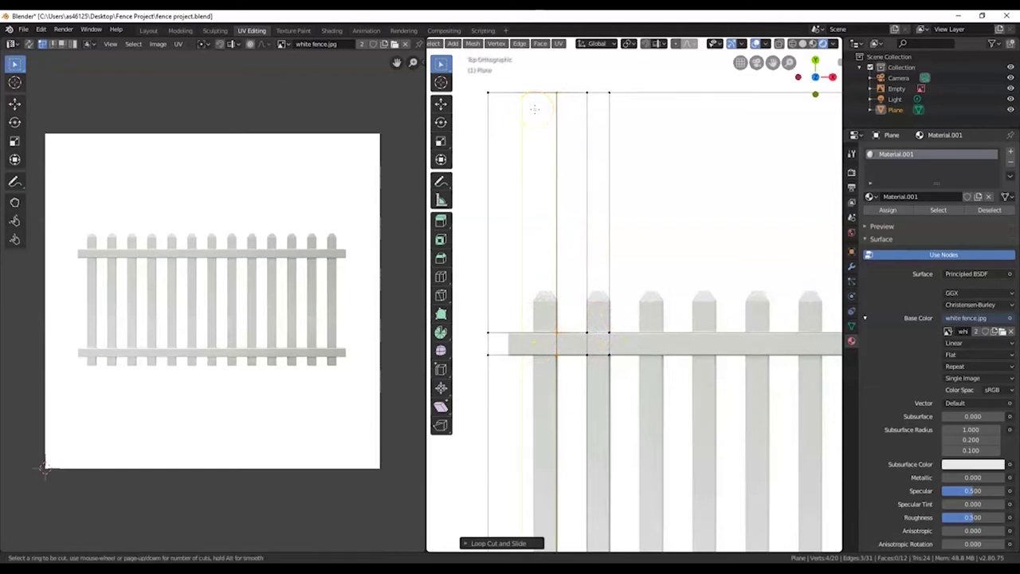
{"action": "left_click", "coordinate": [535, 109]}
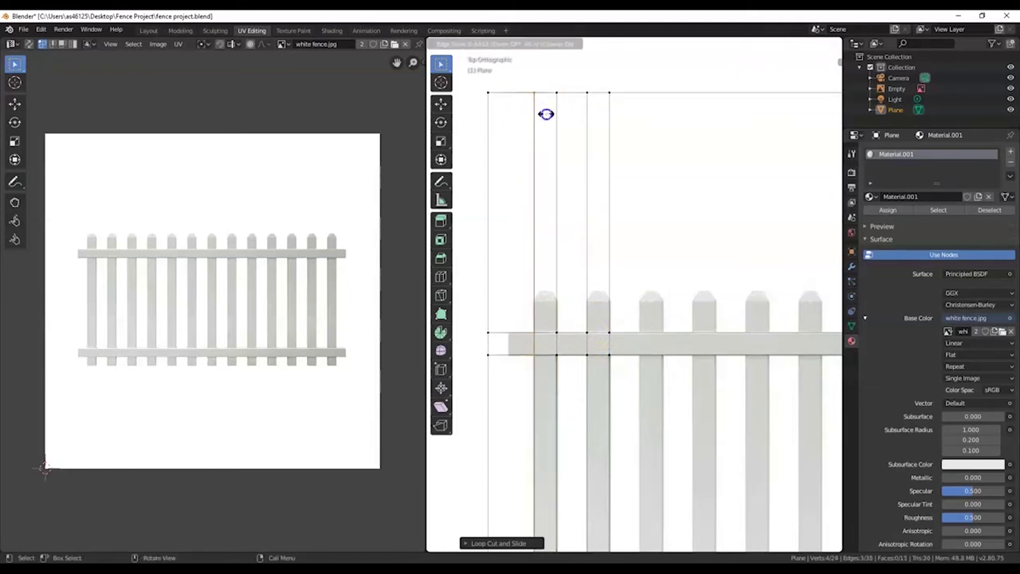
{"action": "left_click", "coordinate": [546, 114]}
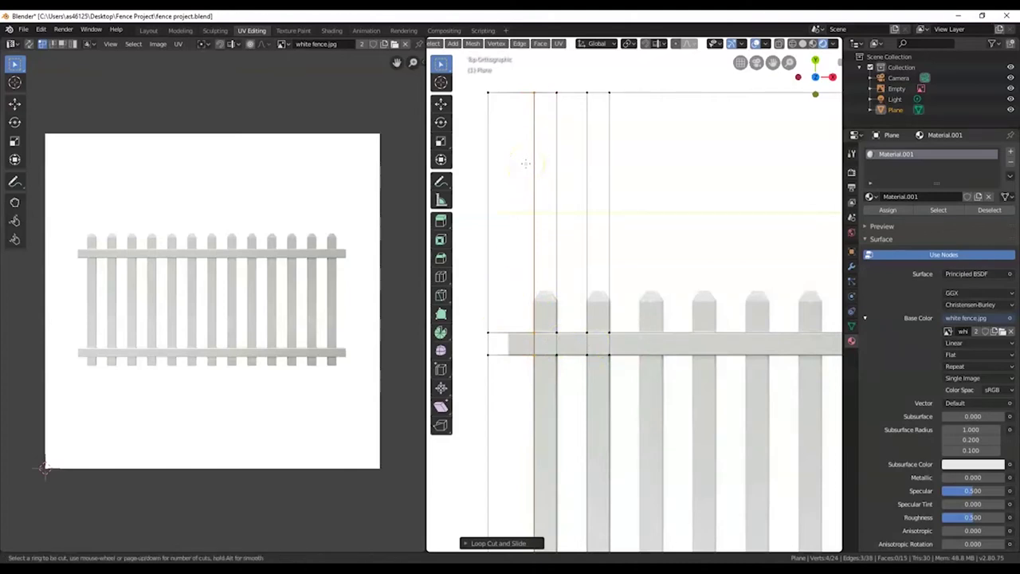
{"action": "left_click", "coordinate": [504, 94]}
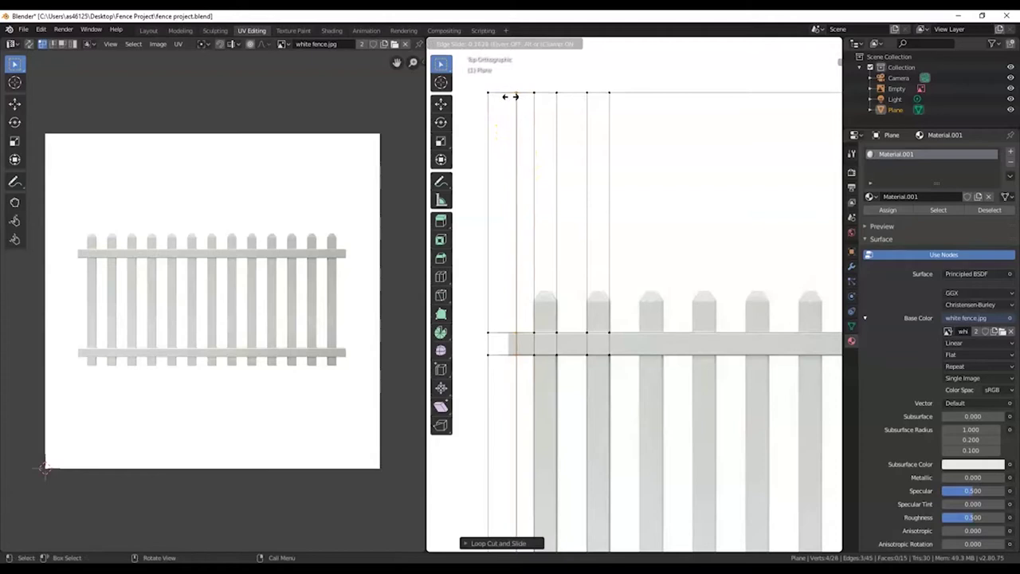
{"action": "left_click", "coordinate": [510, 97]}
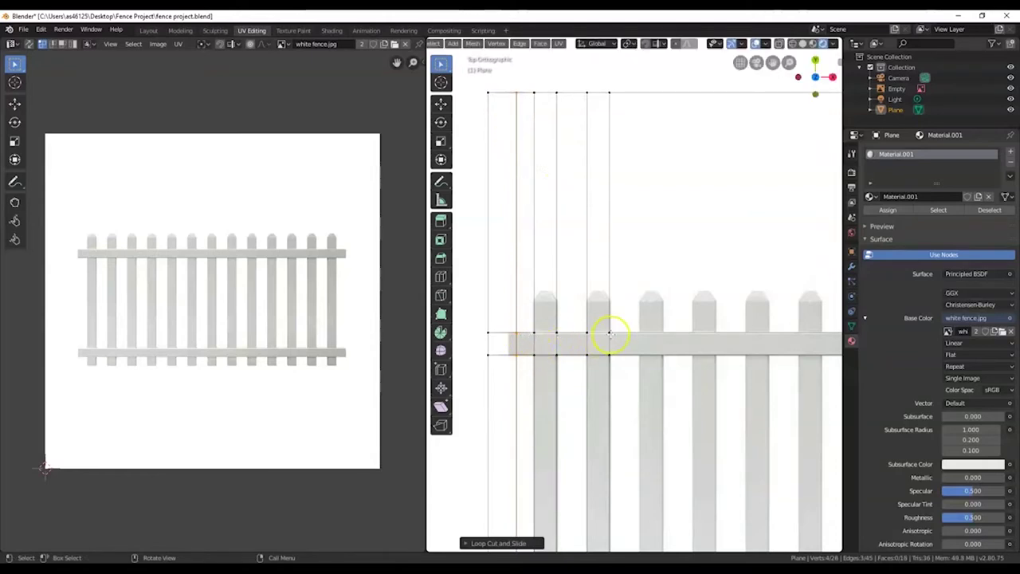
- Add a vertical loop cut and slide it into the gap between the second and third pickets
{"action": "key", "text": "ctrl+r"}
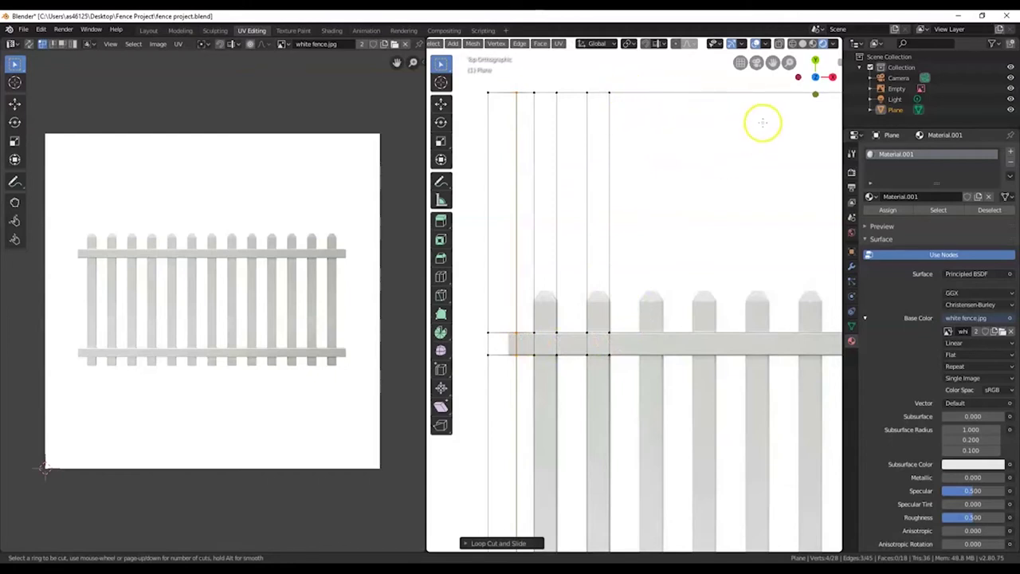
{"action": "left_click", "coordinate": [760, 87]}
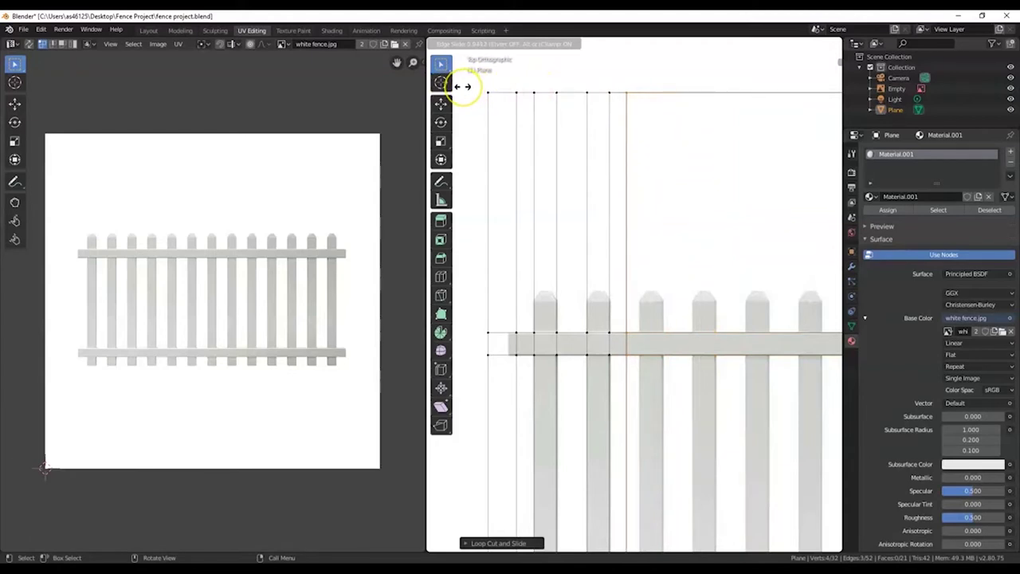
{"action": "left_click", "coordinate": [462, 86]}
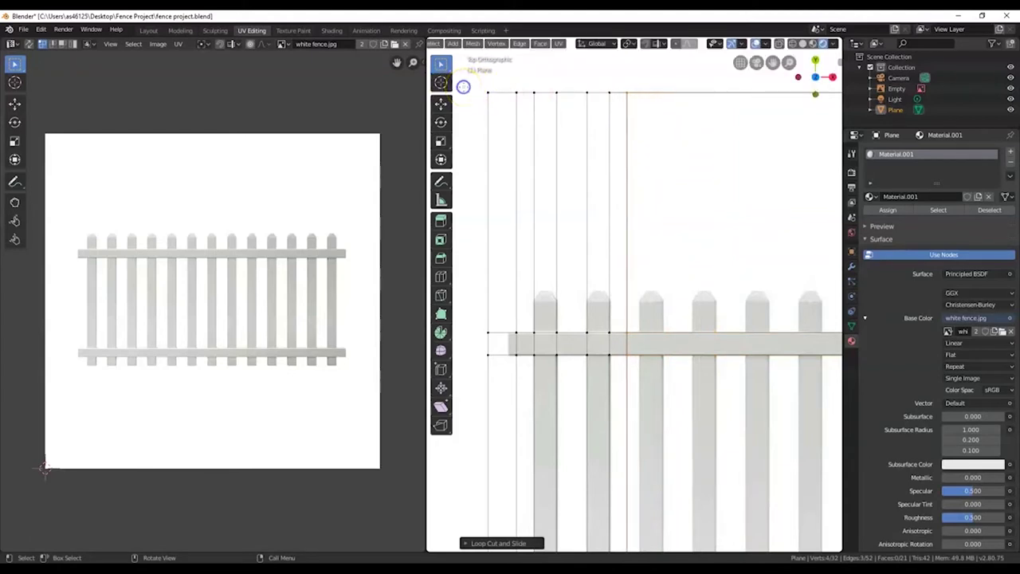
- Add two horizontal loop cuts, one at the base of the pickets' bevelled tips and one at the very top of the tips
{"action": "scroll", "coordinate": [574, 277], "scroll_direction": "up", "scroll_amount": 1}
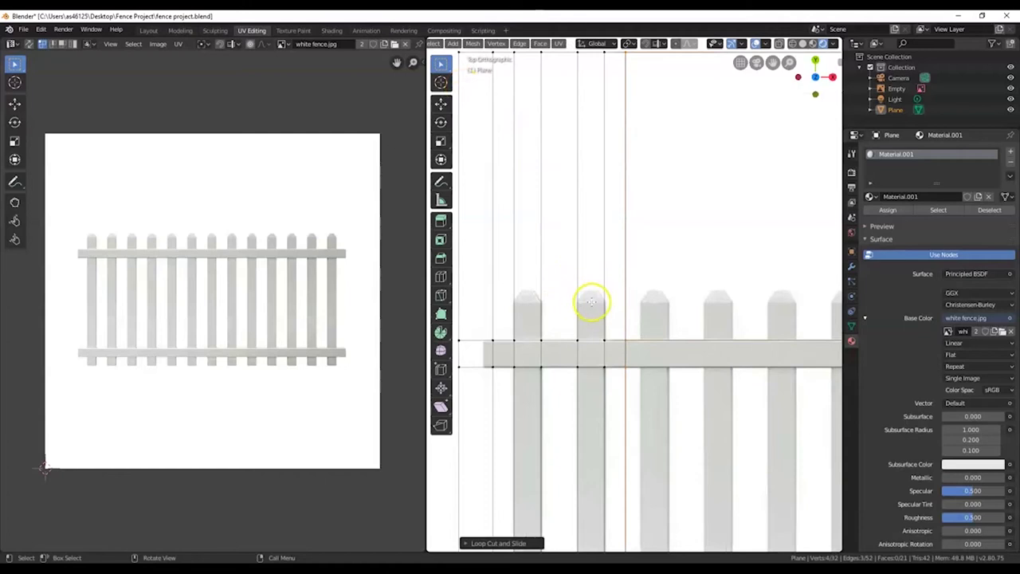
{"action": "key", "text": "ctrl+r"}
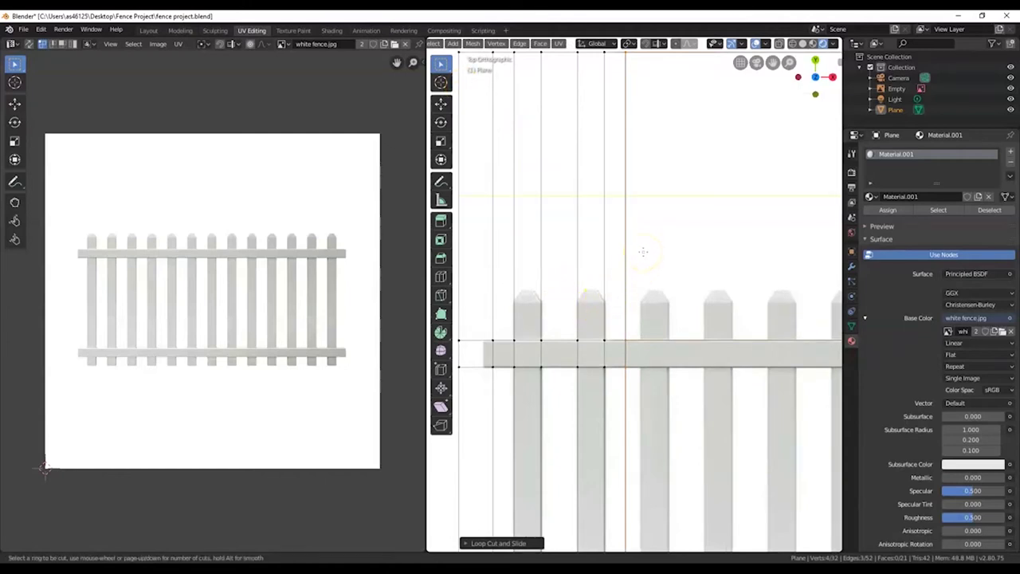
{"action": "left_click", "coordinate": [643, 252]}
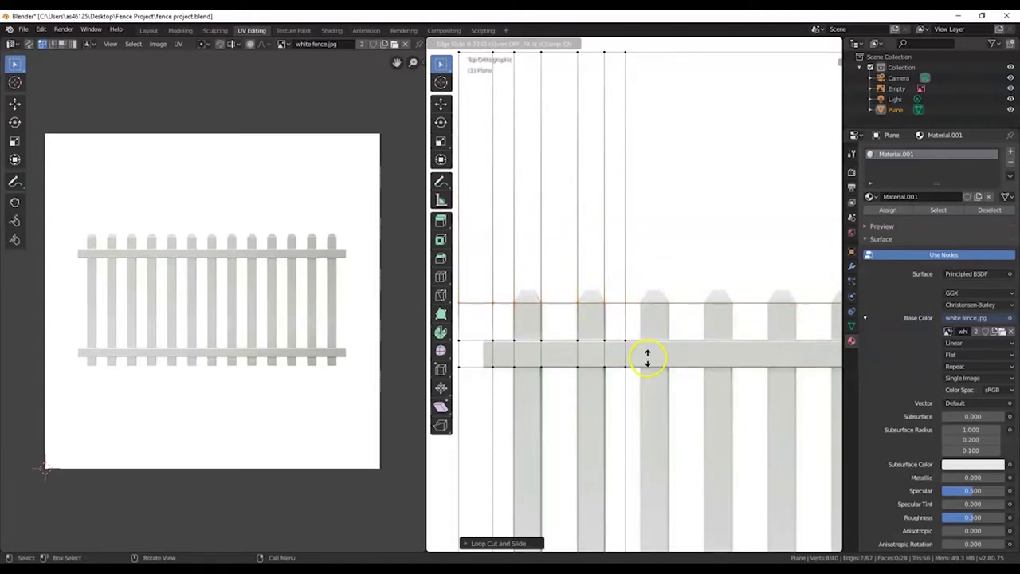
{"action": "left_click", "coordinate": [646, 356]}
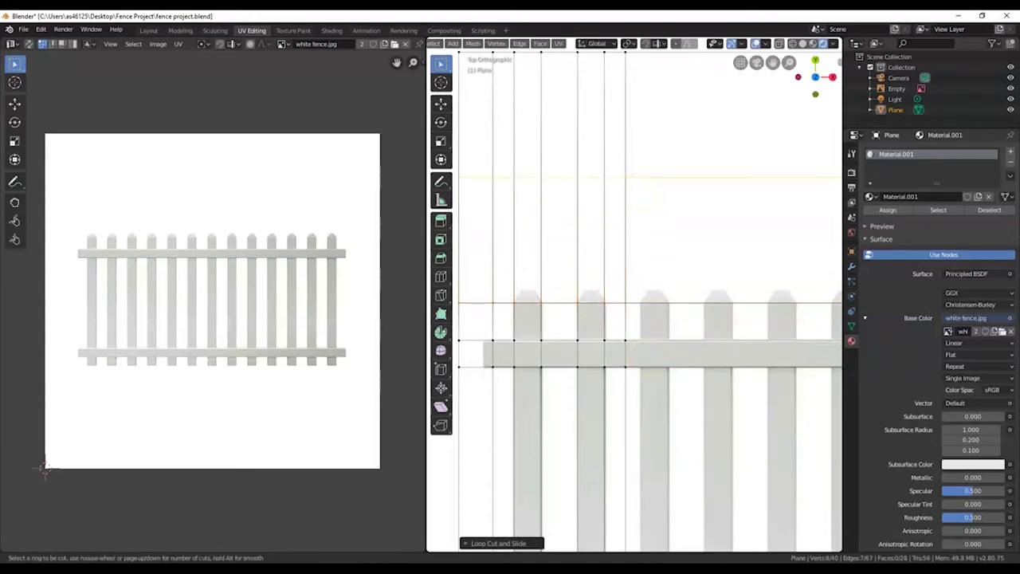
{"action": "left_click", "coordinate": [640, 211]}
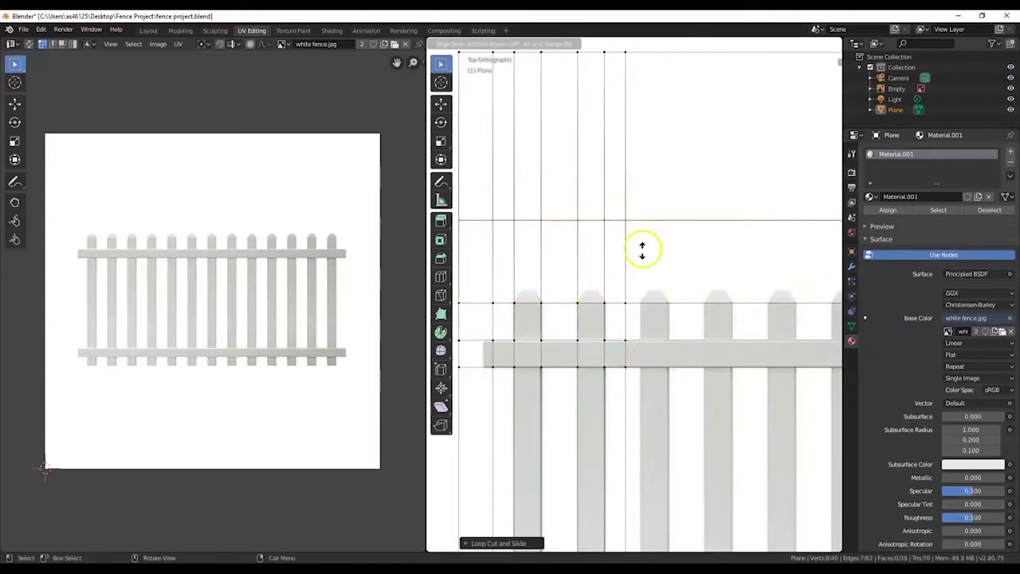
{"action": "left_click", "coordinate": [648, 301]}
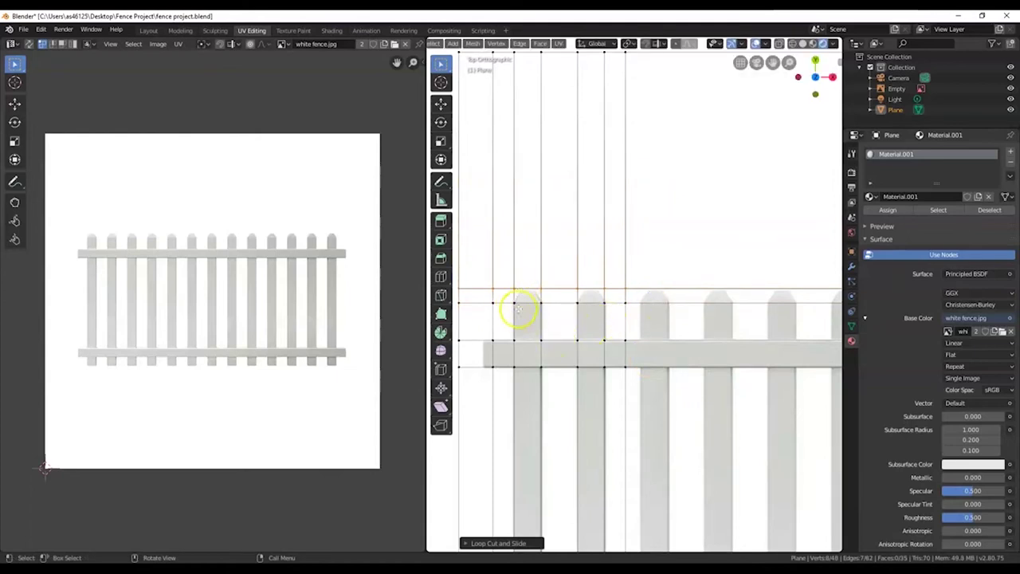
- Add a horizontal loop cut below the top rail and slide it onto the upper edge of the bottom rail
{"action": "scroll", "coordinate": [565, 363], "scroll_direction": "down", "scroll_amount": 4}
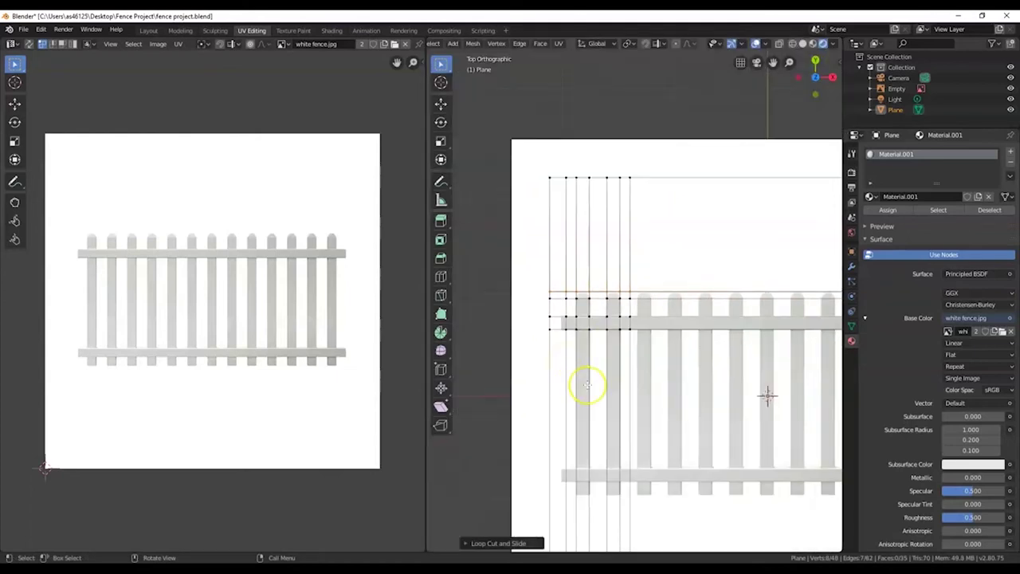
{"action": "scroll", "coordinate": [606, 446], "scroll_direction": "up", "scroll_amount": 2}
{"action": "middle_click_drag", "start_coordinate": [603, 443], "coordinate": [607, 264], "text": "shift"}
{"action": "scroll", "coordinate": [606, 290], "scroll_direction": "up", "scroll_amount": 2}
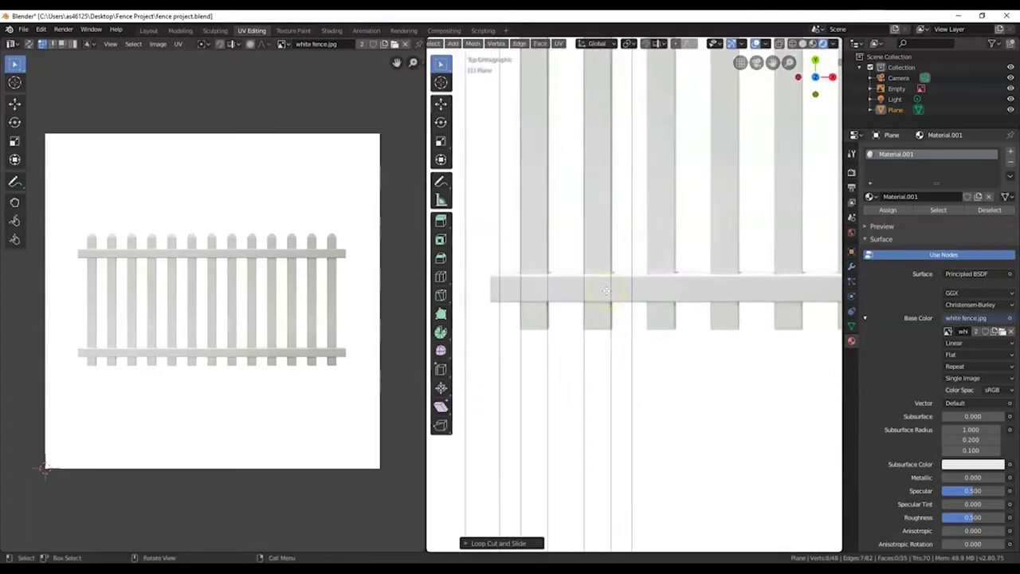
{"action": "key", "text": "ctrl+r"}
{"action": "left_click", "coordinate": [545, 239]}
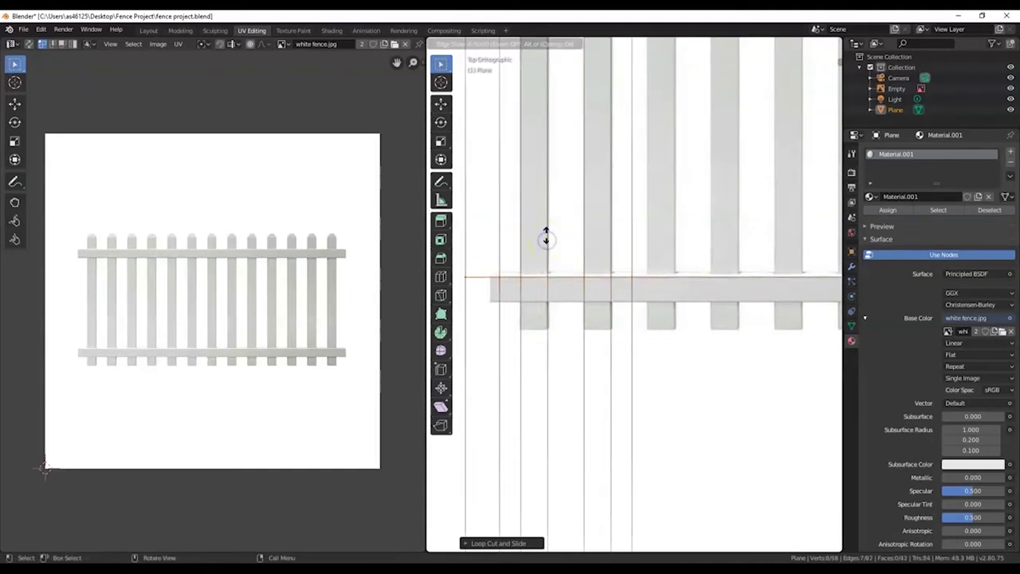
{"action": "left_click", "coordinate": [543, 229]}
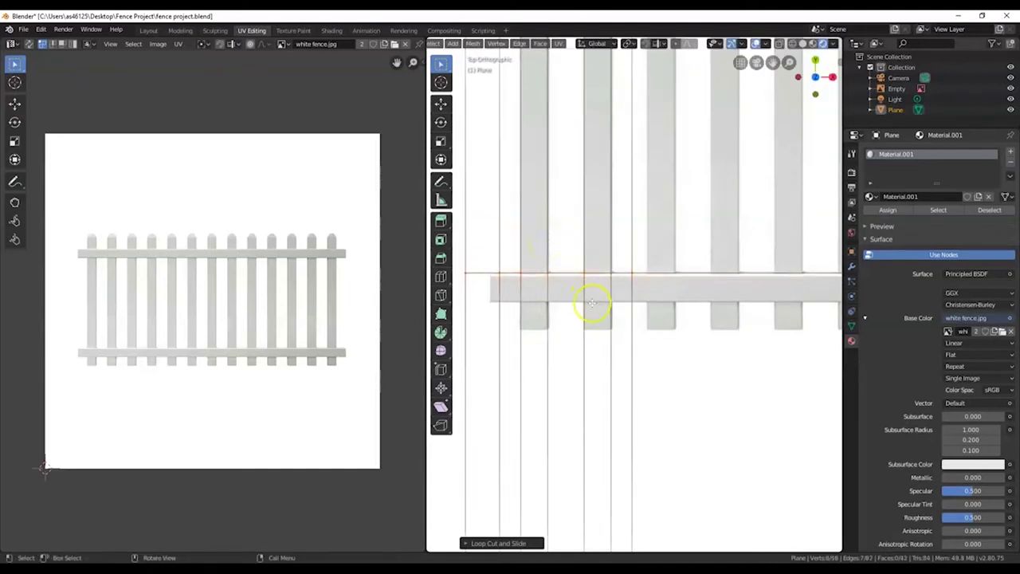
- Add horizontal loop cuts on the lower edge of the bottom rail and along the bottom ends of the pickets
{"action": "key", "text": "ctrl+r"}
{"action": "left_click", "coordinate": [592, 303]}
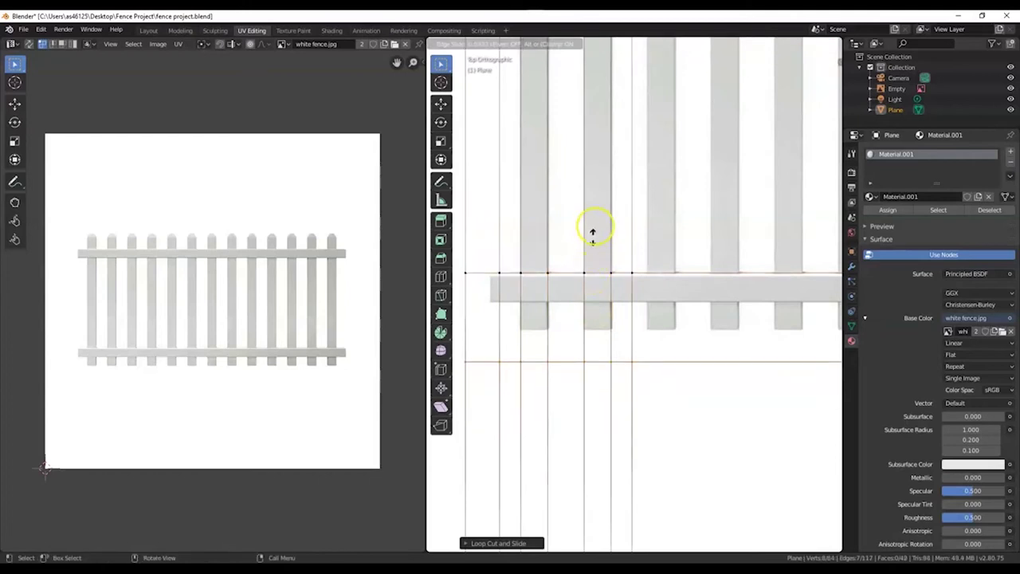
{"action": "left_click", "coordinate": [602, 185]}
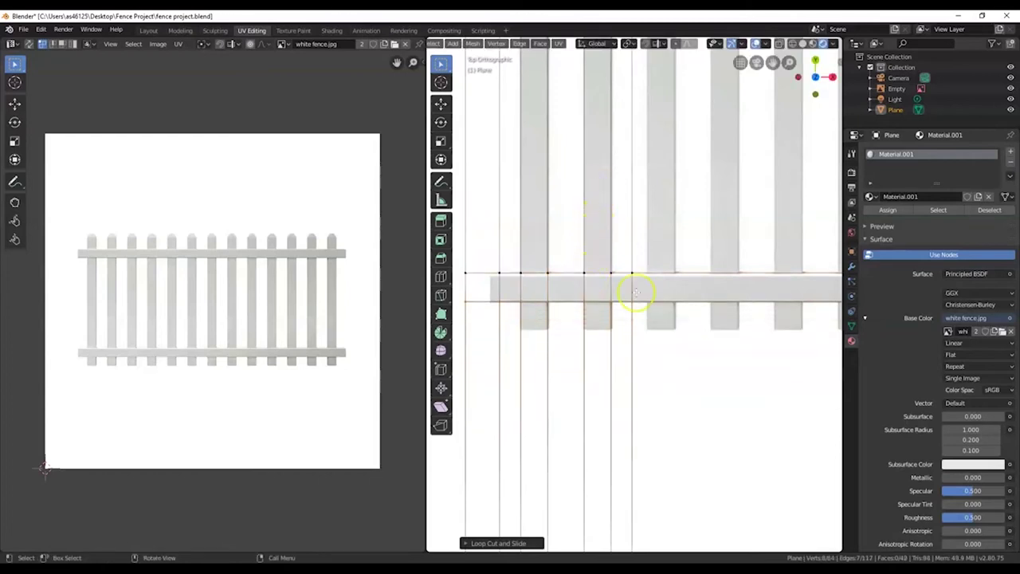
{"action": "left_click", "coordinate": [605, 328]}
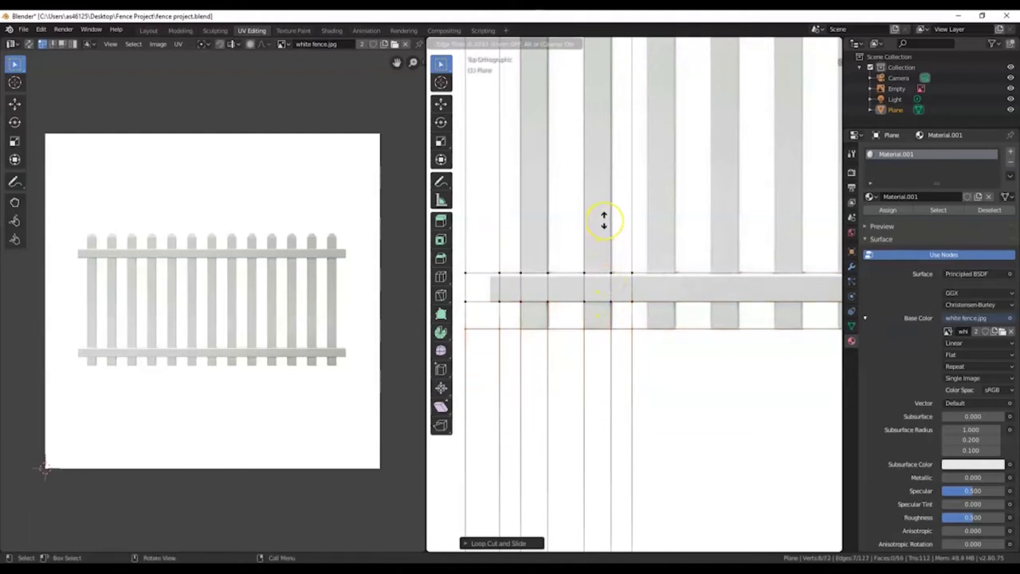
{"action": "left_click", "coordinate": [604, 219]}
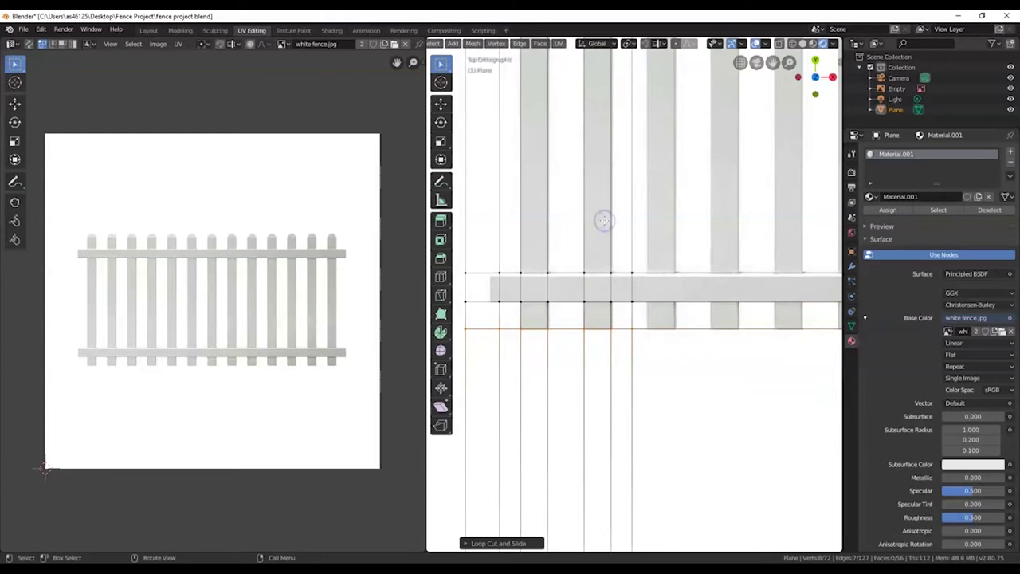
{"action": "scroll", "coordinate": [630, 232], "scroll_direction": "down", "scroll_amount": 5}
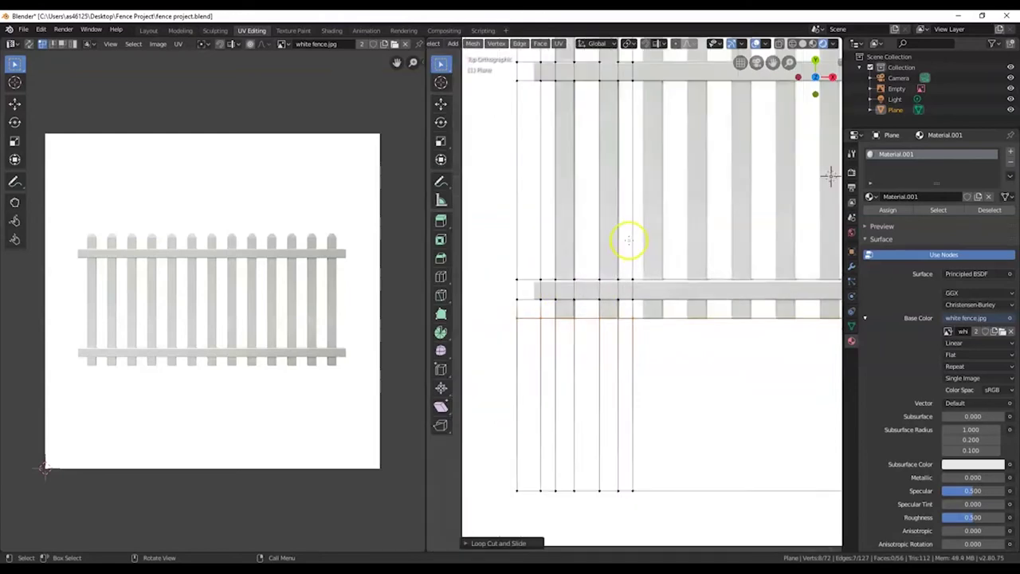
- Cut the two slanted edges of the second picket's tip with the Knife, from its base corners up to the top loop
{"action": "scroll", "coordinate": [584, 298], "scroll_direction": "up", "scroll_amount": 8}
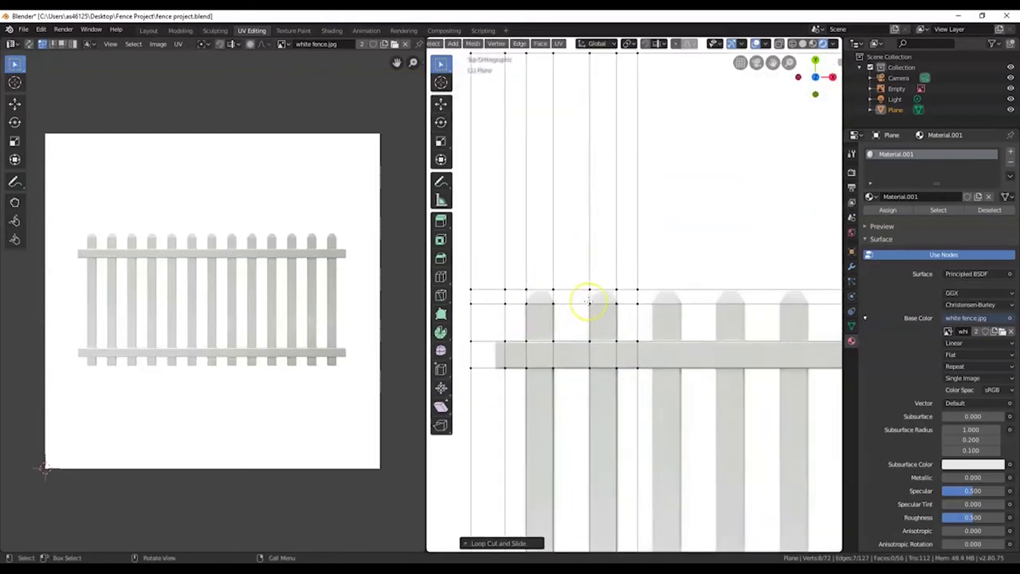
{"action": "middle_click_drag", "start_coordinate": [582, 298], "coordinate": [761, 233]}
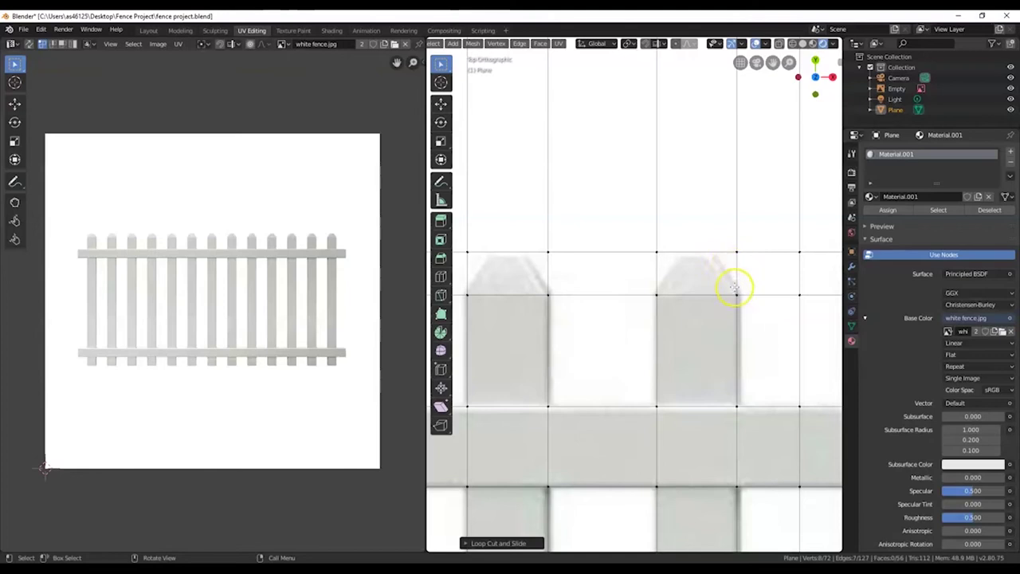
{"action": "key", "text": "k"}
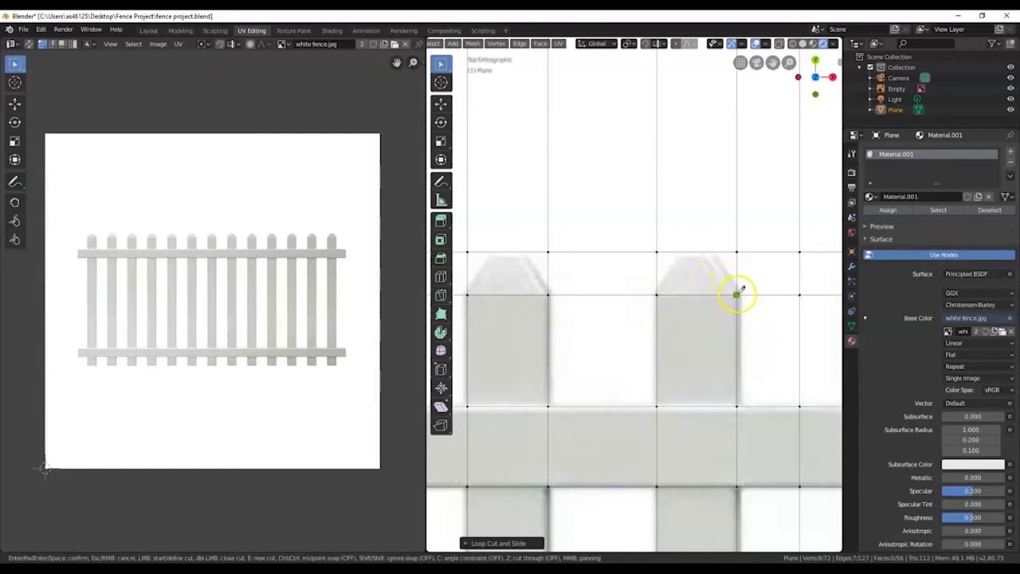
{"action": "mouse_move", "coordinate": [736, 294]}
{"action": "left_mouse_down"}
{"action": "mouse_move", "coordinate": [711, 251]}
{"action": "mouse_move", "coordinate": [723, 234]}
{"action": "mouse_move", "coordinate": [683, 216]}
{"action": "mouse_move", "coordinate": [704, 210]}
{"action": "left_mouse_up"}
{"action": "key", "text": "Return"}
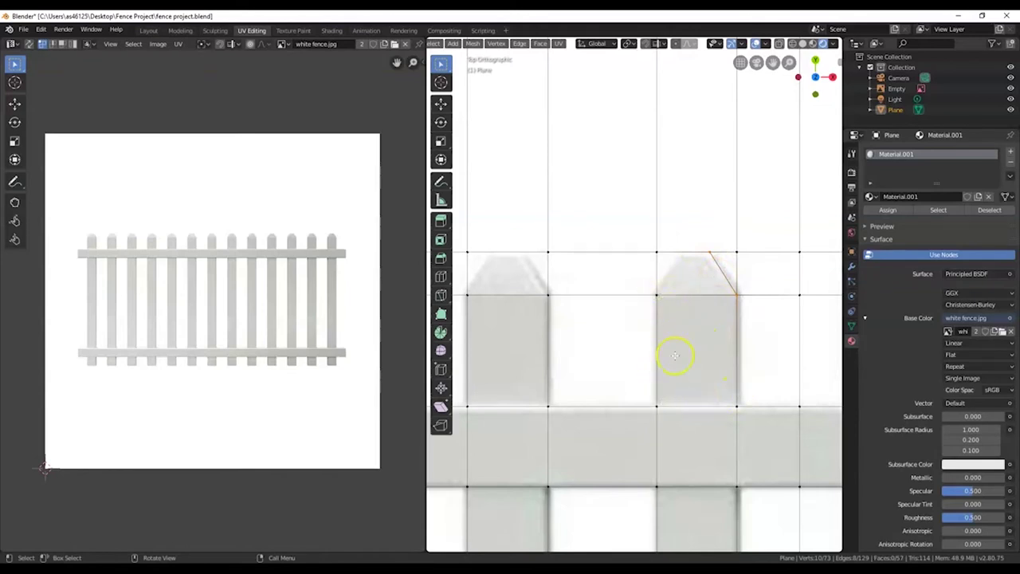
{"action": "key", "text": "k"}
{"action": "left_click", "coordinate": [655, 296]}
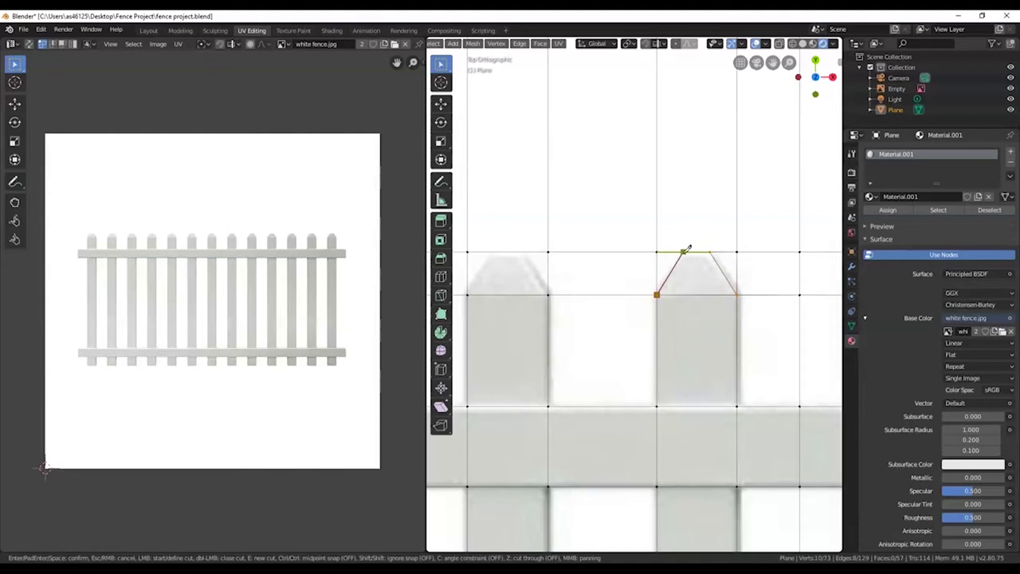
{"action": "key", "text": "Return"}
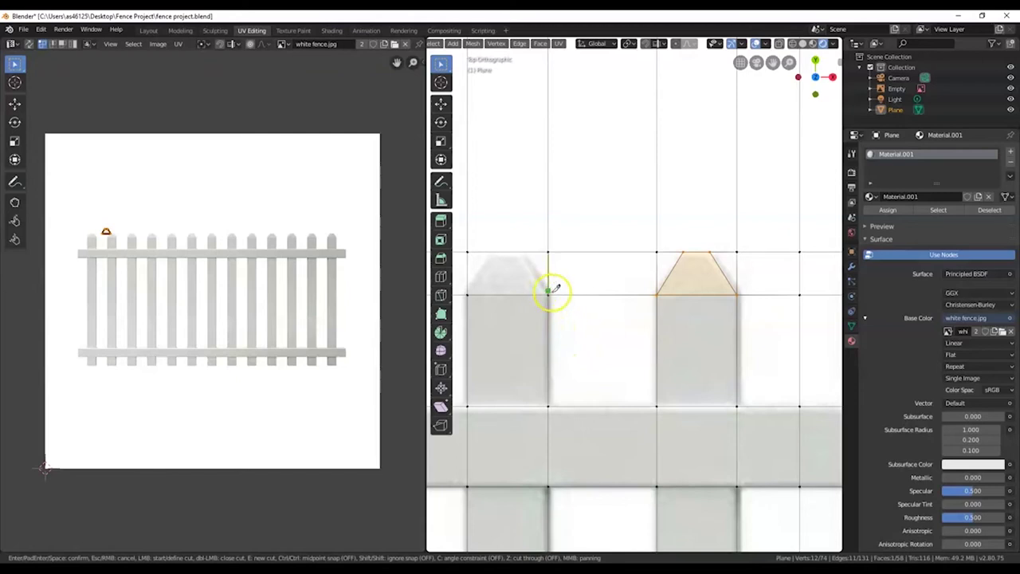
- Knife-cut both slanted sides of the first picket's tip, from its base corners up to the top loop
{"action": "left_click", "coordinate": [547, 295]}
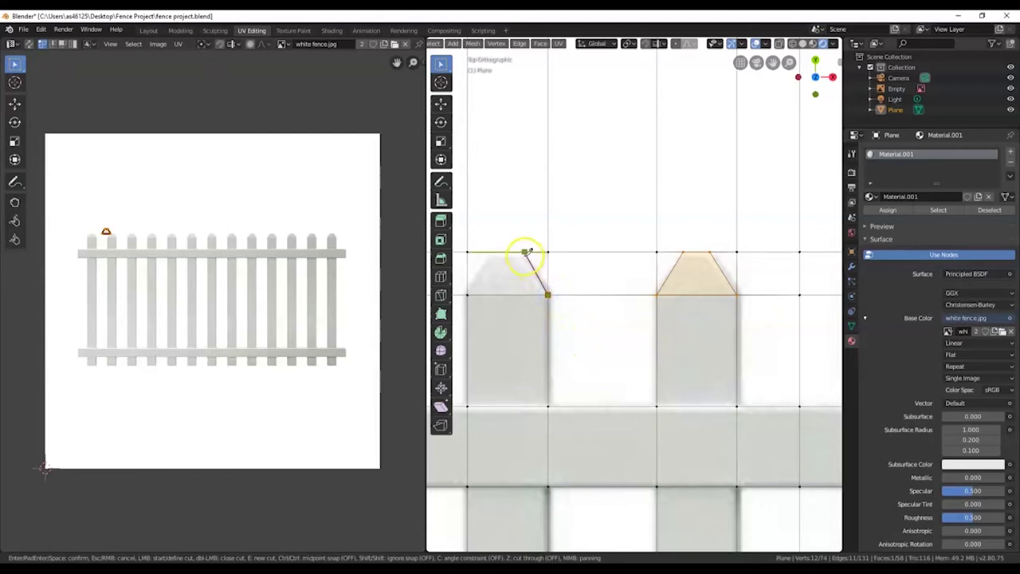
{"action": "left_click", "coordinate": [526, 252]}
{"action": "key", "text": "Return"}
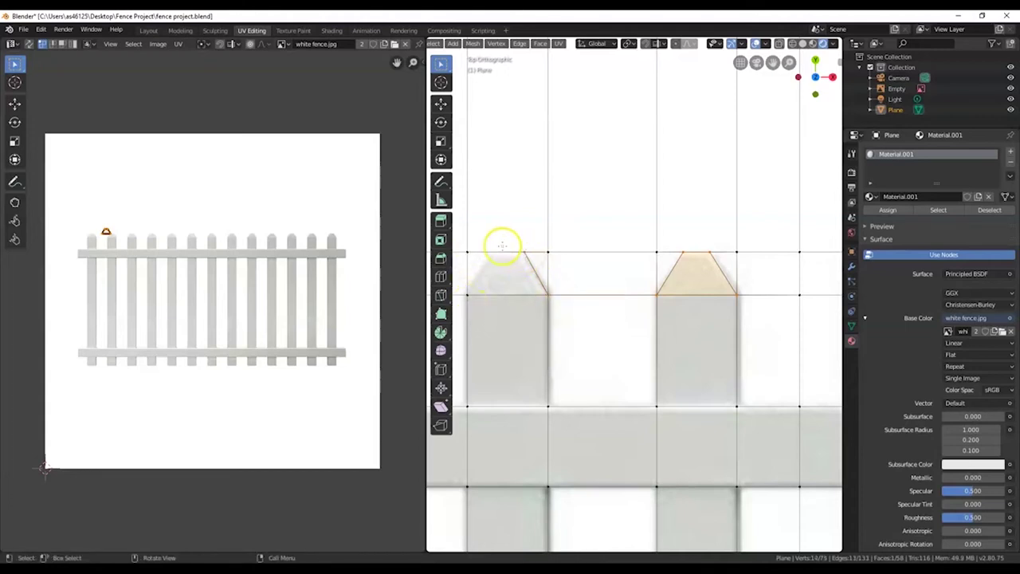
{"action": "key", "text": "k"}
{"action": "left_click", "coordinate": [468, 295]}
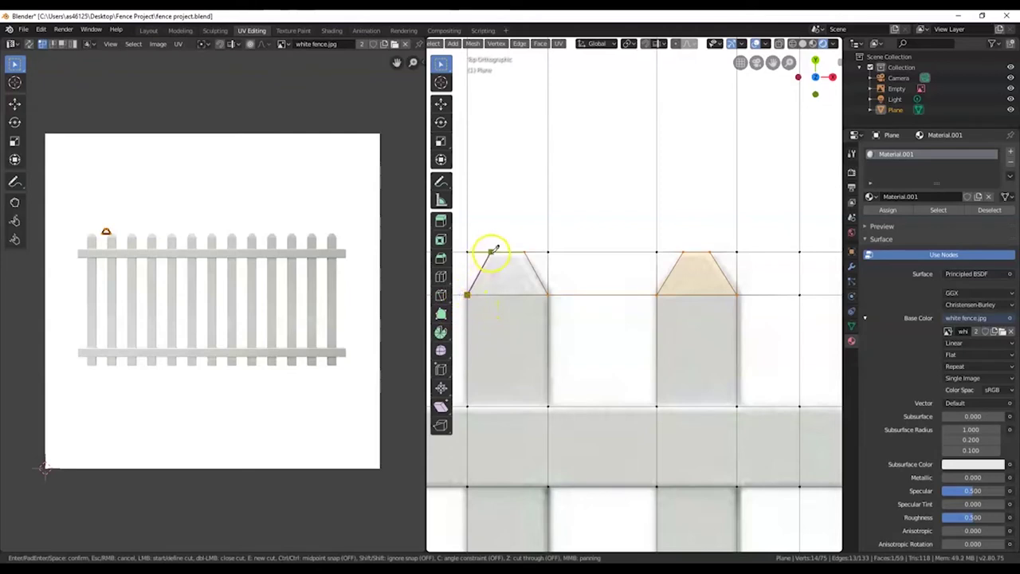
{"action": "left_click", "coordinate": [495, 252]}
{"action": "key", "text": "Return"}
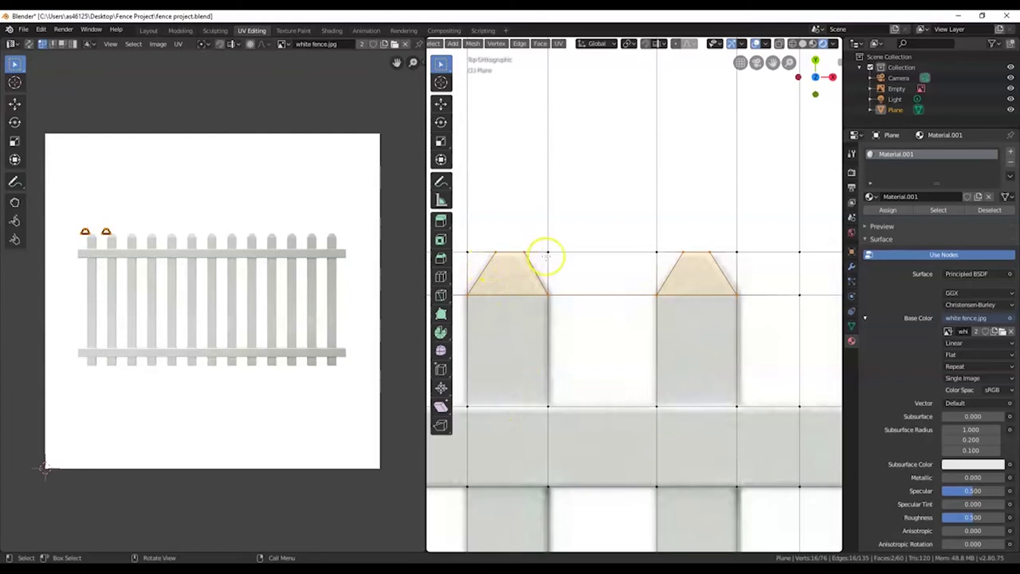
- In the Layout workspace, hide the Empty reference image and inspect the textured plane in rendered shading
{"action": "scroll", "coordinate": [558, 258], "scroll_direction": "down", "scroll_amount": 5}
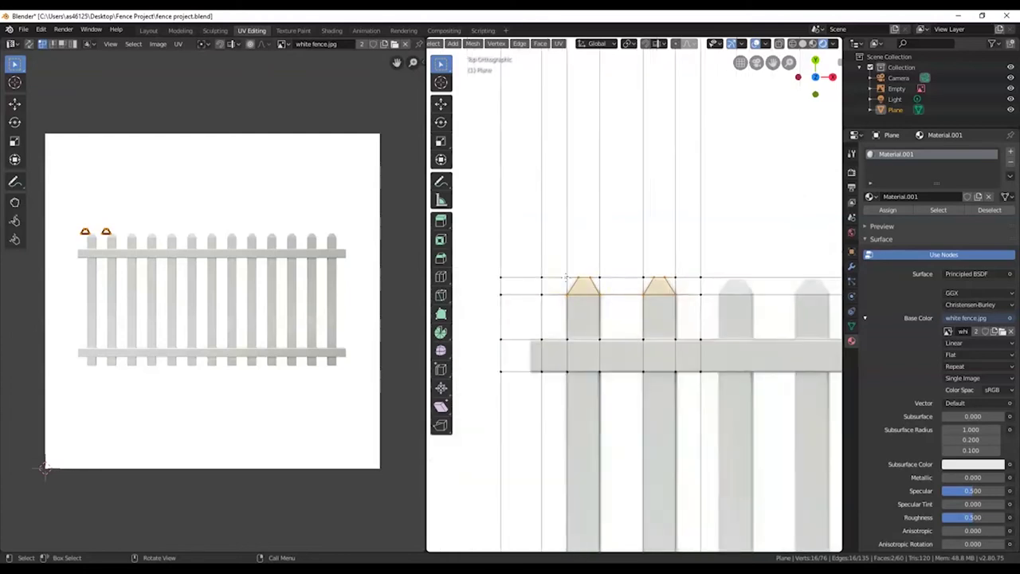
{"action": "scroll", "coordinate": [564, 276], "scroll_direction": "down", "scroll_amount": 4}
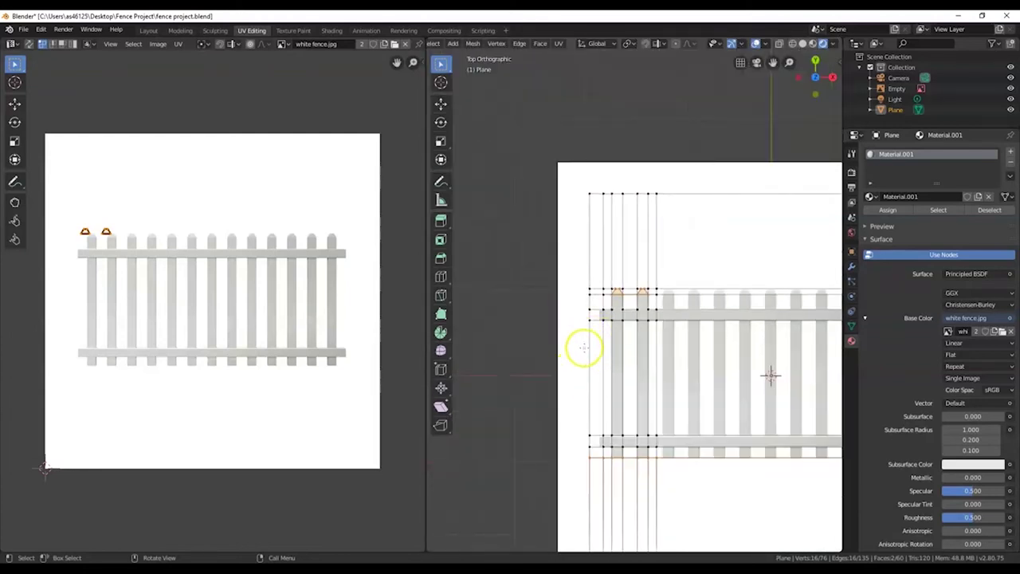
{"action": "left_click", "coordinate": [148, 30]}
{"action": "mouse_move", "coordinate": [391, 283]}
{"action": "middle_mouse_down"}
{"action": "mouse_move", "coordinate": [376, 287]}
{"action": "mouse_move", "coordinate": [387, 228]}
{"action": "mouse_move", "coordinate": [401, 244]}
{"action": "mouse_move", "coordinate": [404, 297]}
{"action": "middle_mouse_up"}
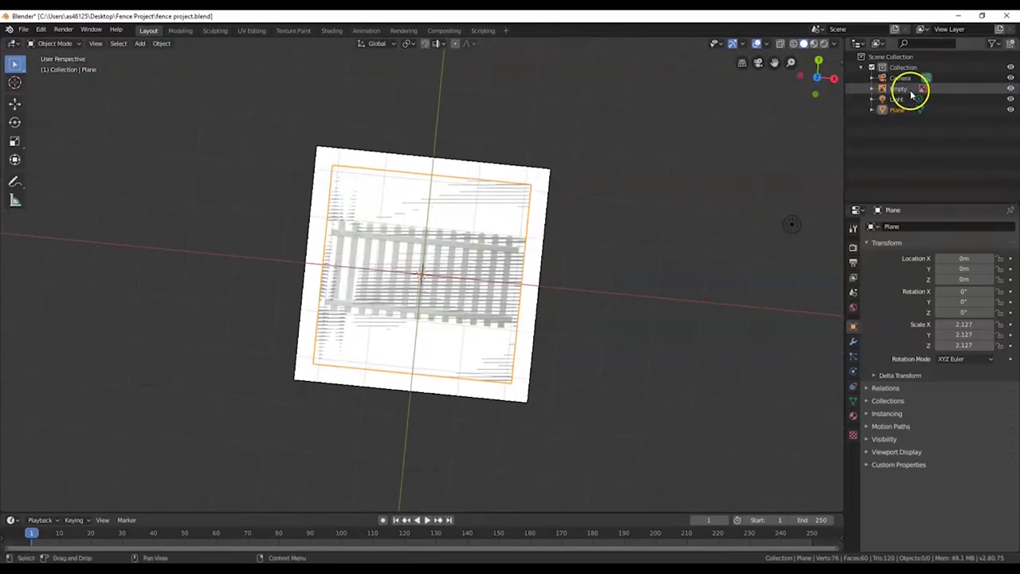
{"action": "left_click", "coordinate": [1010, 89]}
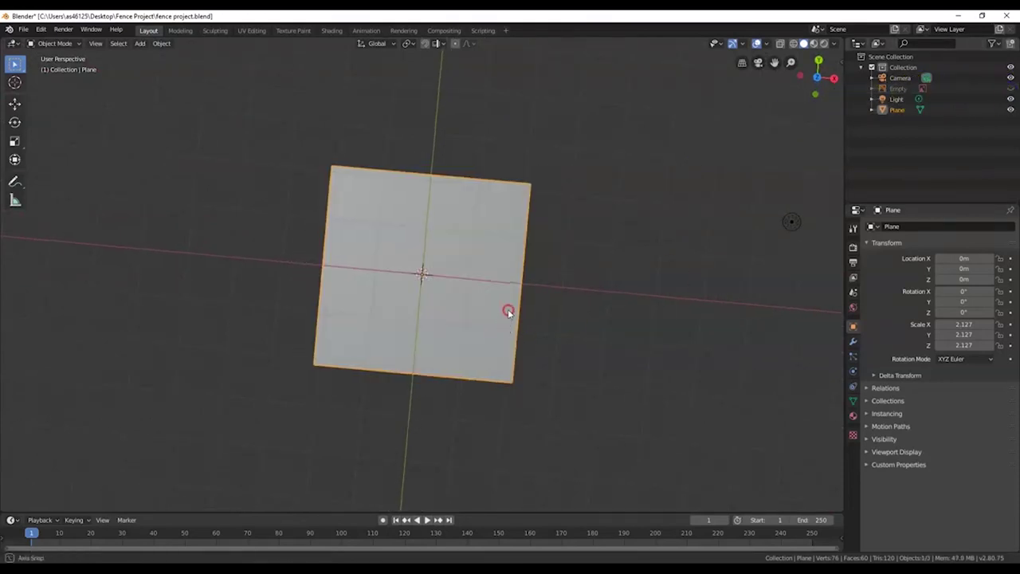
{"action": "middle_click_drag", "start_coordinate": [509, 311], "coordinate": [518, 303]}
{"action": "left_click", "coordinate": [824, 43]}
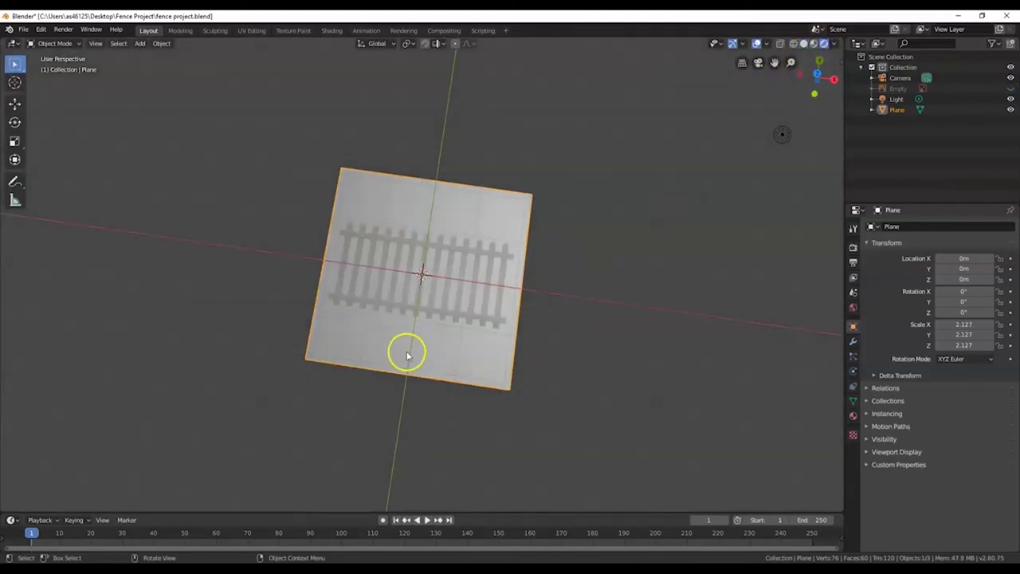
{"action": "scroll", "coordinate": [406, 354], "scroll_direction": "up", "scroll_amount": 2}
{"action": "scroll", "coordinate": [405, 354], "scroll_direction": "down", "scroll_amount": 2}
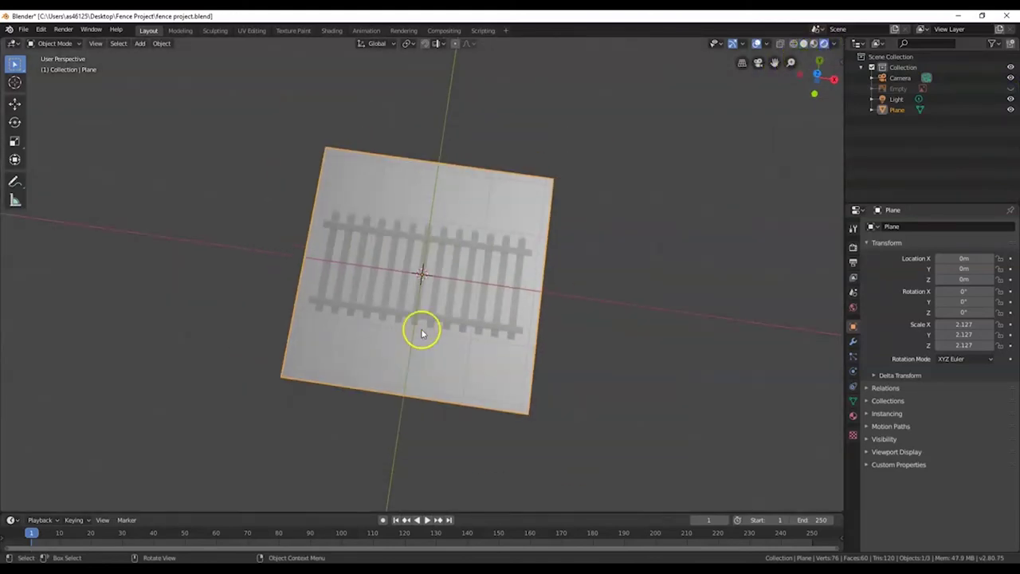
- Unhide the Empty reference image and delete it from the scene
{"action": "left_click", "coordinate": [1010, 89]}
{"action": "left_click_drag", "start_coordinate": [898, 88], "coordinate": [893, 87]}
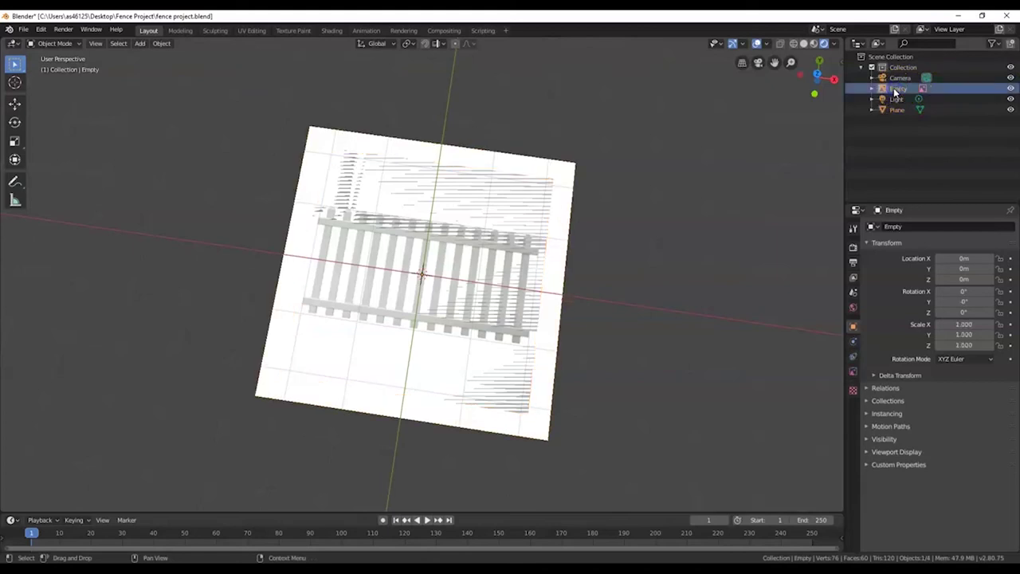
{"action": "key", "text": "x"}
{"action": "left_click", "coordinate": [622, 219]}
- Put the plane into Edit Mode with face selection, seen from the top view
{"action": "left_click", "coordinate": [389, 256]}
{"action": "middle_click_drag", "start_coordinate": [512, 227], "coordinate": [421, 291]}
{"action": "key", "text": "Tab"}
{"action": "scroll", "coordinate": [423, 294], "scroll_direction": "up", "scroll_amount": 2}
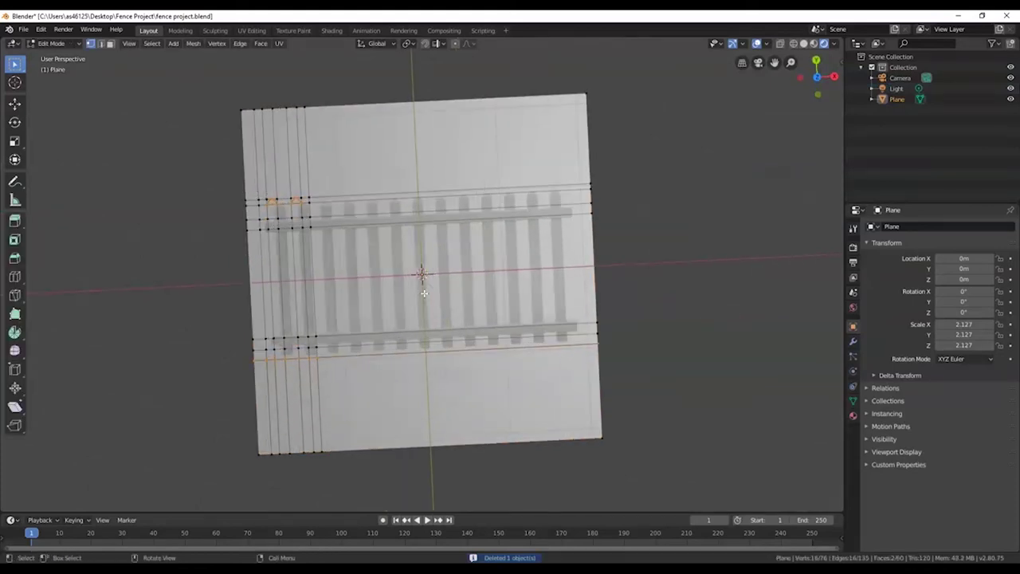
{"action": "key", "text": "KP_7"}
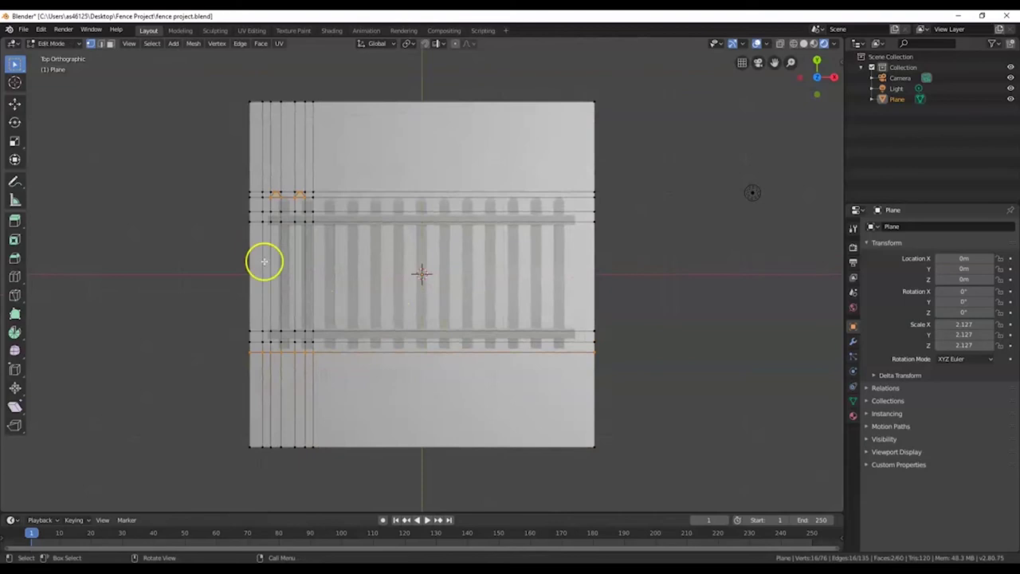
{"action": "left_click", "coordinate": [111, 44]}
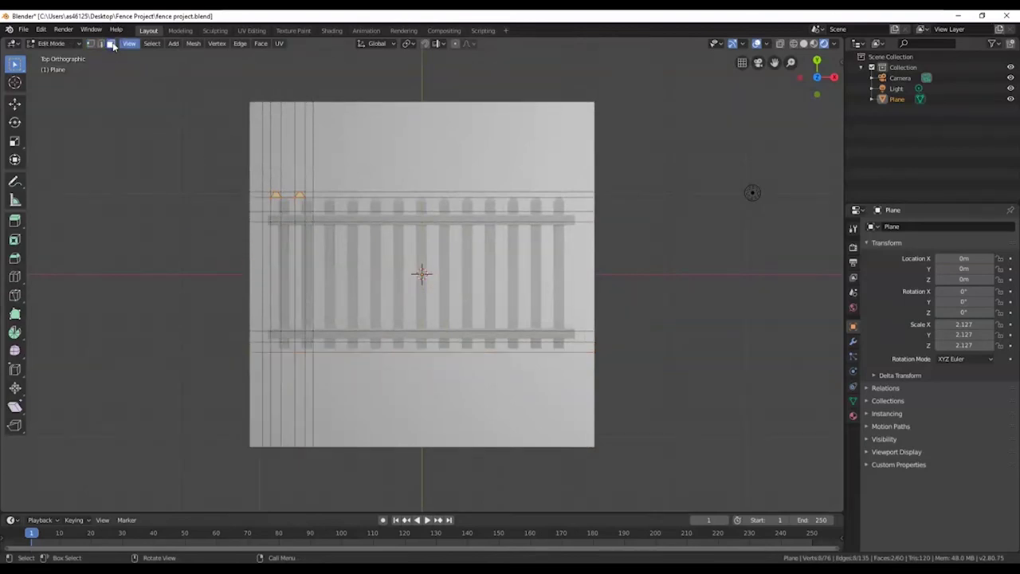
{"action": "scroll", "coordinate": [312, 273], "scroll_direction": "up", "scroll_amount": 2}
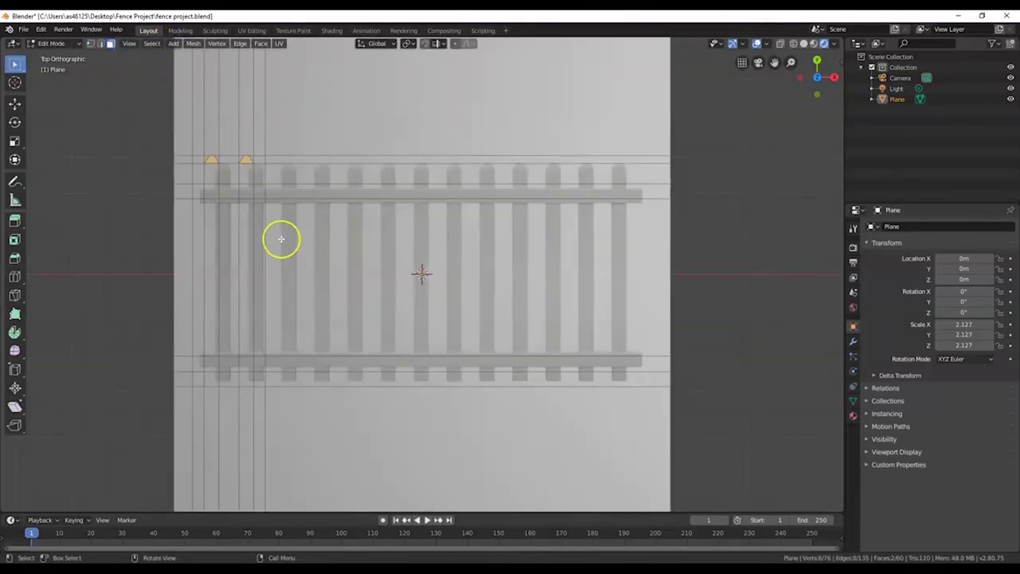
- Select all faces forming the first two pickets and the top and bottom rail sections around them
{"action": "left_click", "coordinate": [245, 171], "text": "shift"}
{"action": "left_click", "coordinate": [208, 173], "text": "shift"}
{"action": "left_click", "coordinate": [210, 191], "text": "shift"}
{"action": "left_click", "coordinate": [244, 217], "text": "shift"}
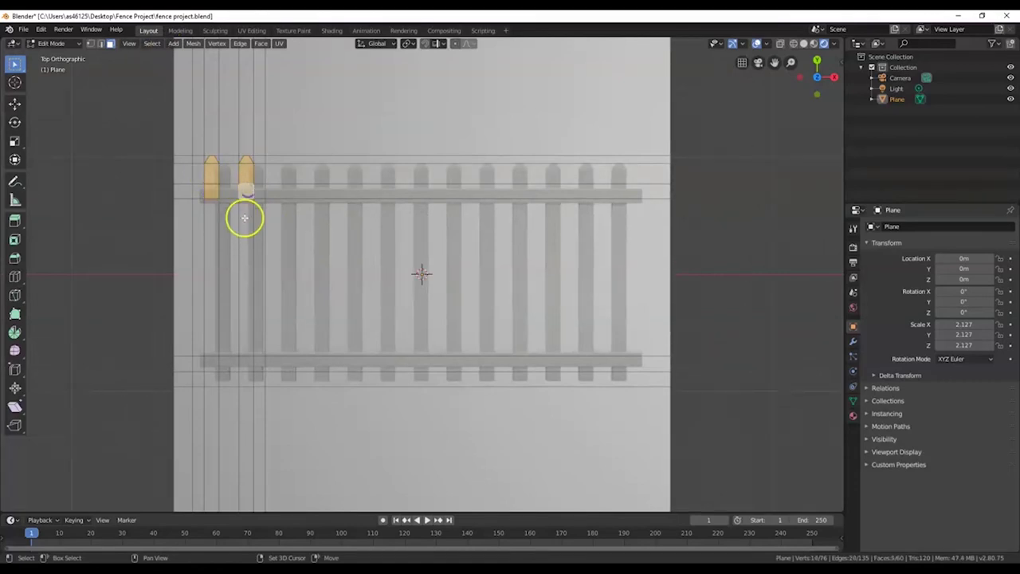
{"action": "left_click", "coordinate": [207, 250], "text": "shift"}
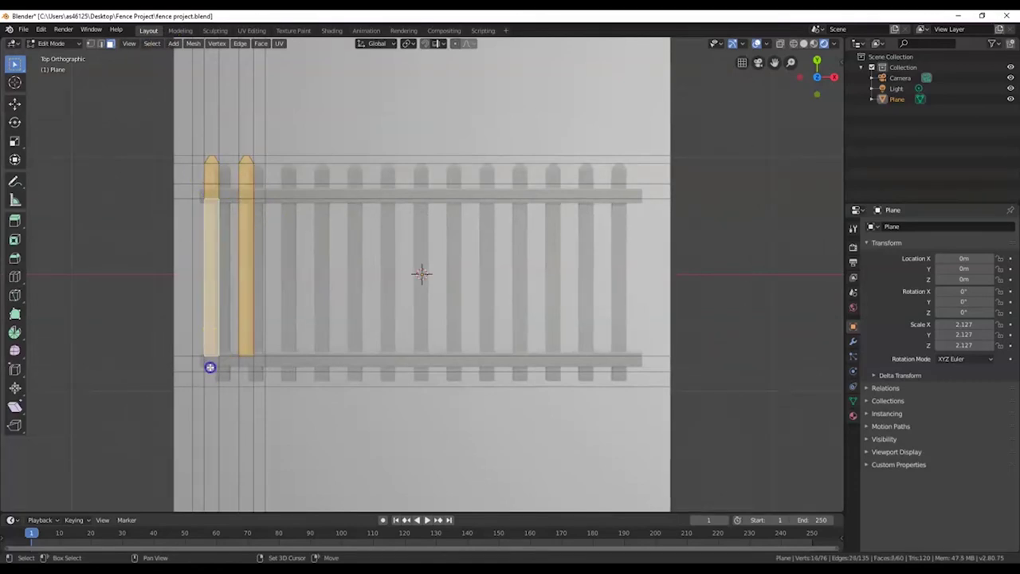
{"action": "left_click", "coordinate": [246, 371], "text": "shift"}
{"action": "left_click", "coordinate": [212, 381], "text": "shift"}
{"action": "right_click_drag", "start_coordinate": [199, 363], "coordinate": [263, 364], "text": "ctrl"}
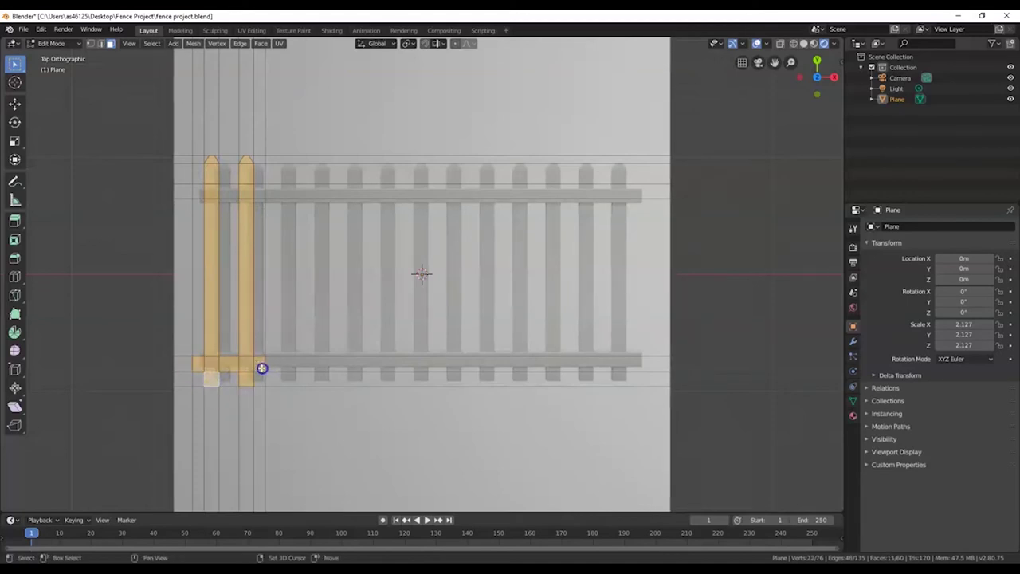
{"action": "right_click_drag", "start_coordinate": [199, 189], "coordinate": [277, 191], "text": "ctrl"}
{"action": "left_click", "coordinate": [261, 191]}
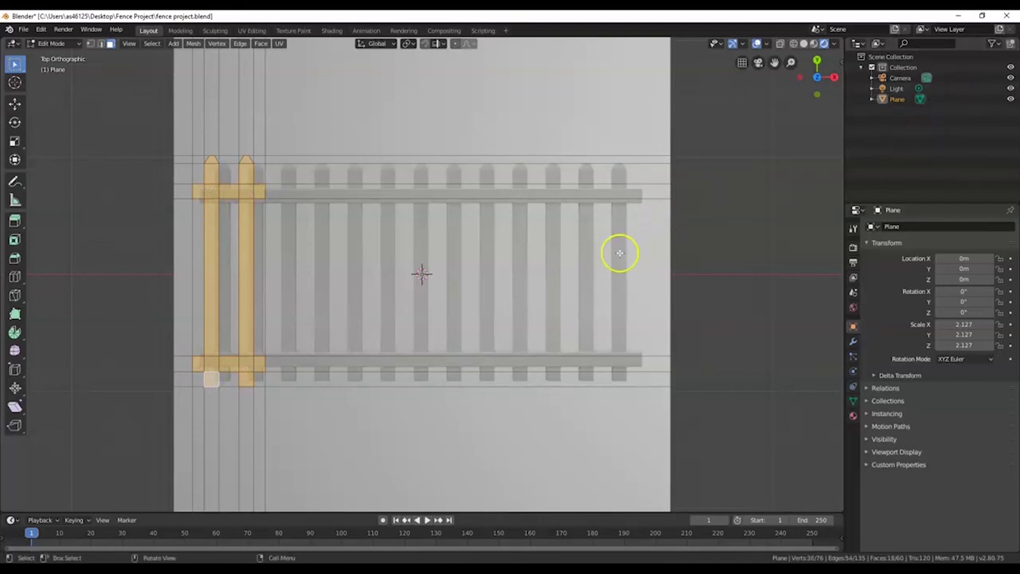
- Undo the face selection, the Edit Mode switch and the deletion of the Empty reference image
{"action": "key", "text": "ctrl+z"}
{"action": "key", "text": "ctrl+z"}
{"action": "key", "text": "ctrl+z"}
{"action": "key", "text": "ctrl+z"}
{"action": "key", "text": "ctrl+z"}
{"action": "key", "text": "ctrl+z"}
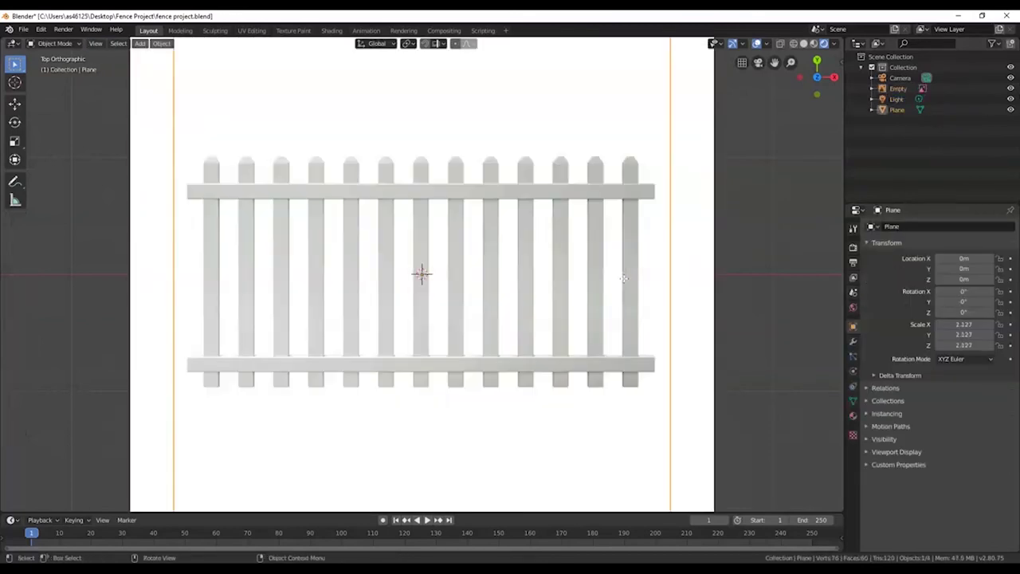
{"action": "left_click", "coordinate": [623, 278], "text": "ctrl"}
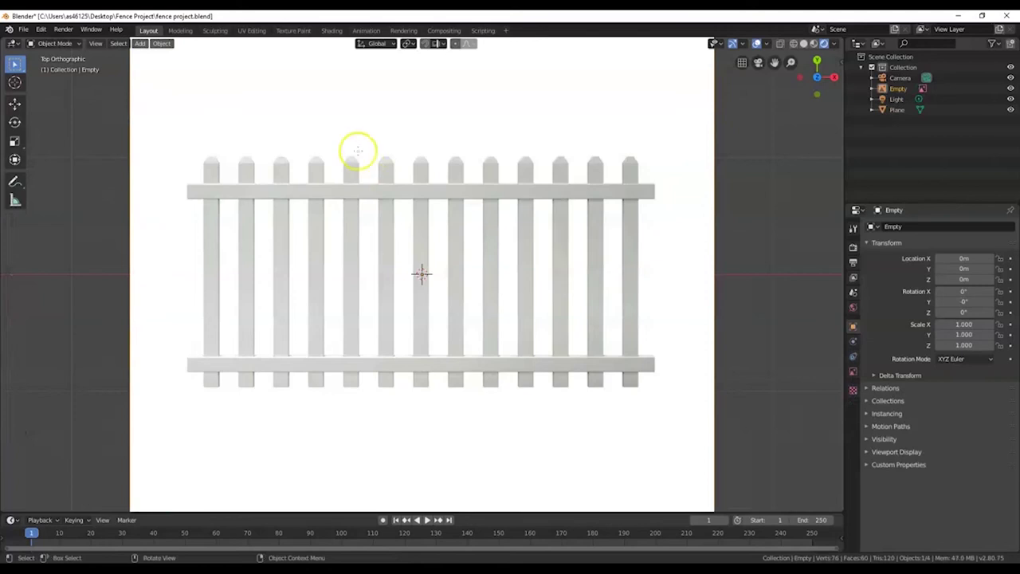
- Return to the UV Editing workspace and open the plane in Edit Mode
{"action": "left_click", "coordinate": [254, 30]}
{"action": "scroll", "coordinate": [762, 409], "scroll_direction": "down", "scroll_amount": 3}
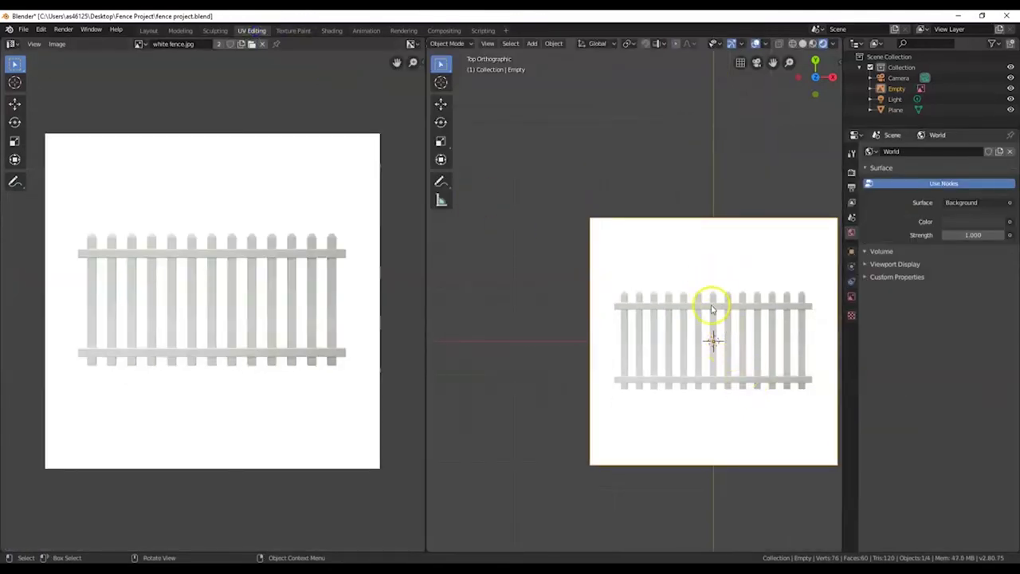
{"action": "left_click", "coordinate": [722, 316]}
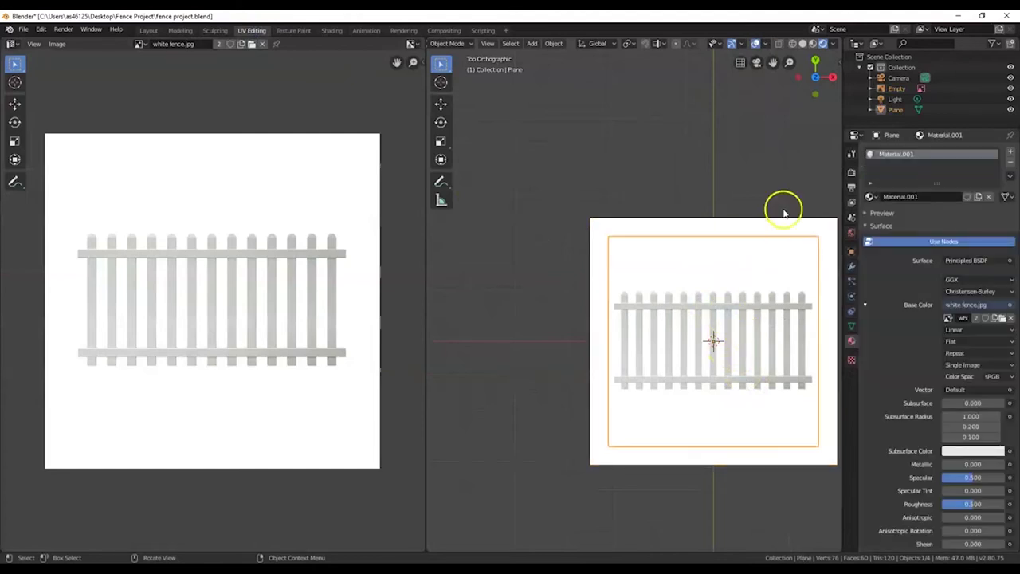
{"action": "left_click", "coordinate": [450, 44]}
{"action": "left_click", "coordinate": [455, 66]}
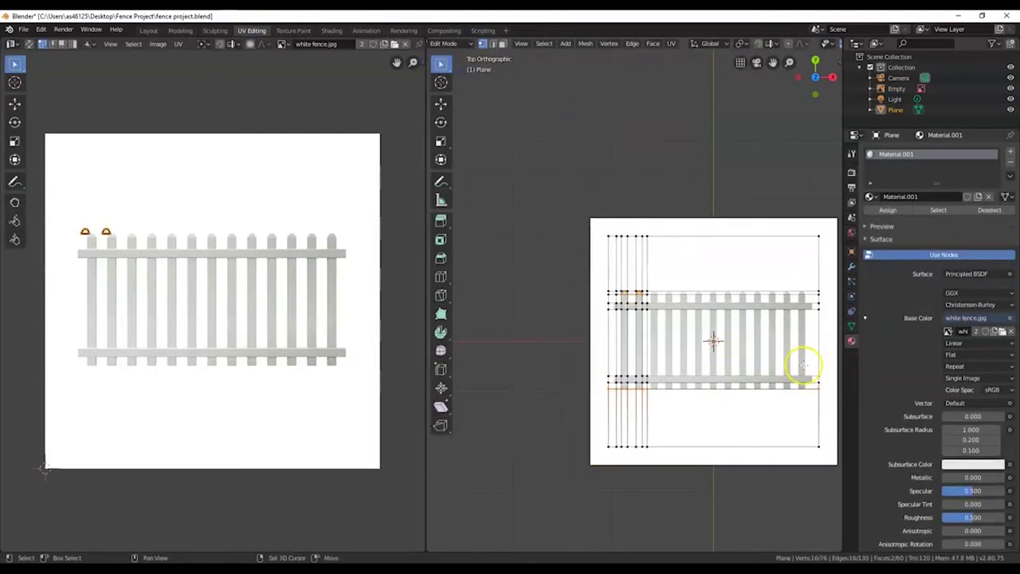
{"action": "middle_click_drag", "start_coordinate": [802, 364], "coordinate": [754, 321], "text": "shift"}
{"action": "scroll", "coordinate": [717, 326], "scroll_direction": "up", "scroll_amount": 2}
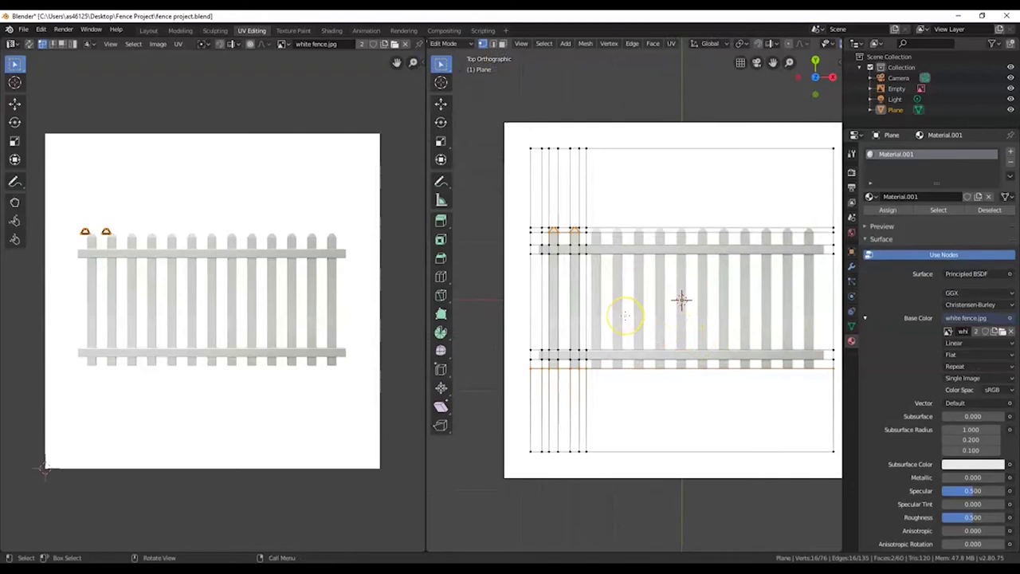
- Select the whole mesh and move its UV layout by about 0.019 in X and -0.007 in Y to line up with the first pickets
{"action": "key", "text": "a"}
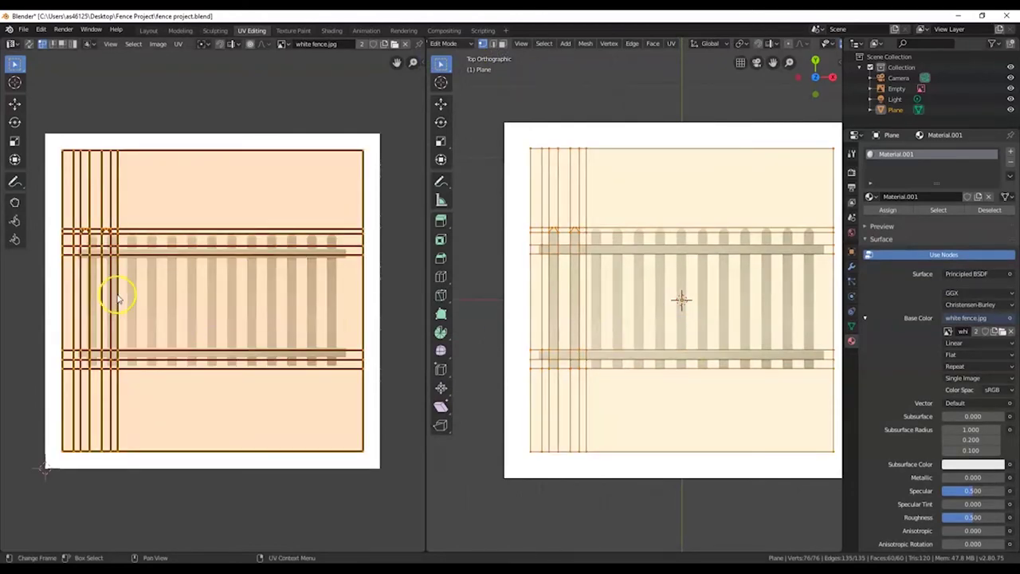
{"action": "middle_click_drag", "start_coordinate": [127, 298], "coordinate": [225, 308]}
{"action": "scroll", "coordinate": [226, 313], "scroll_direction": "up", "scroll_amount": 2}
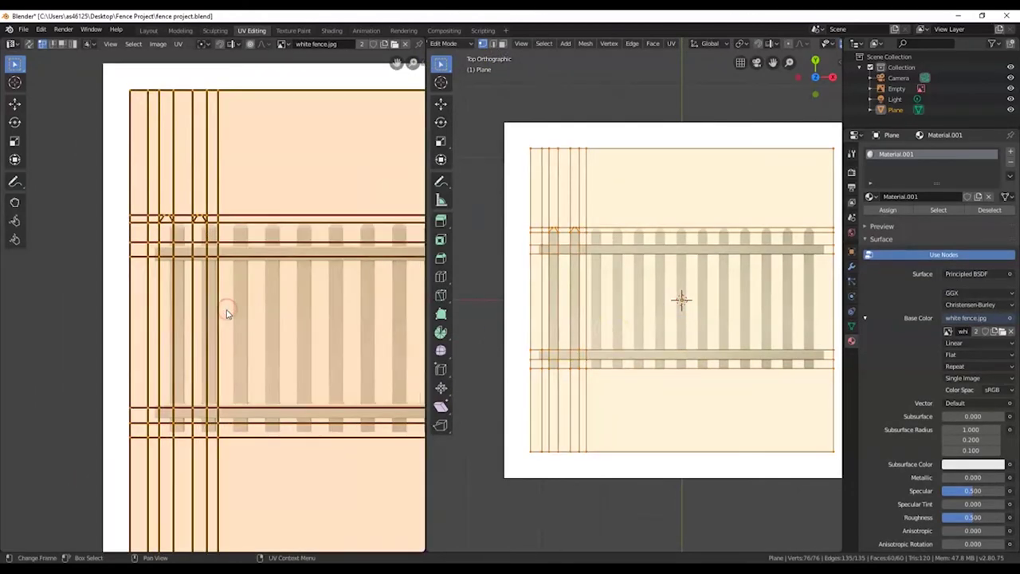
{"action": "key", "text": "g"}
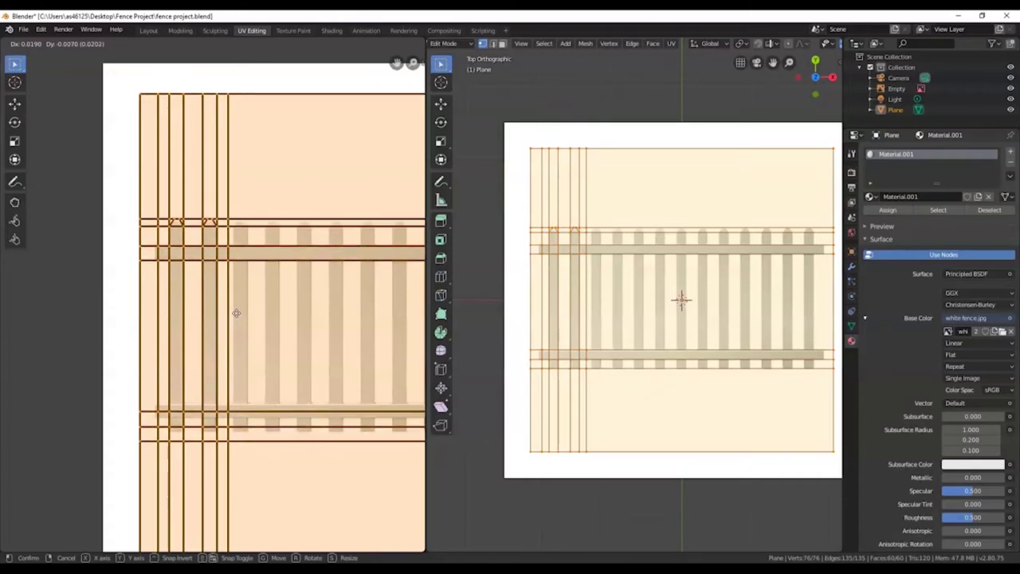
{"action": "left_click", "coordinate": [237, 314]}
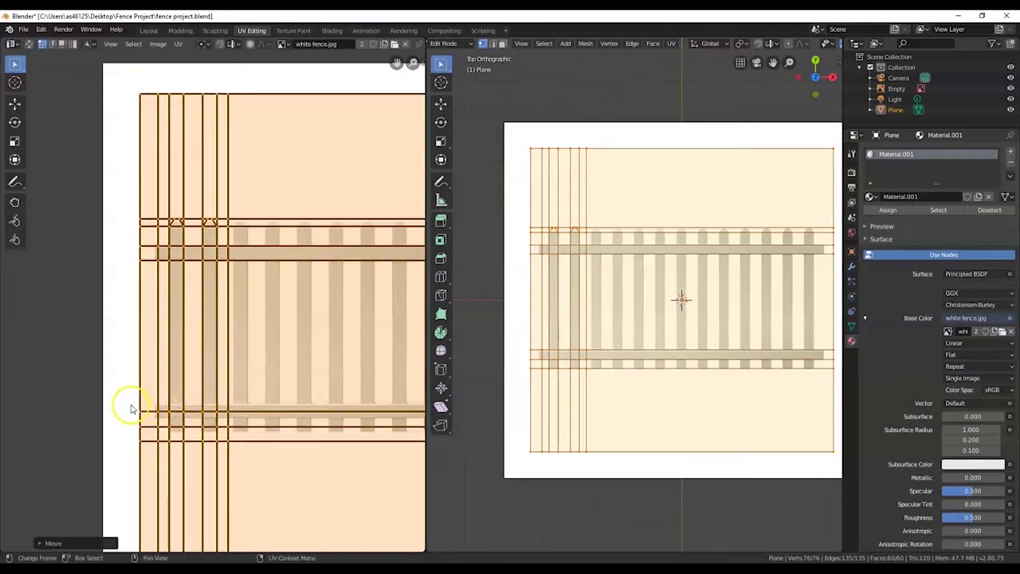
- Select the UV vertices around the lower rail at the first pickets and move them up about 0.02 along Y
{"action": "key", "text": "b"}
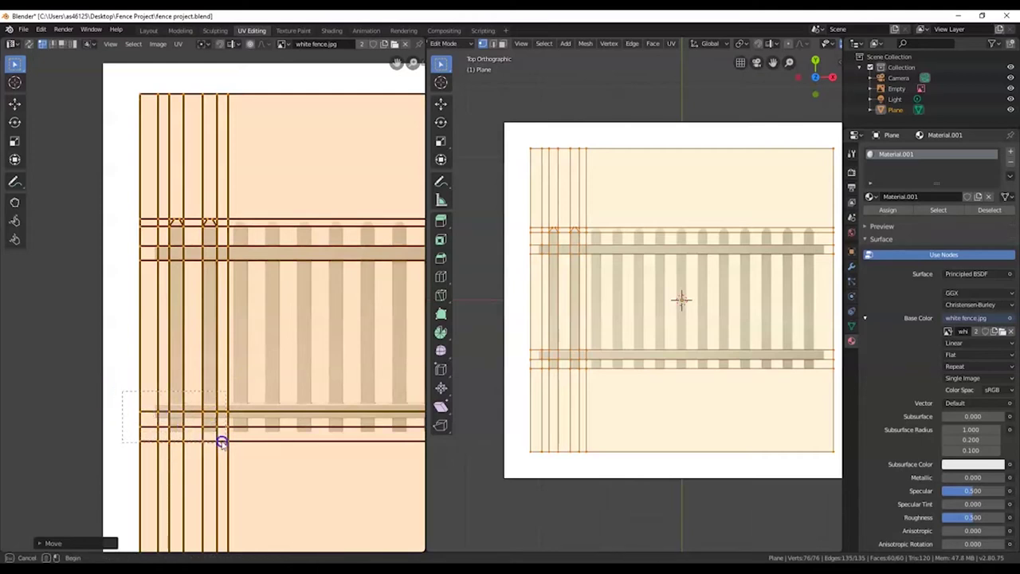
{"action": "left_click_drag", "start_coordinate": [259, 456], "coordinate": [258, 454]}
{"action": "key", "text": "g"}
{"action": "key", "text": "y"}
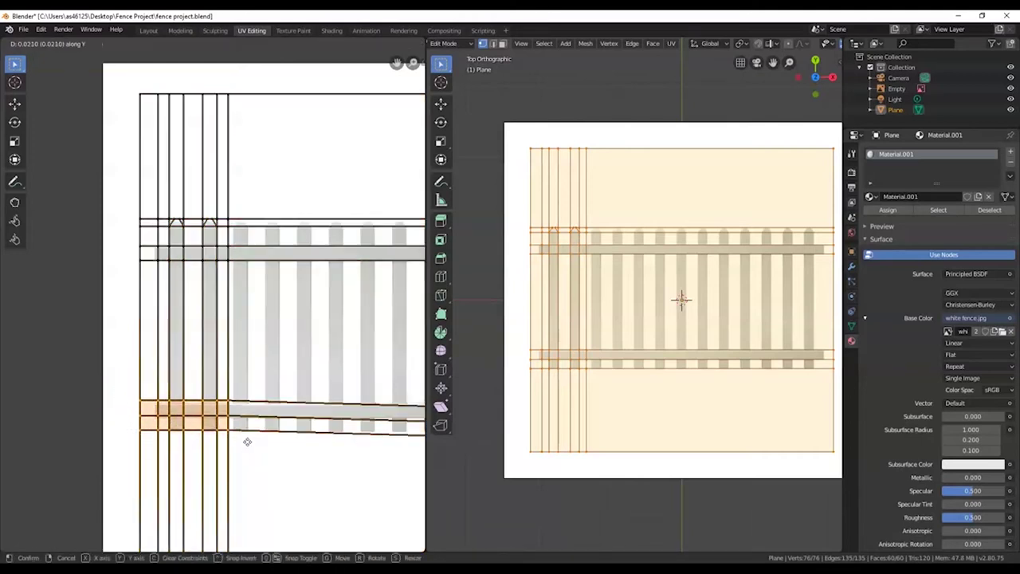
{"action": "left_click", "coordinate": [247, 443]}
- Select the UV vertices around the first two picket tips and move them slightly down along Y to match the image
{"action": "scroll", "coordinate": [164, 223], "scroll_direction": "up", "scroll_amount": 3}
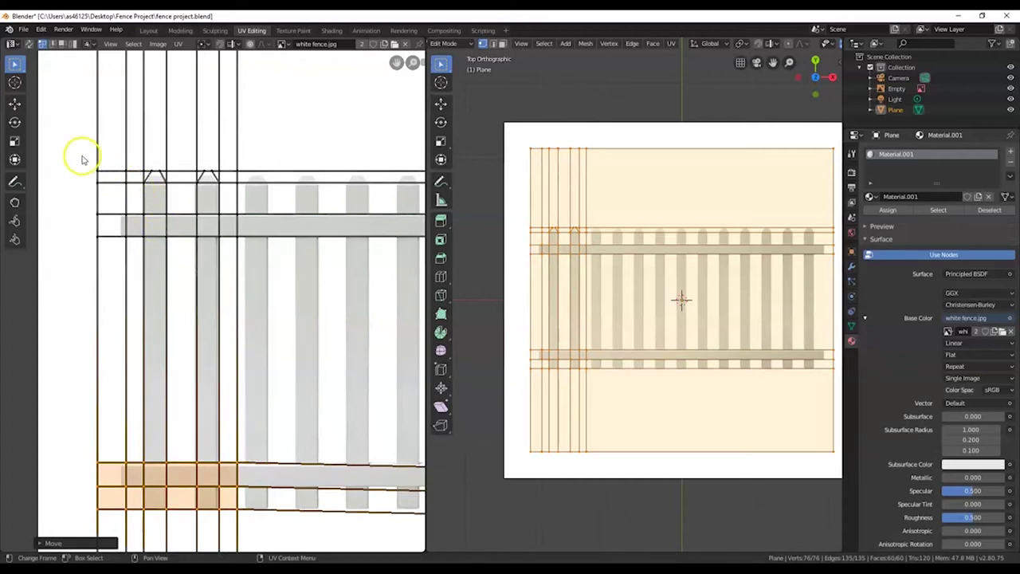
{"action": "left_click_drag", "start_coordinate": [94, 159], "coordinate": [252, 191]}
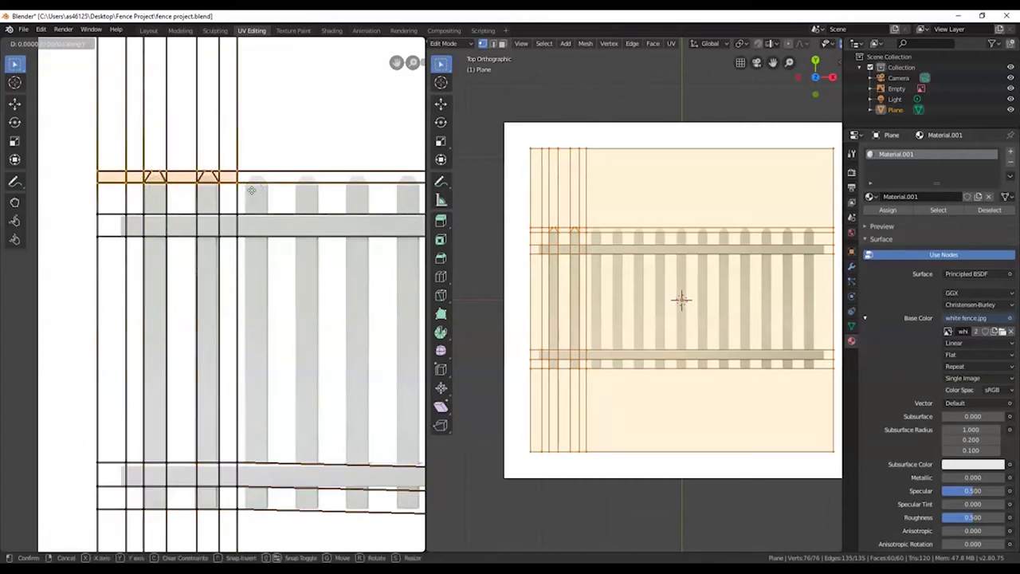
{"action": "key", "text": "g"}
{"action": "key", "text": "y"}
{"action": "left_click", "coordinate": [252, 194]}
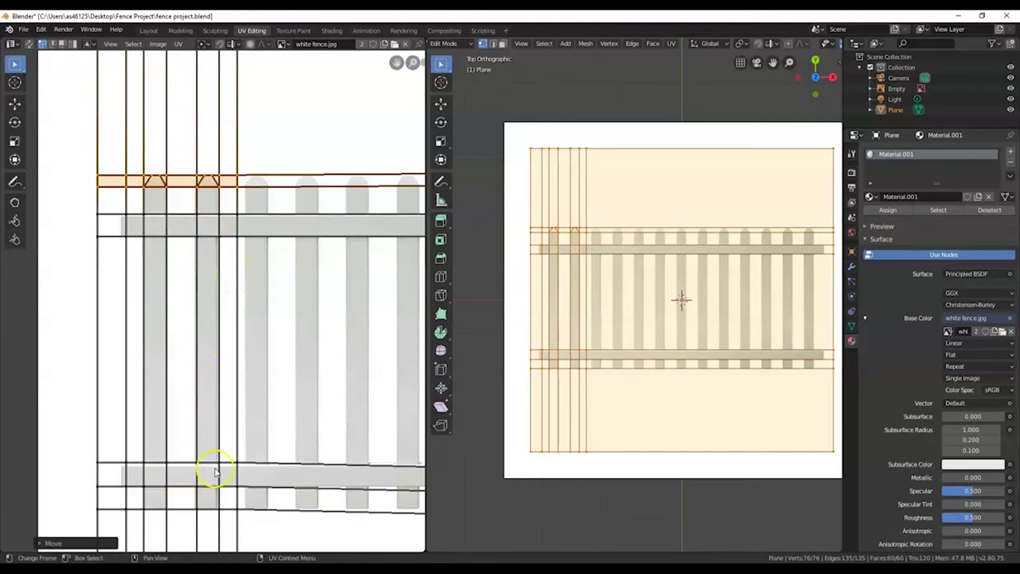
- Lower the UV vertices along the lower rail's upper edge slightly in Y to fit the rail in the image
{"action": "left_click_drag", "start_coordinate": [78, 452], "coordinate": [152, 462]}
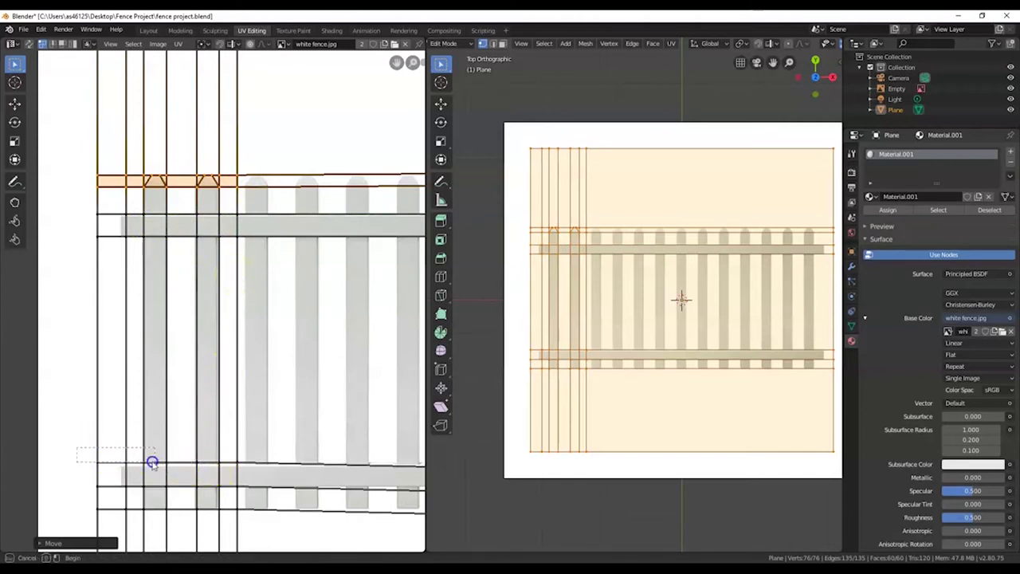
{"action": "left_click_drag", "start_coordinate": [249, 467], "coordinate": [250, 470]}
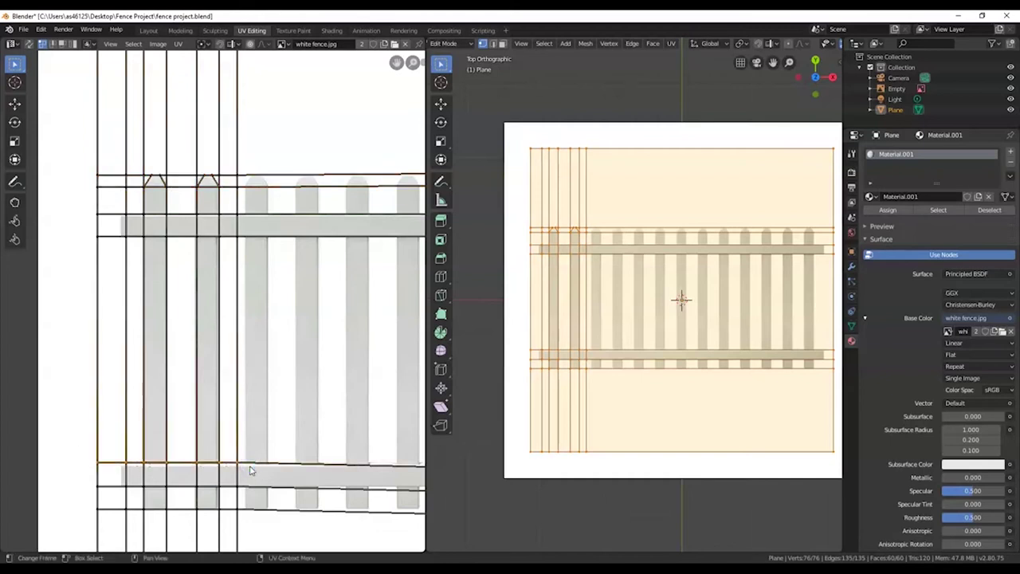
{"action": "key", "text": "g"}
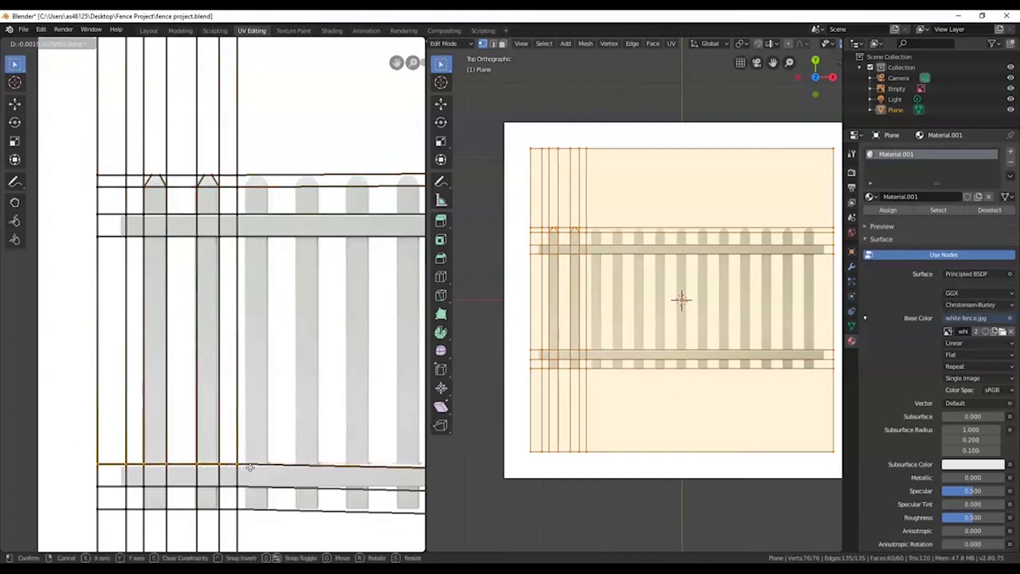
{"action": "left_click", "coordinate": [251, 470]}
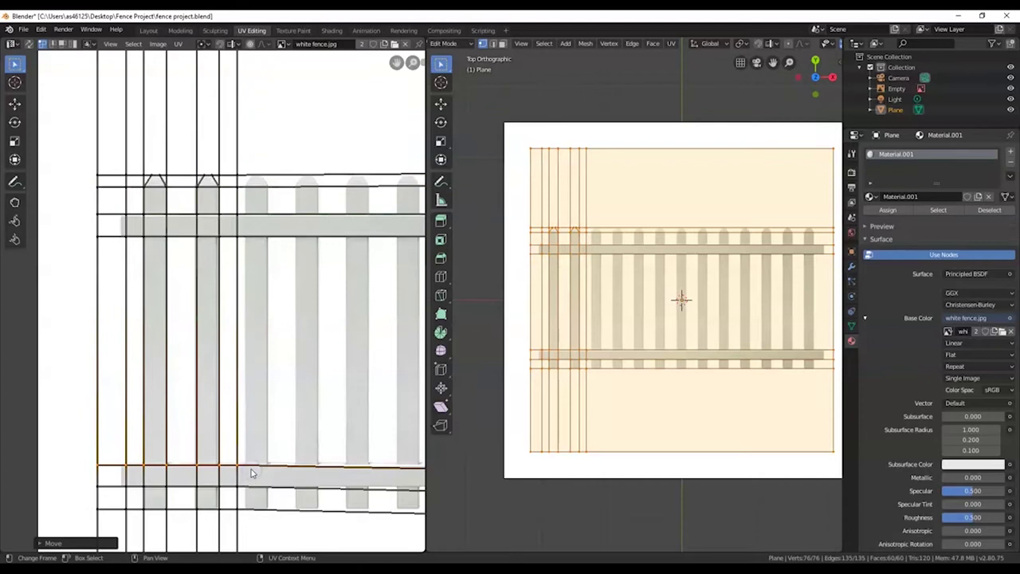
{"action": "left_click", "coordinate": [130, 468]}
{"action": "left_click_drag", "start_coordinate": [86, 445], "coordinate": [243, 473]}
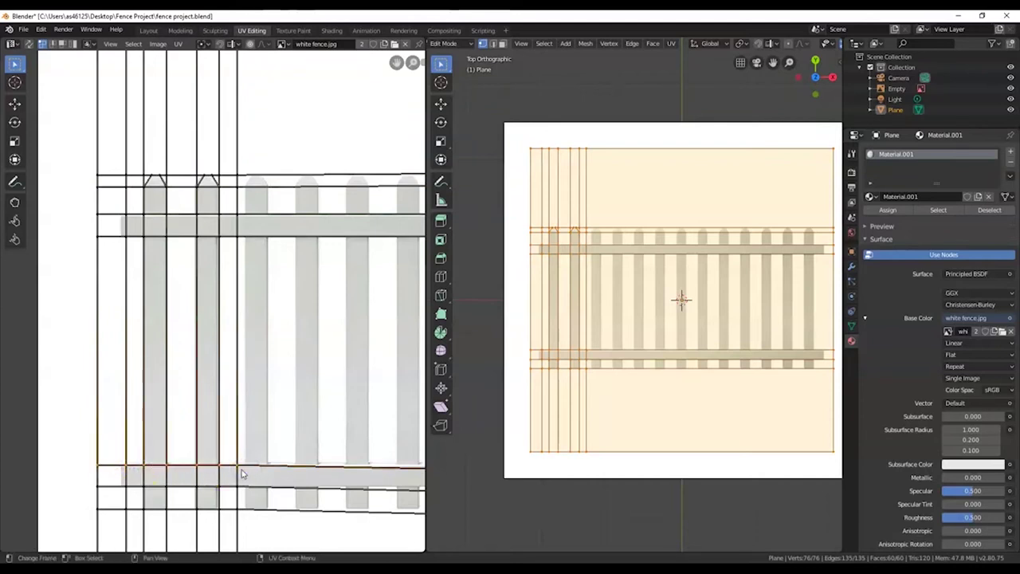
- Open the plane in Edit Mode in the Layout workspace and hide the Empty reference image
{"action": "left_click", "coordinate": [147, 32]}
{"action": "scroll", "coordinate": [326, 269], "scroll_direction": "down", "scroll_amount": 3}
{"action": "key", "text": "Tab"}
{"action": "middle_click_drag", "start_coordinate": [326, 271], "coordinate": [355, 302]}
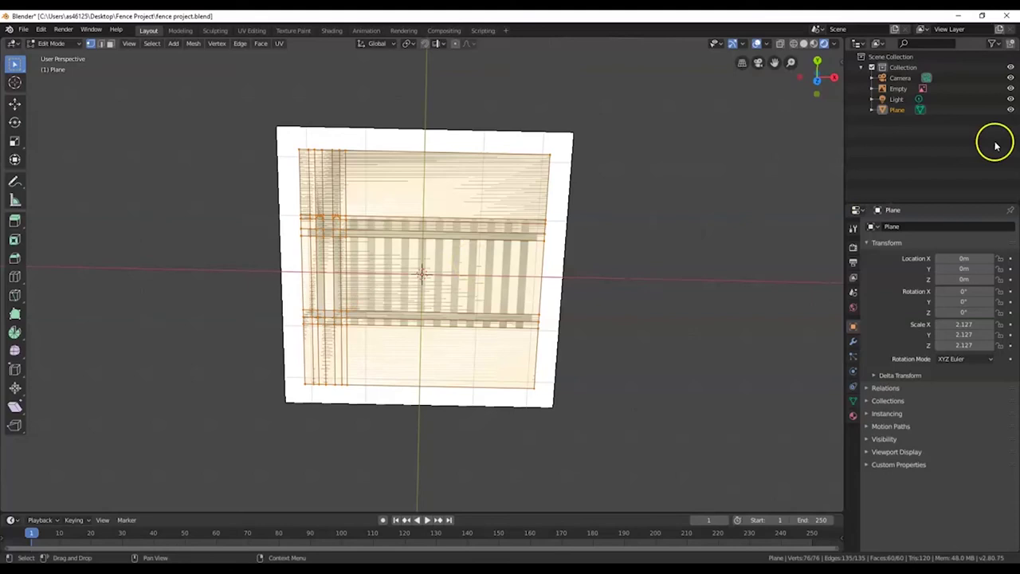
{"action": "left_click", "coordinate": [1012, 89]}
{"action": "middle_click_drag", "start_coordinate": [517, 353], "coordinate": [533, 340]}
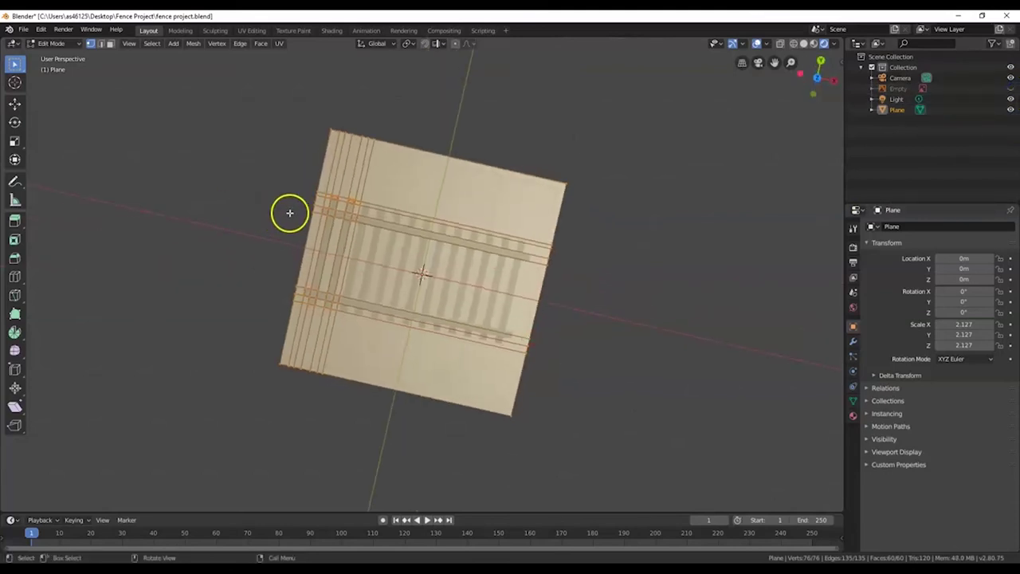
{"action": "key", "text": "KP_7"}
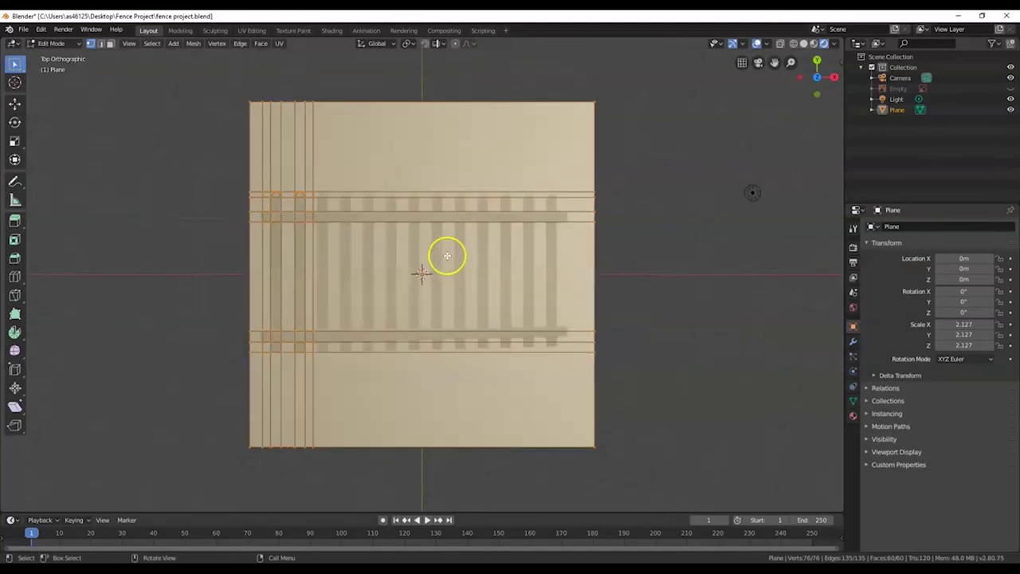
- Select all faces of the first two pickets and the upper and lower rail sections crossing them in face mode
{"action": "left_click", "coordinate": [110, 43]}
{"action": "scroll", "coordinate": [234, 190], "scroll_direction": "up", "scroll_amount": 2}
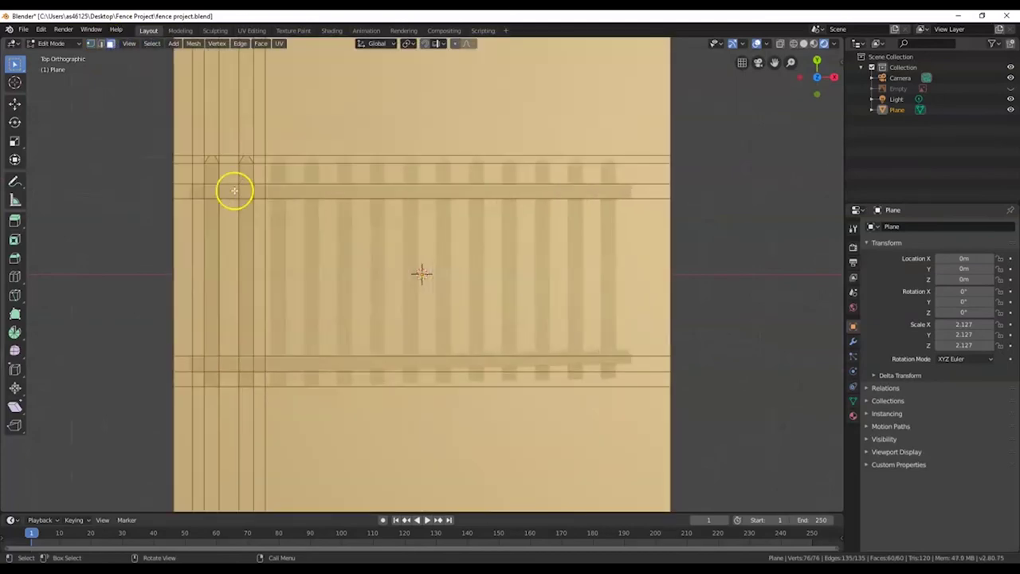
{"action": "left_click", "coordinate": [207, 175]}
{"action": "left_click", "coordinate": [210, 164], "text": "shift"}
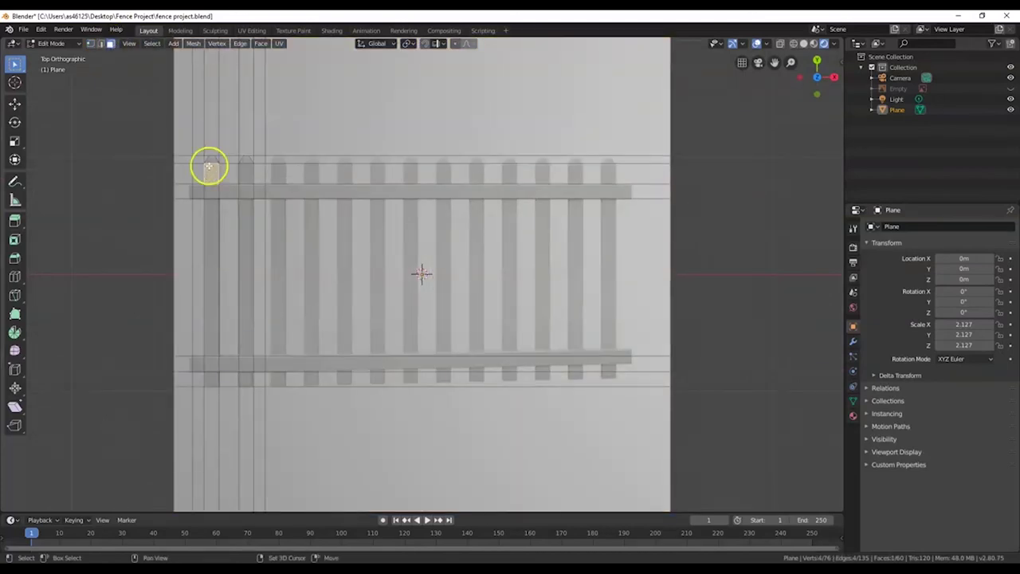
{"action": "left_click", "coordinate": [244, 162], "text": "shift"}
{"action": "left_click", "coordinate": [249, 191], "text": "shift"}
{"action": "key", "text": "c"}
{"action": "scroll", "coordinate": [235, 186], "scroll_direction": "up", "scroll_amount": 3}
{"action": "mouse_move", "coordinate": [235, 188]}
{"action": "left_mouse_down"}
{"action": "mouse_move", "coordinate": [201, 190]}
{"action": "mouse_move", "coordinate": [239, 173]}
{"action": "mouse_move", "coordinate": [249, 364]}
{"action": "mouse_move", "coordinate": [260, 364]}
{"action": "left_mouse_up"}
{"action": "right_click", "coordinate": [259, 363]}
{"action": "left_click", "coordinate": [246, 379], "text": "shift"}
{"action": "left_click", "coordinate": [231, 364], "text": "shift"}
{"action": "left_click", "coordinate": [199, 362], "text": "shift"}
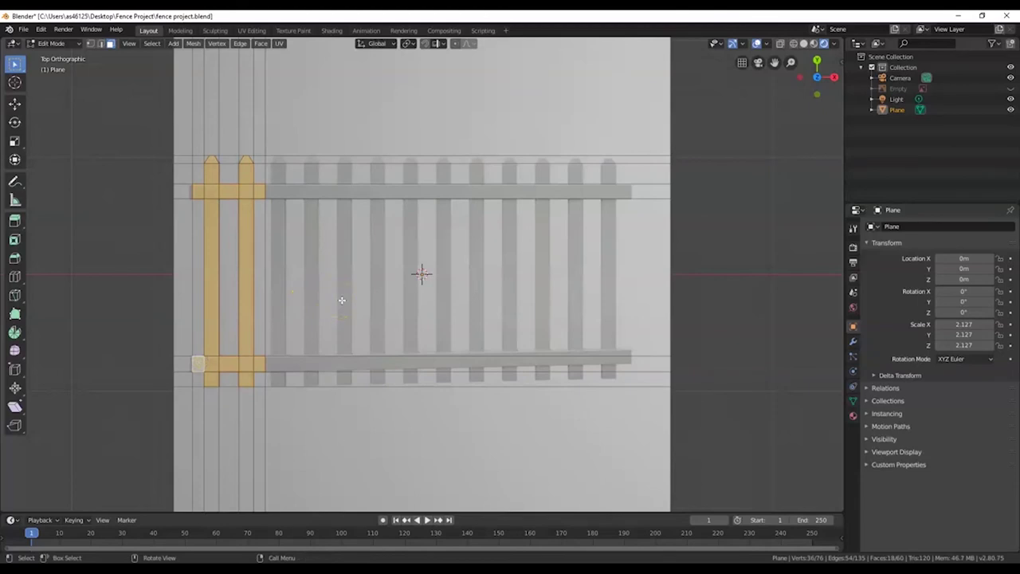
- Extrude the selected picket and rail faces about 0.35 m up from the plane
{"action": "key", "text": "KP_3"}
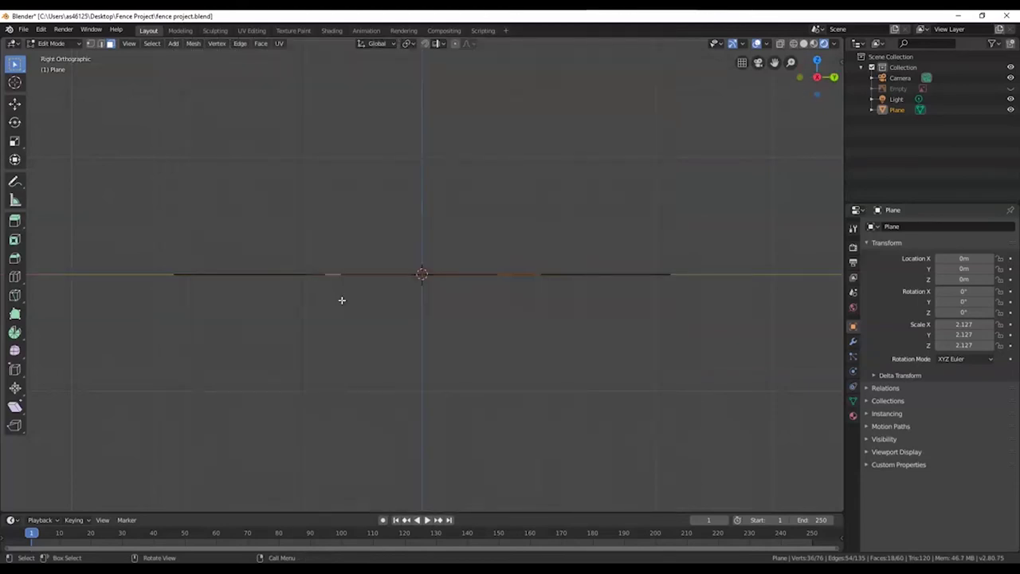
{"action": "key", "text": "e"}
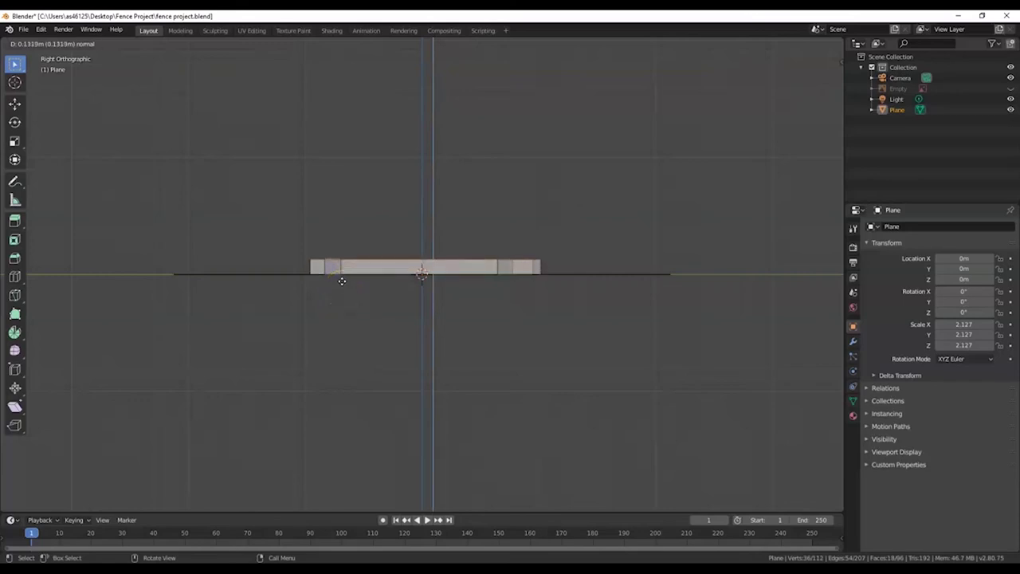
{"action": "left_click", "coordinate": [342, 258]}
{"action": "middle_click_drag", "start_coordinate": [342, 258], "coordinate": [371, 312]}
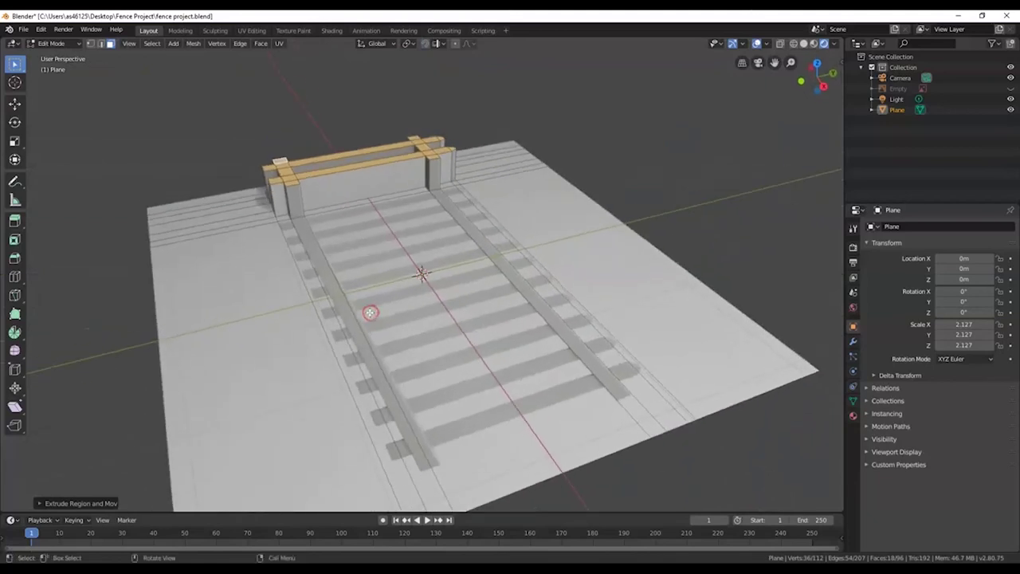
{"action": "middle_click_drag", "start_coordinate": [317, 335], "coordinate": [407, 379]}
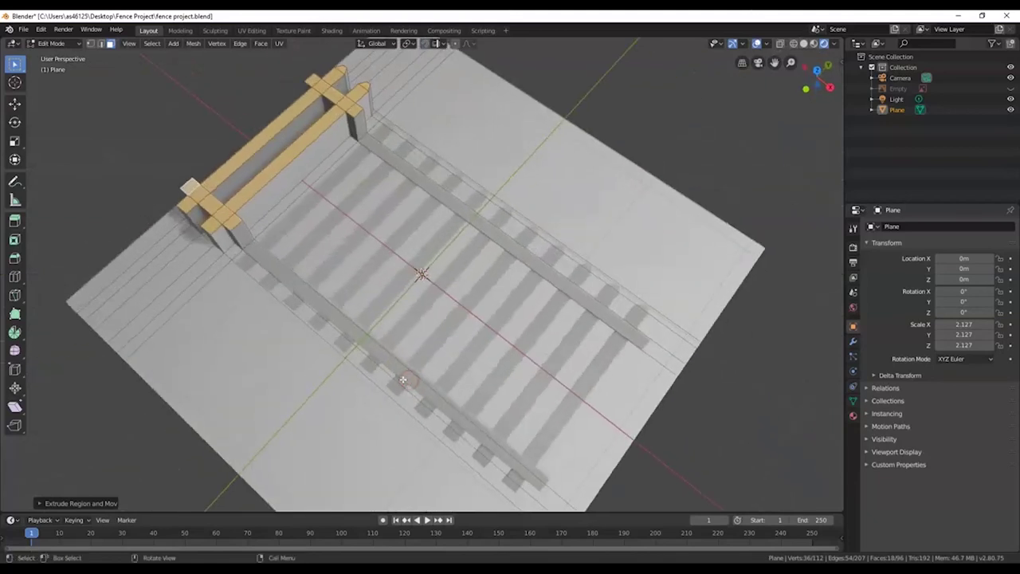
{"action": "middle_click_drag", "start_coordinate": [297, 218], "coordinate": [371, 222]}
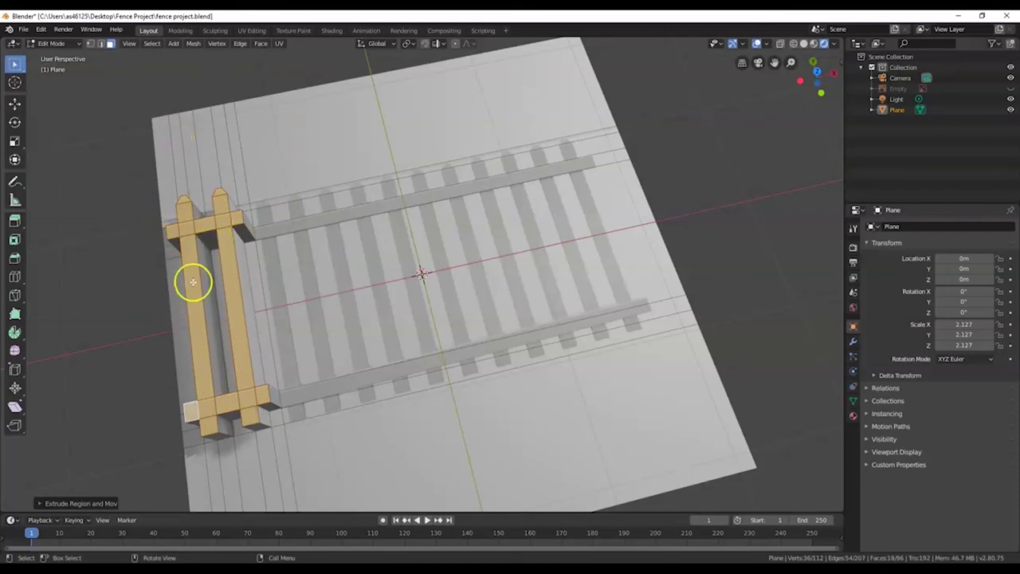
- Invert the face selection and delete all faces outside the raised picket and rail faces
{"action": "left_click", "coordinate": [152, 44]}
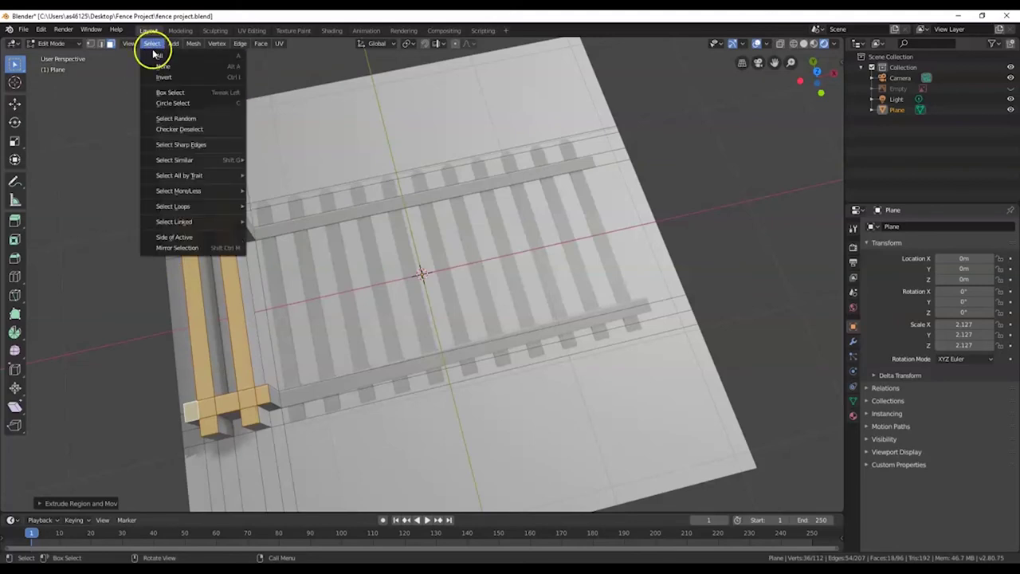
{"action": "left_click", "coordinate": [231, 77]}
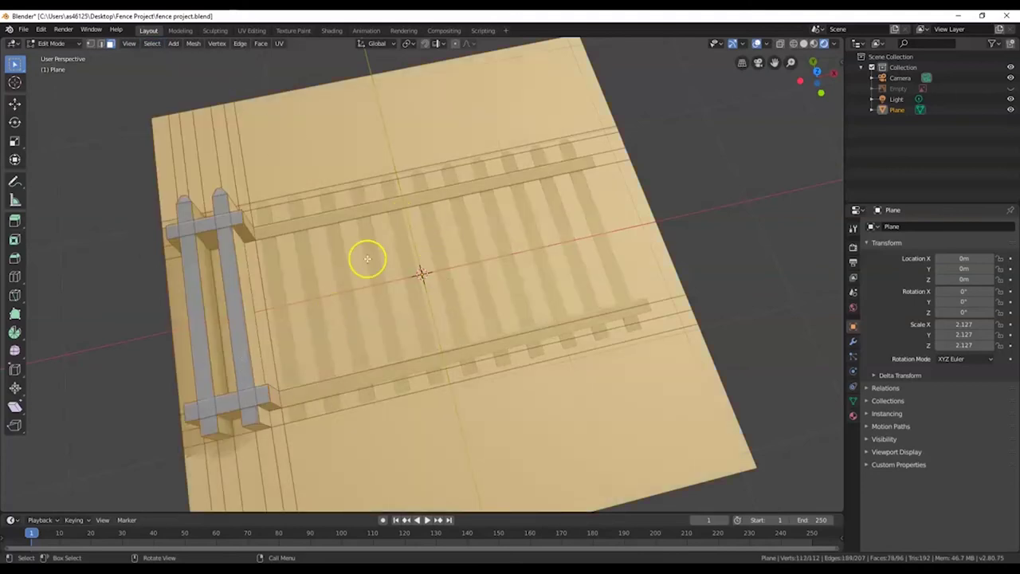
{"action": "key", "text": "x"}
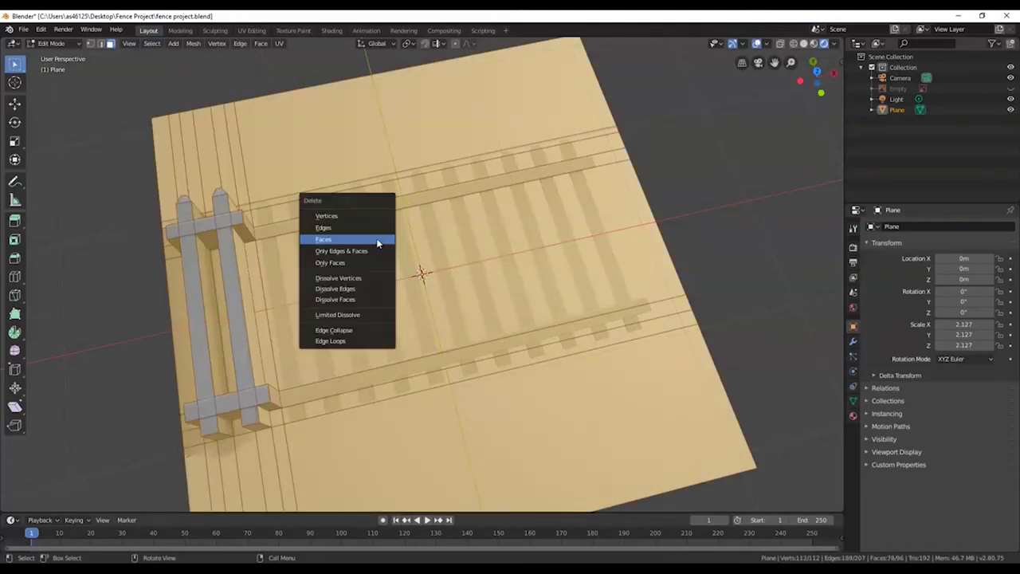
{"action": "left_click", "coordinate": [327, 240]}
{"action": "middle_click_drag", "start_coordinate": [327, 241], "coordinate": [318, 316]}
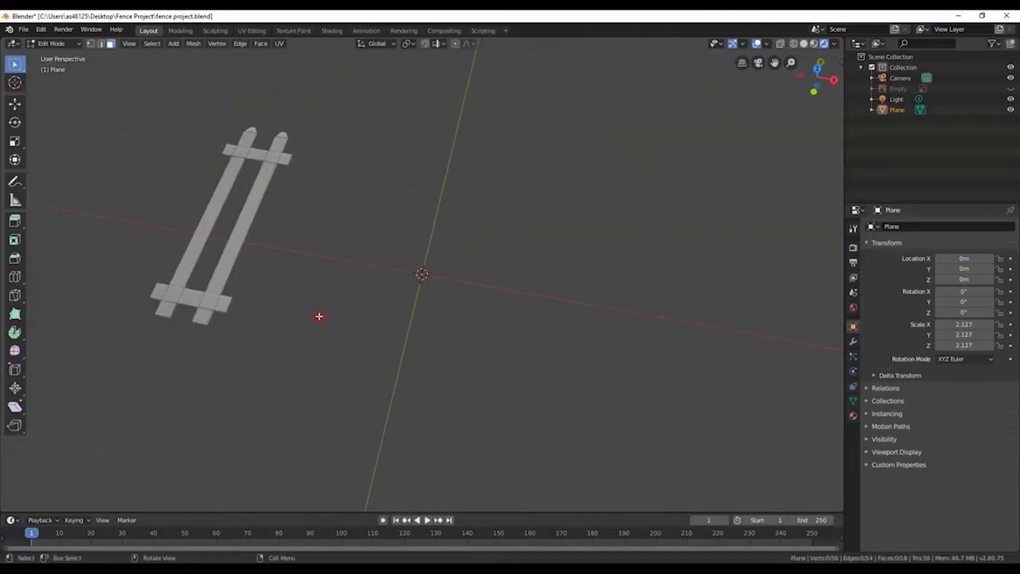
- Select the entire remaining fence section and extrude it about -0.023 m along its normal to give it thickness
{"action": "key", "text": "a"}
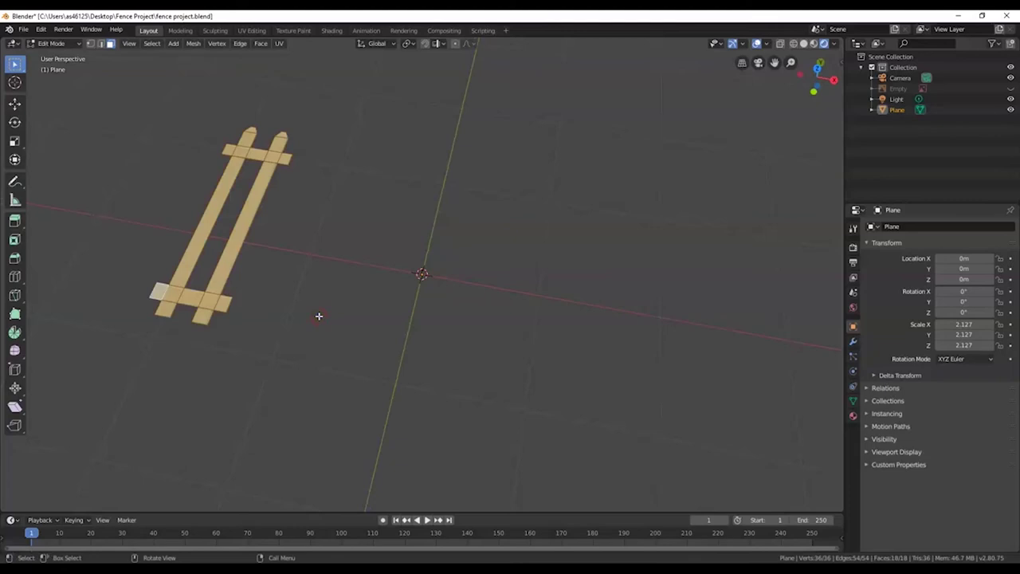
{"action": "key", "text": "KP_1"}
{"action": "key", "text": "KP_3"}
{"action": "key", "text": "KP_1"}
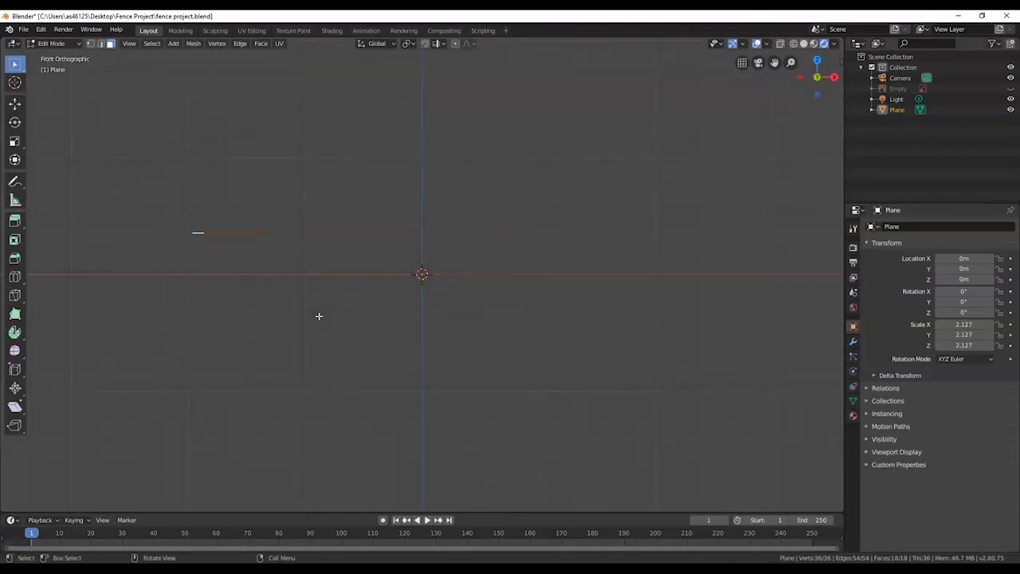
{"action": "scroll", "coordinate": [375, 312], "scroll_direction": "up", "scroll_amount": 1}
{"action": "key", "text": "e"}
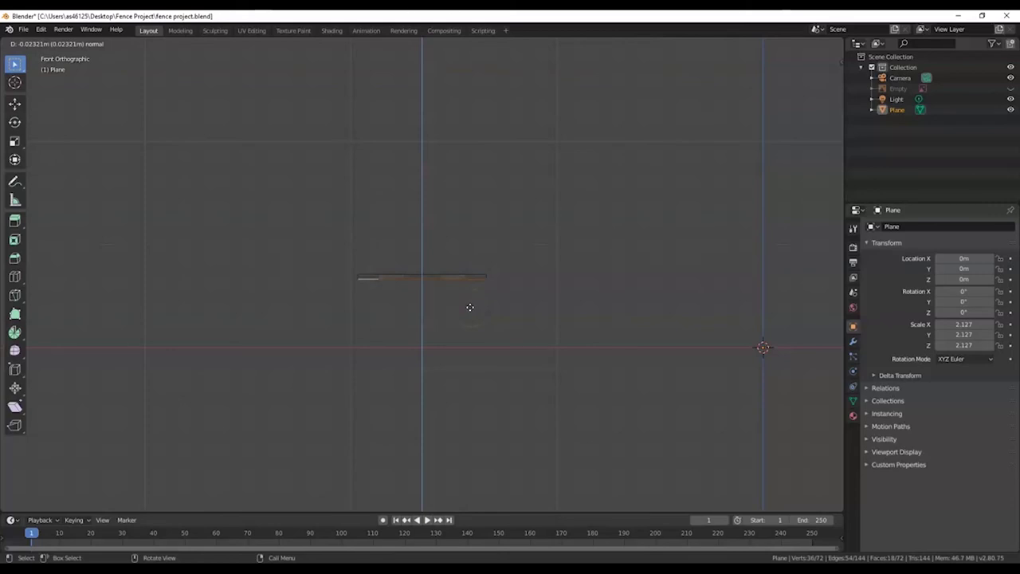
{"action": "left_click", "coordinate": [469, 308]}
{"action": "middle_click_drag", "start_coordinate": [469, 308], "coordinate": [422, 409]}
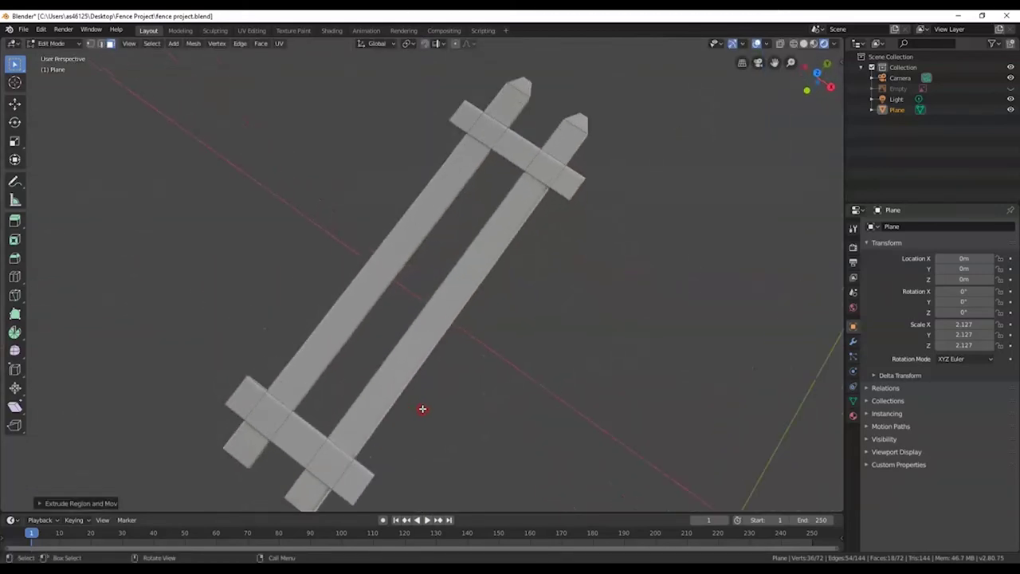
- Switch to Object Mode and set the fence section's origin to Center of Mass (Surface)
{"action": "scroll", "coordinate": [423, 409], "scroll_direction": "down", "scroll_amount": 6}
{"action": "key", "text": "Tab"}
{"action": "key", "text": "KP_7"}
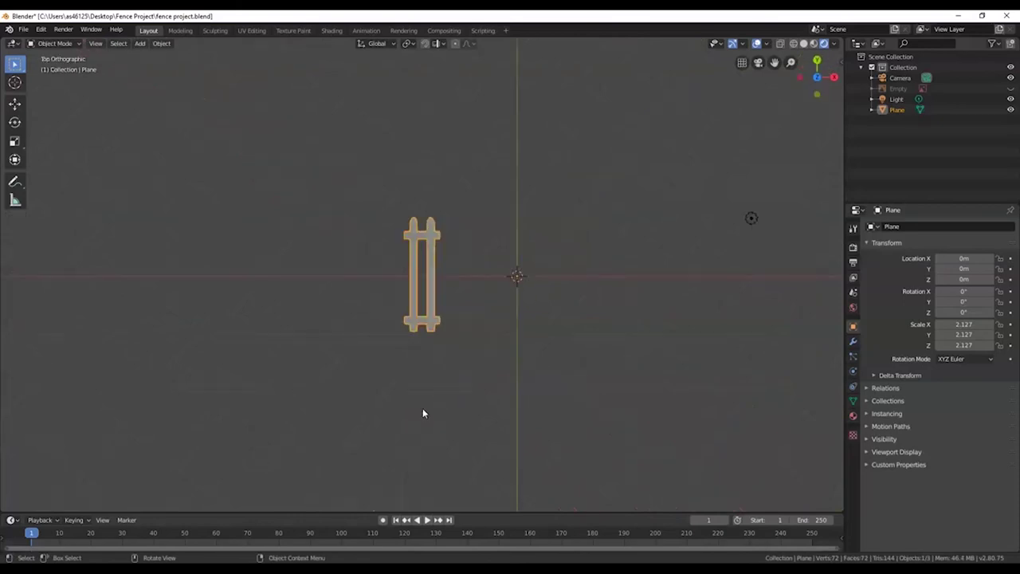
{"action": "scroll", "coordinate": [422, 413], "scroll_direction": "up", "scroll_amount": 5}
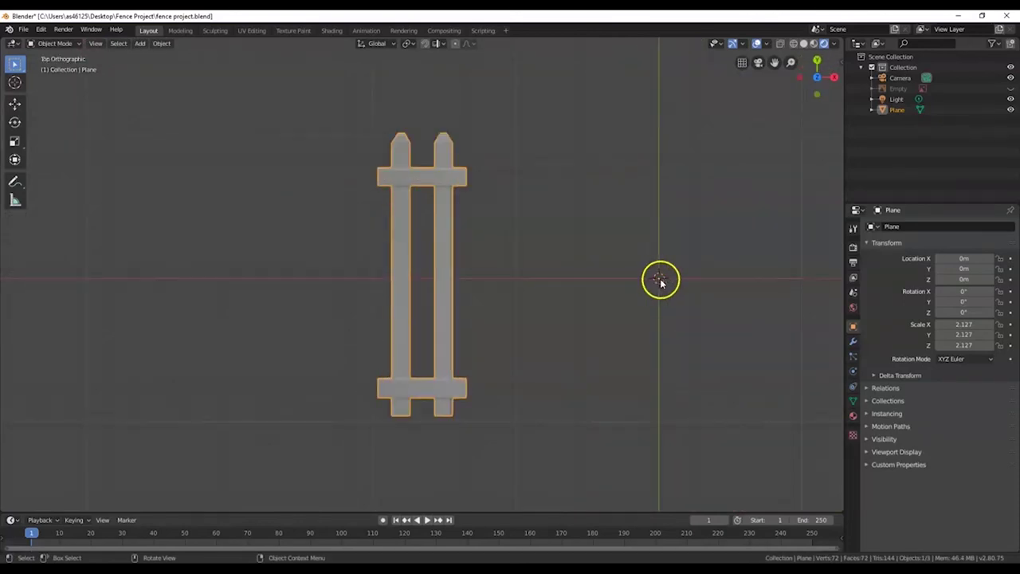
{"action": "right_click", "coordinate": [443, 173]}
{"action": "mouse_move", "coordinate": [443, 173]}
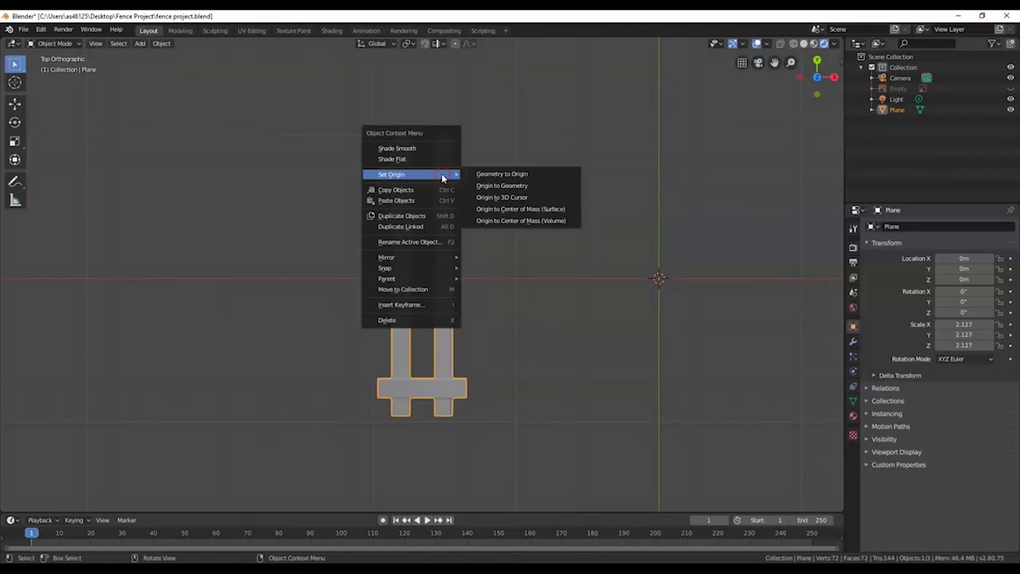
{"action": "left_click", "coordinate": [505, 209]}
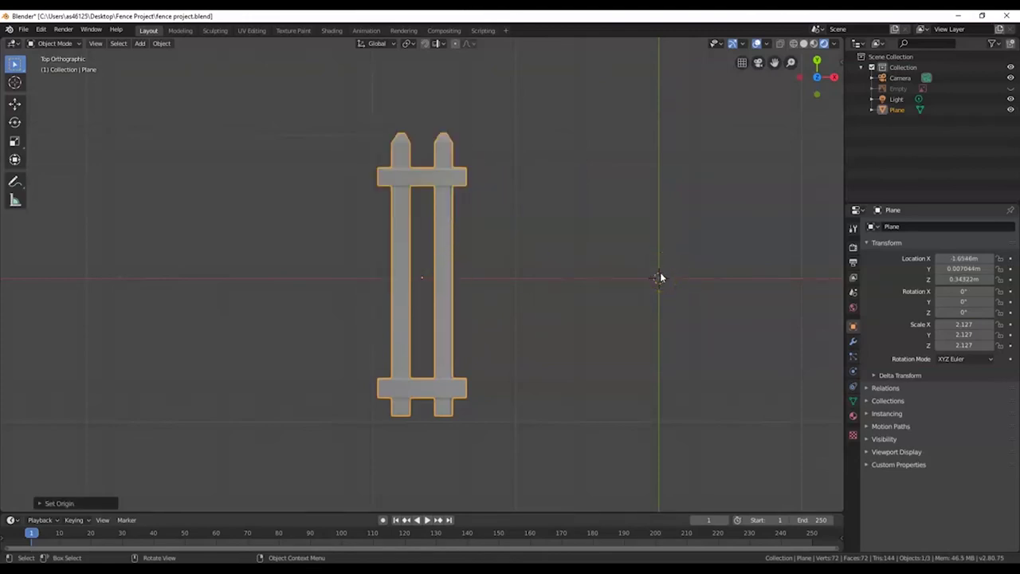
- Show the object's transform values and reset the fence section's location to 0 m on X, Y and Z
{"action": "key", "text": "n"}
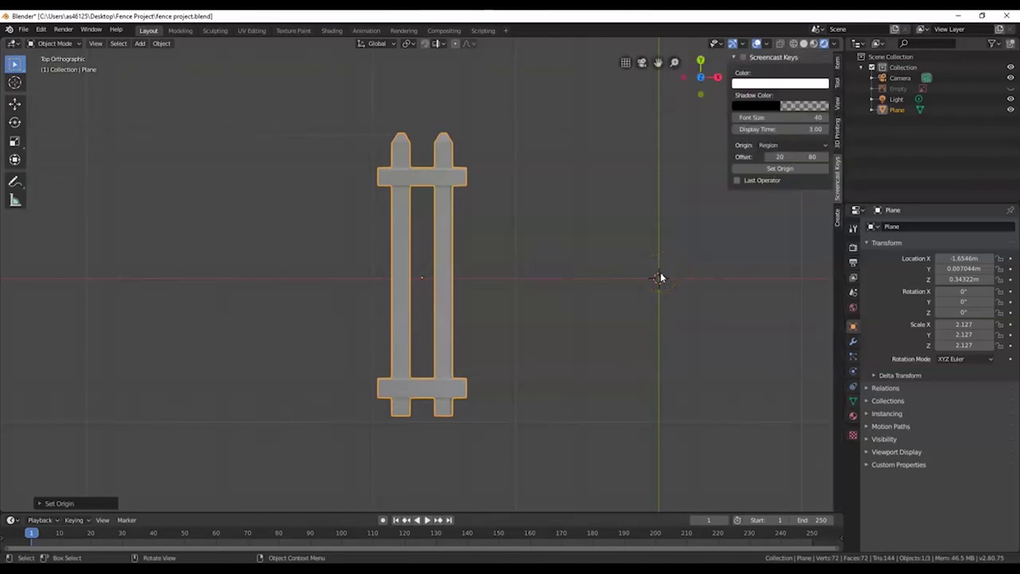
{"action": "left_click", "coordinate": [837, 62]}
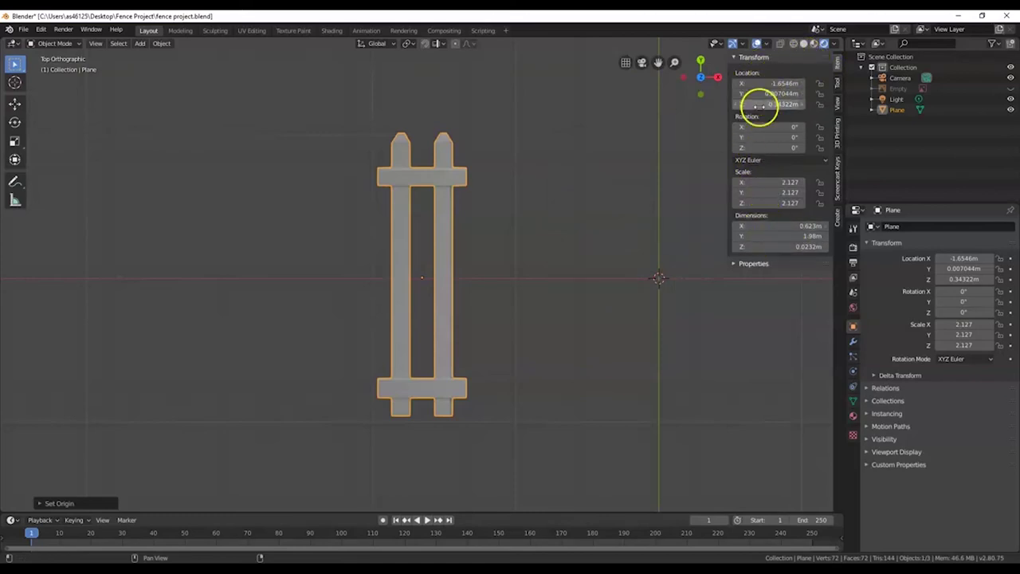
{"action": "left_click", "coordinate": [768, 83]}
{"action": "type", "text": "0"}
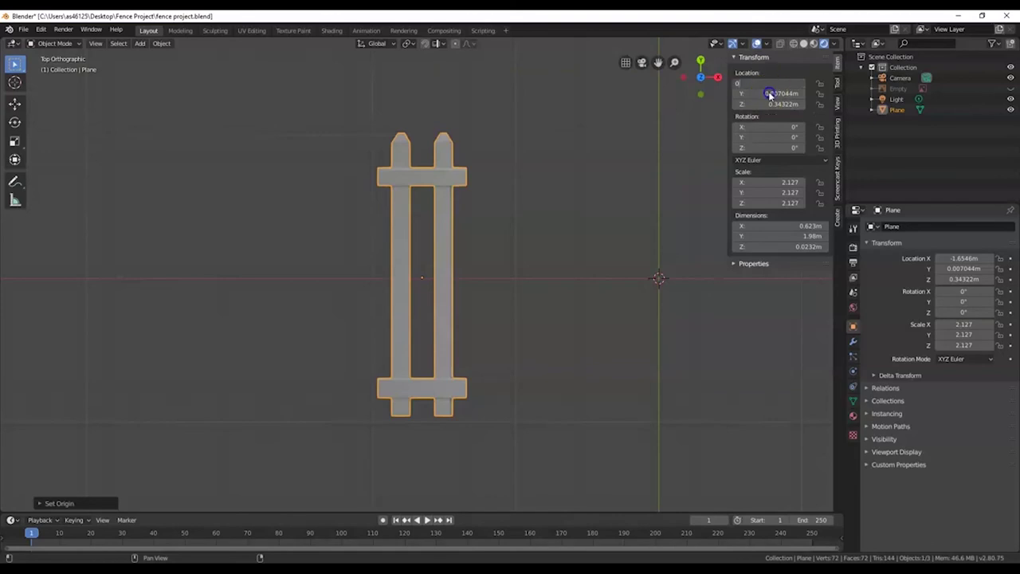
{"action": "key", "text": "Return"}
{"action": "key", "text": "KP_0"}
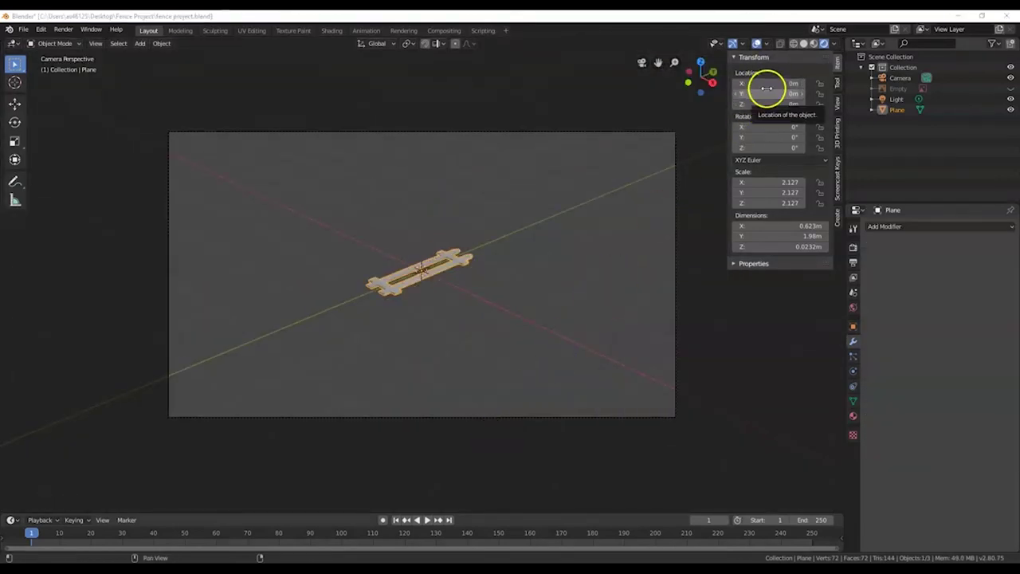
{"action": "left_click_drag", "start_coordinate": [731, 94], "coordinate": [762, 86]}
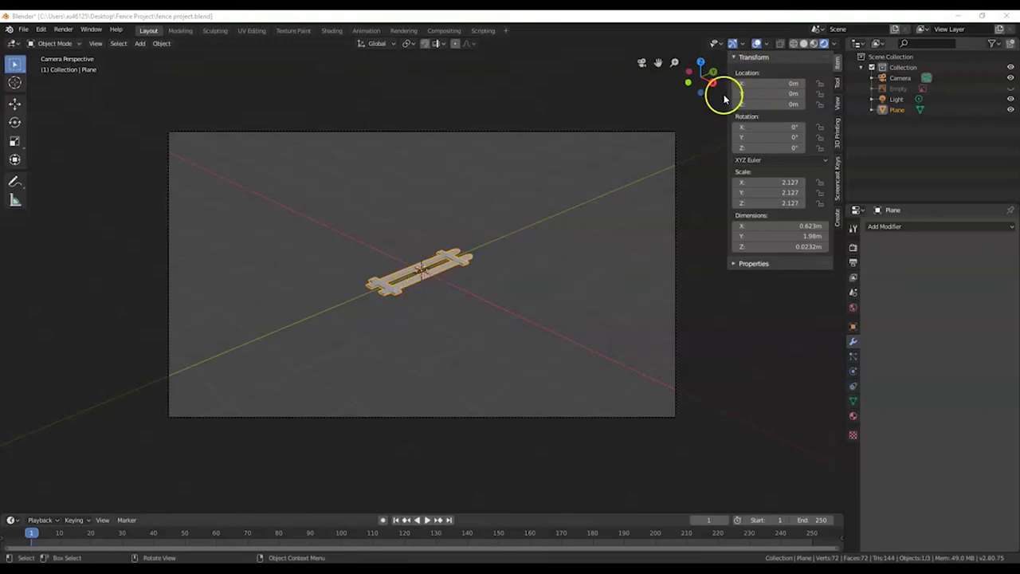
{"action": "right_click", "coordinate": [759, 93]}
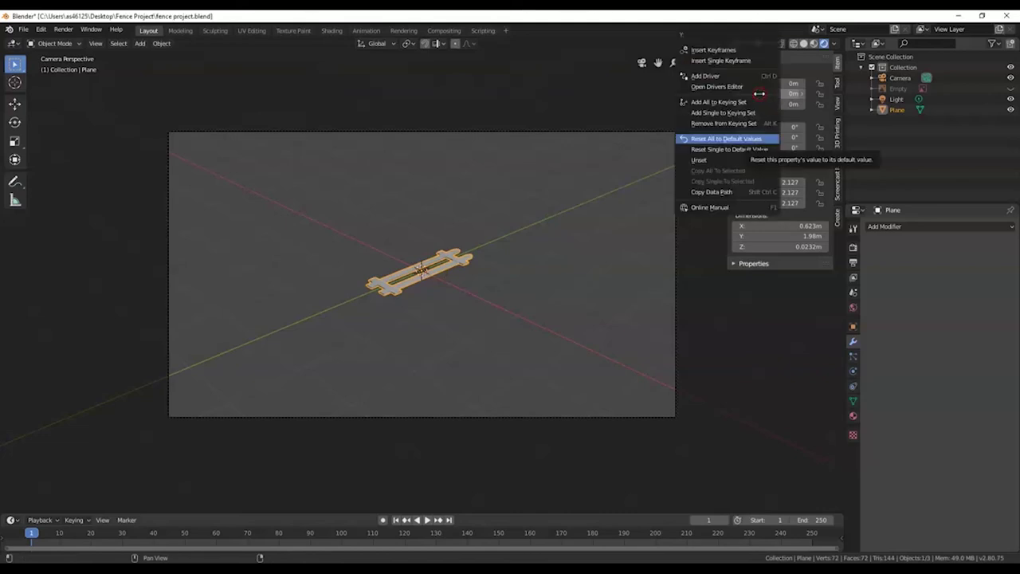
{"action": "left_click", "coordinate": [728, 139]}
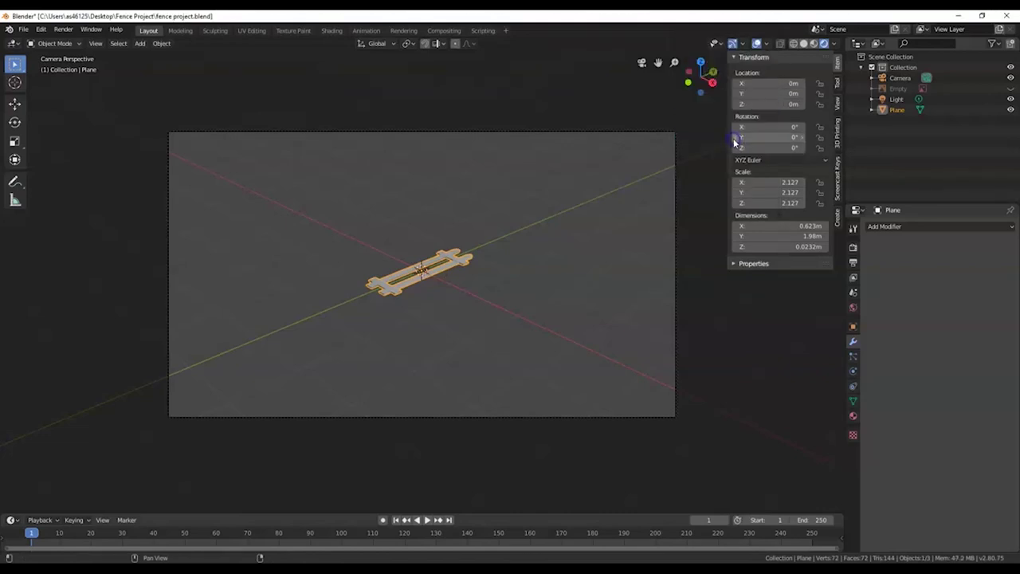
- Stand the fence section upright by rotating it 90° about the global X axis
{"action": "middle_click_drag", "start_coordinate": [392, 255], "coordinate": [442, 272]}
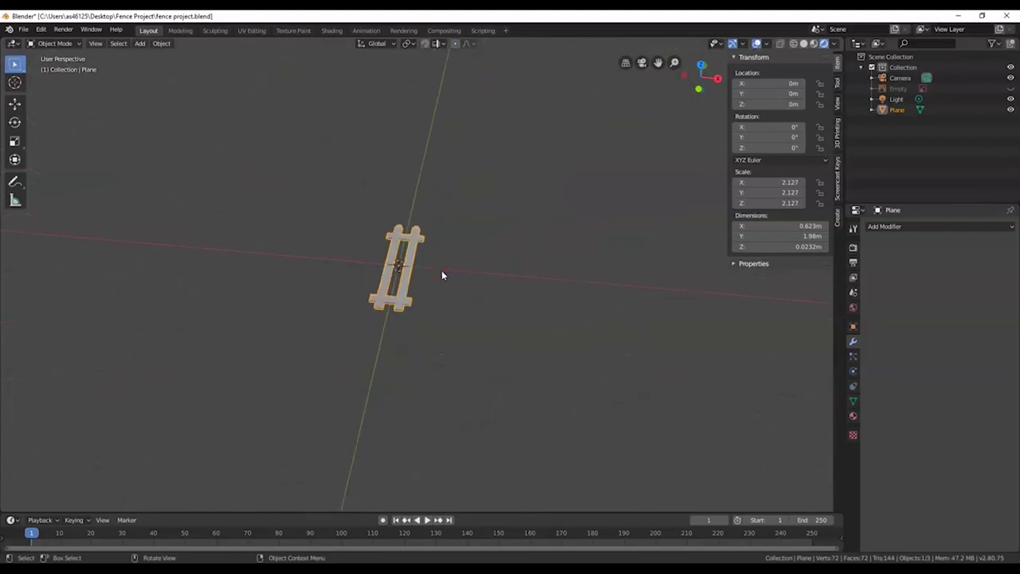
{"action": "key", "text": "r"}
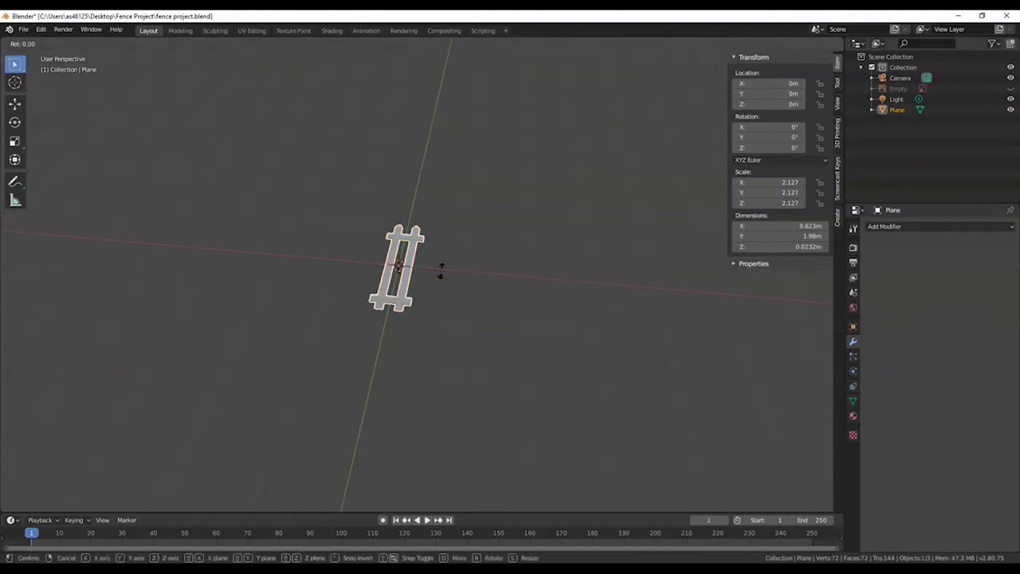
{"action": "type", "text": "x90"}
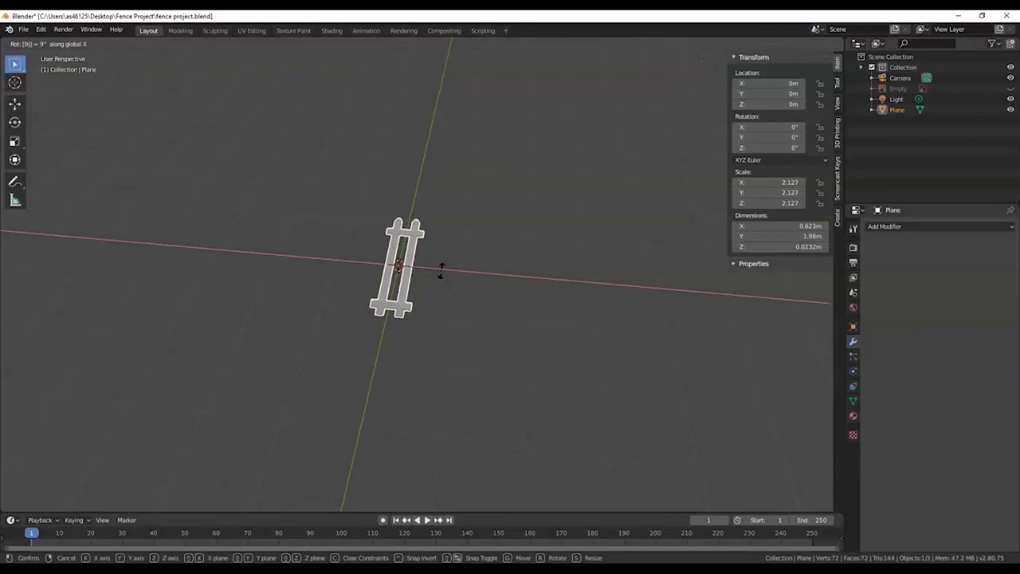
{"action": "key", "text": "Return"}
{"action": "middle_click_drag", "start_coordinate": [445, 316], "coordinate": [438, 274]}
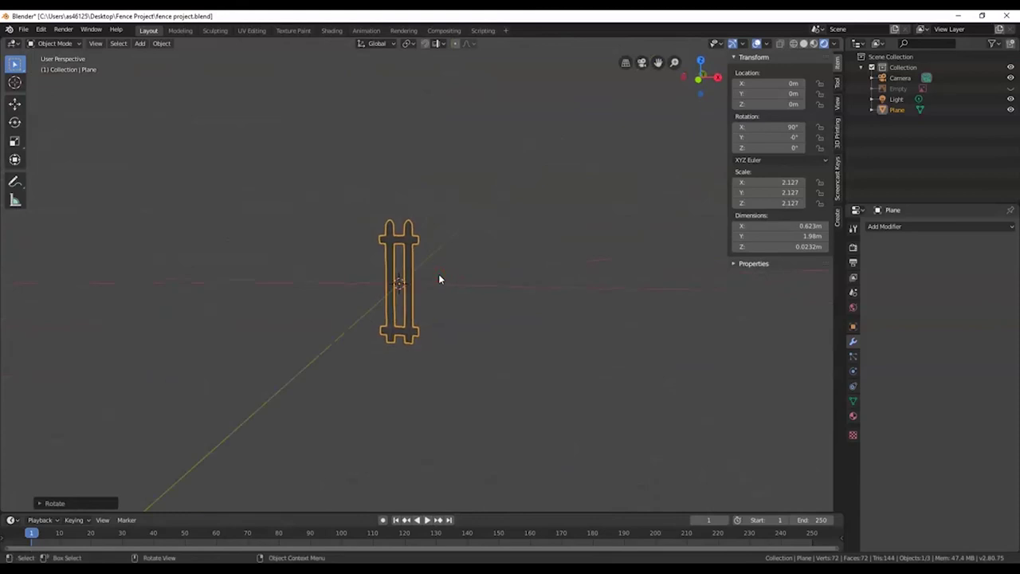
{"action": "key", "text": "KP_0"}
{"action": "scroll", "coordinate": [438, 273], "scroll_direction": "up", "scroll_amount": 3}
{"action": "scroll", "coordinate": [439, 278], "scroll_direction": "down", "scroll_amount": 3}
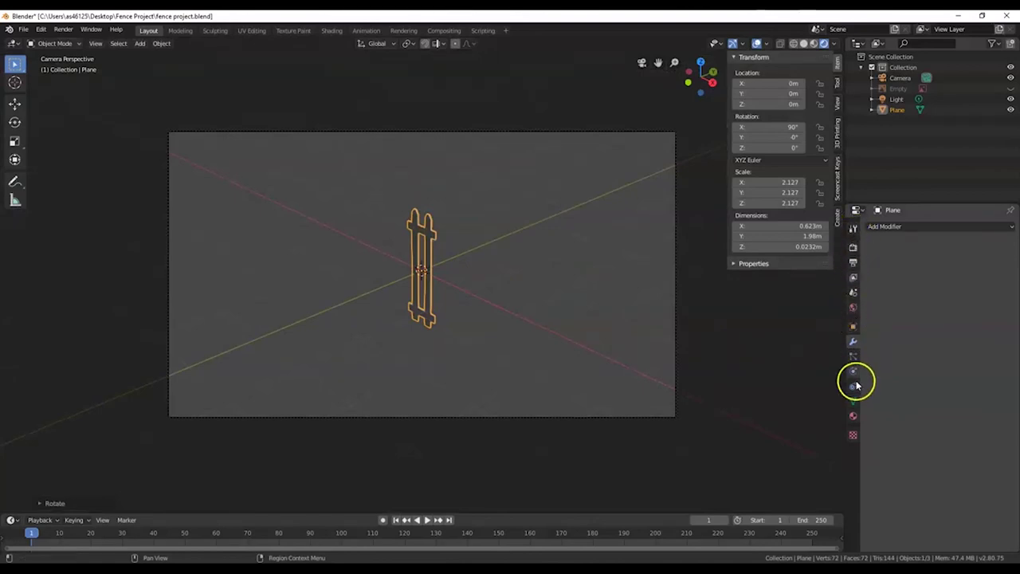
- Add an Array modifier to the fence section and set its count to 4
{"action": "left_click", "coordinate": [890, 227]}
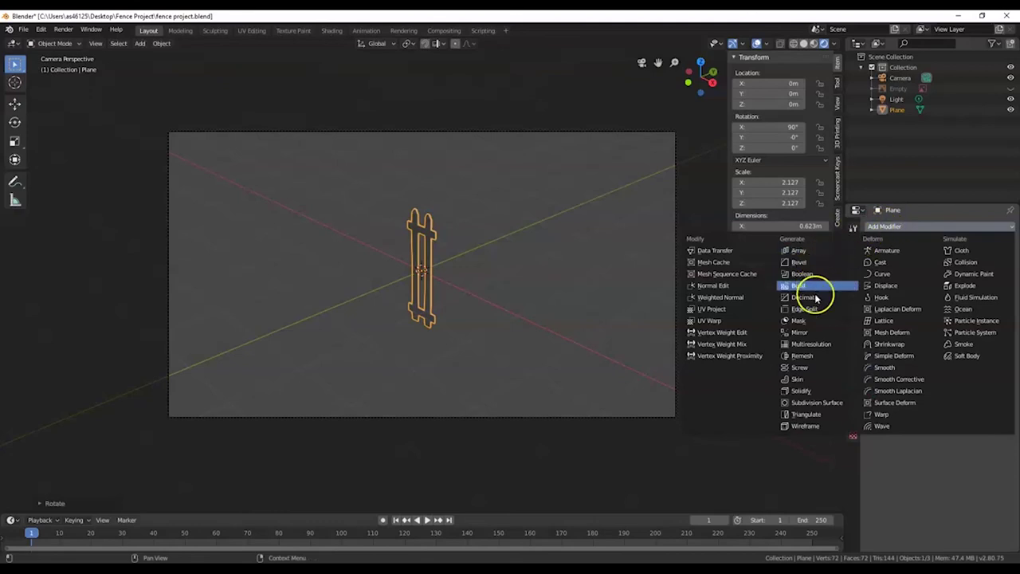
{"action": "left_click", "coordinate": [791, 252]}
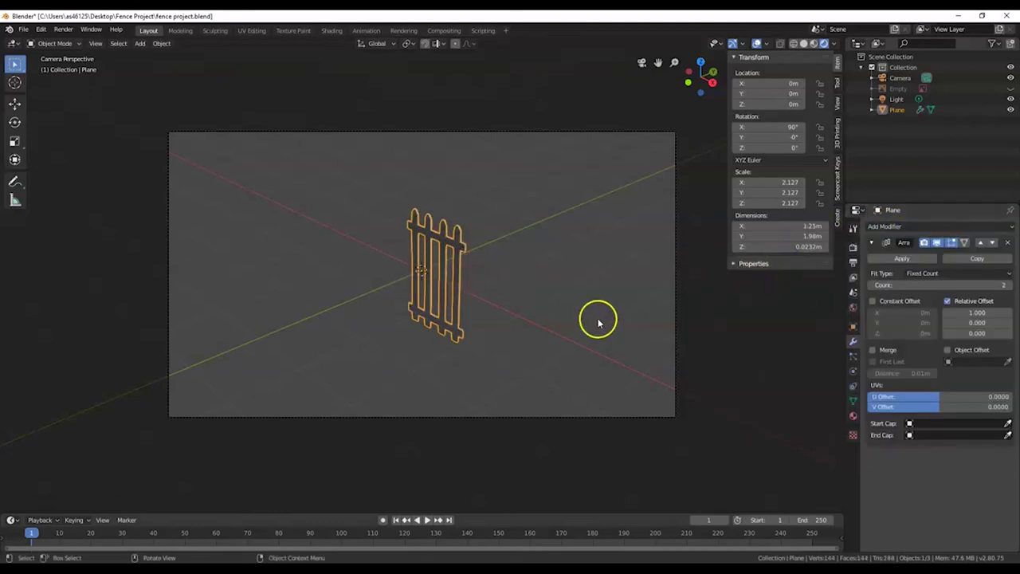
{"action": "left_click", "coordinate": [1008, 287]}
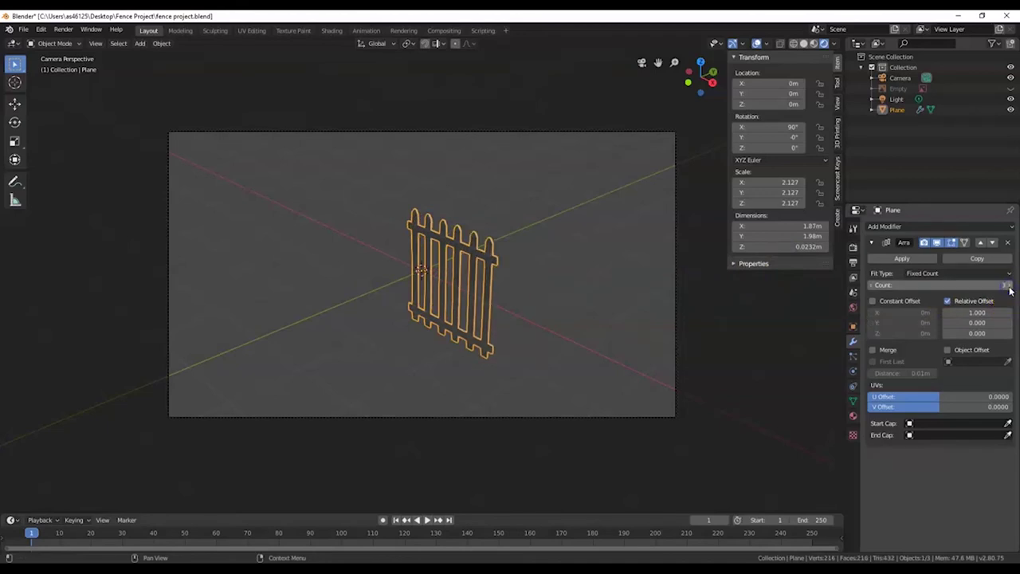
{"action": "left_click", "coordinate": [1008, 287]}
{"action": "scroll", "coordinate": [541, 412], "scroll_direction": "down", "scroll_amount": 2}
{"action": "middle_click_drag", "start_coordinate": [533, 412], "coordinate": [558, 391]}
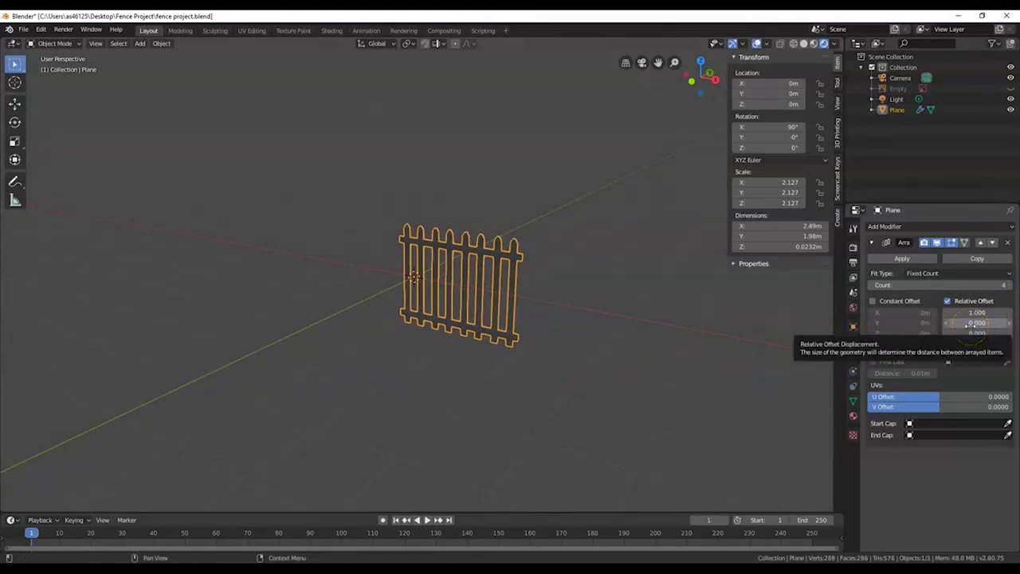
- Try different relative offsets along Y and X on the array, including 1.3 on X, and restore X to 1 and Y to 0
{"action": "mouse_move", "coordinate": [962, 325]}
{"action": "left_mouse_down"}
{"action": "mouse_move", "coordinate": [976, 328]}
{"action": "mouse_move", "coordinate": [967, 331]}
{"action": "left_mouse_up"}
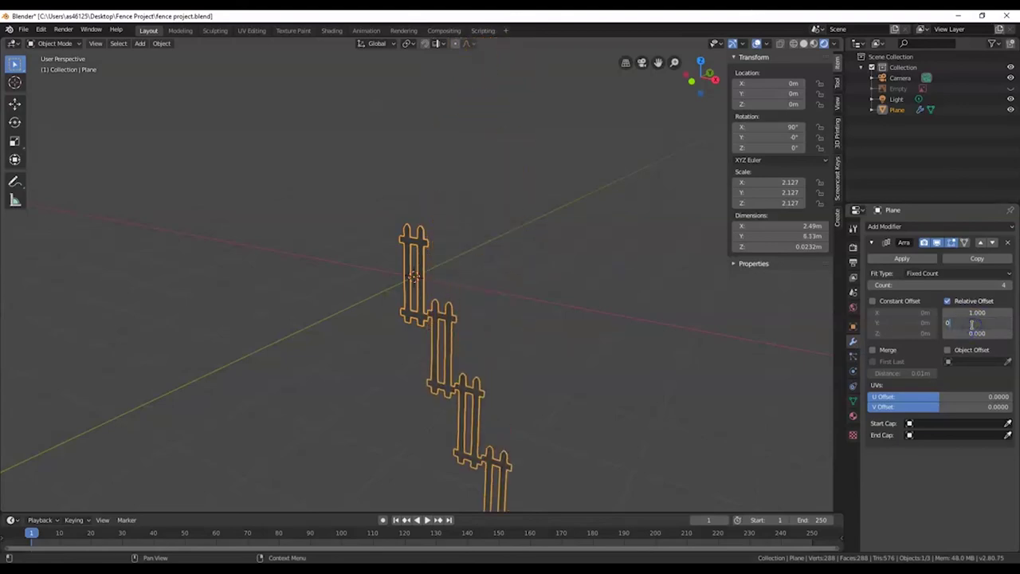
{"action": "key", "text": "Return"}
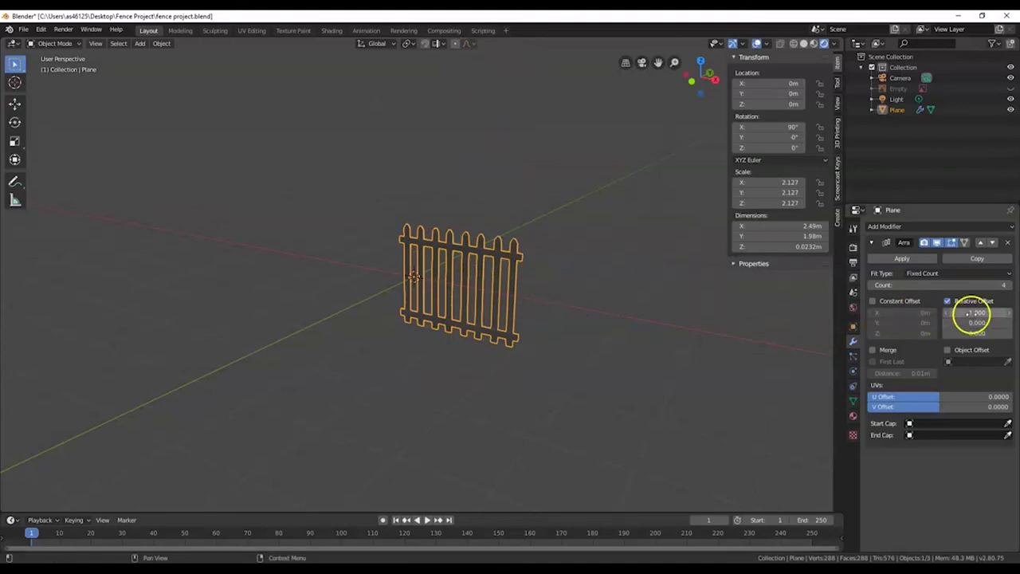
{"action": "key", "text": "KP_1"}
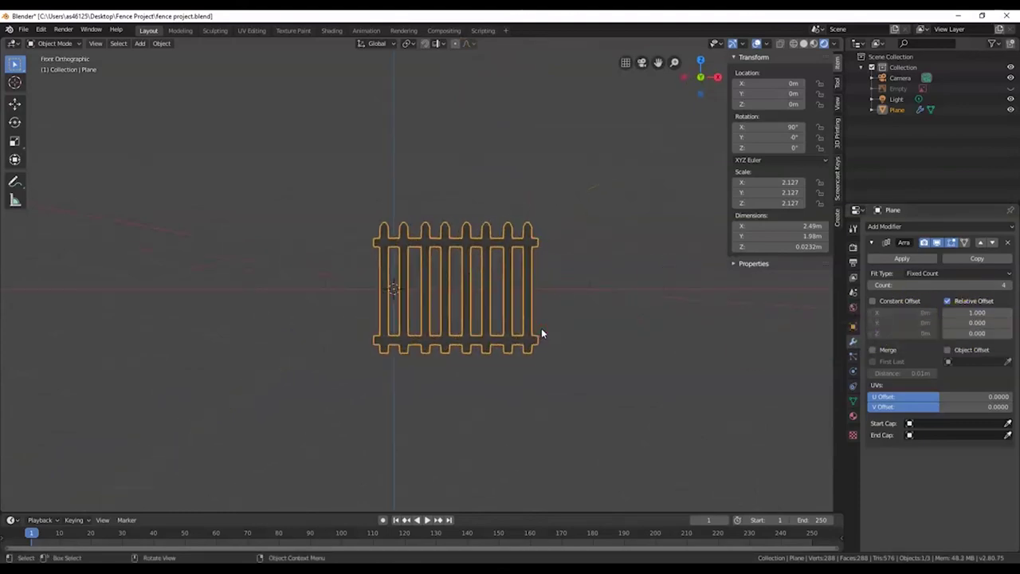
{"action": "scroll", "coordinate": [541, 327], "scroll_direction": "up", "scroll_amount": 3}
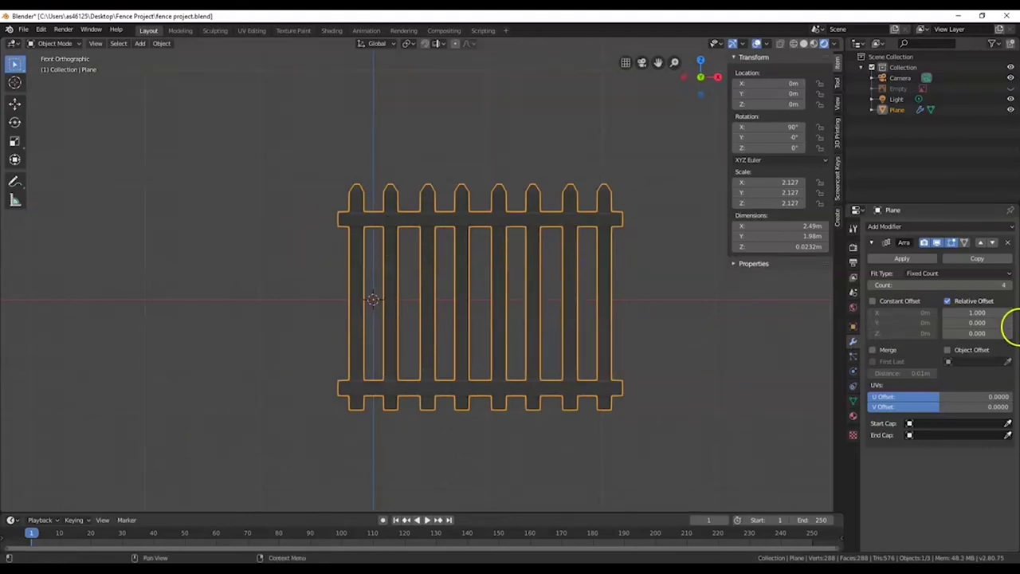
{"action": "left_click", "coordinate": [1009, 314]}
{"action": "left_click", "coordinate": [1010, 315]}
{"action": "left_click", "coordinate": [1009, 315]}
{"action": "left_click", "coordinate": [948, 313]}
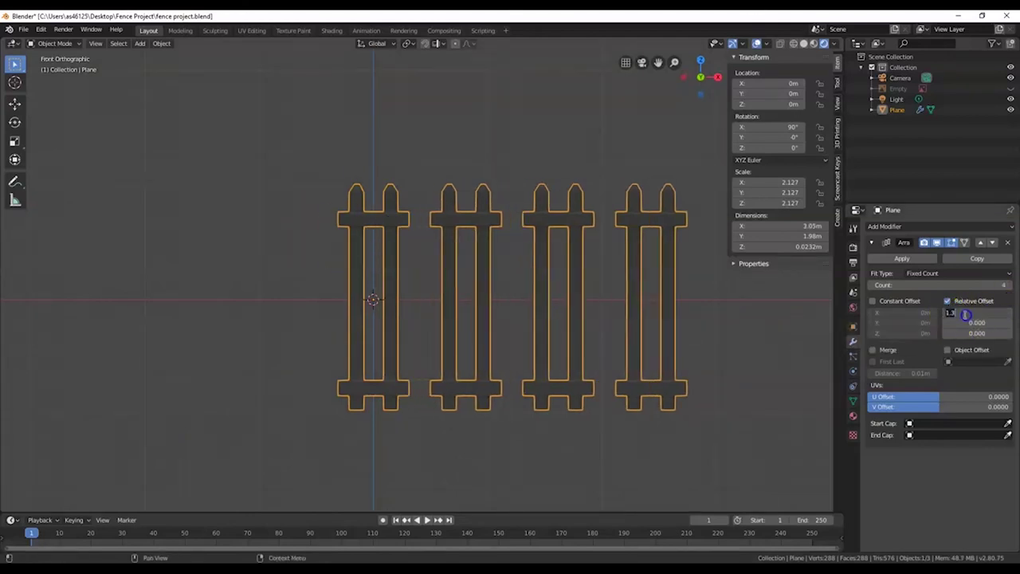
{"action": "type", "text": "1"}
{"action": "key", "text": "Return"}
{"action": "mouse_move", "coordinate": [988, 313]}
{"action": "left_mouse_down"}
{"action": "mouse_move", "coordinate": [975, 314]}
{"action": "mouse_move", "coordinate": [986, 315]}
{"action": "left_mouse_up"}
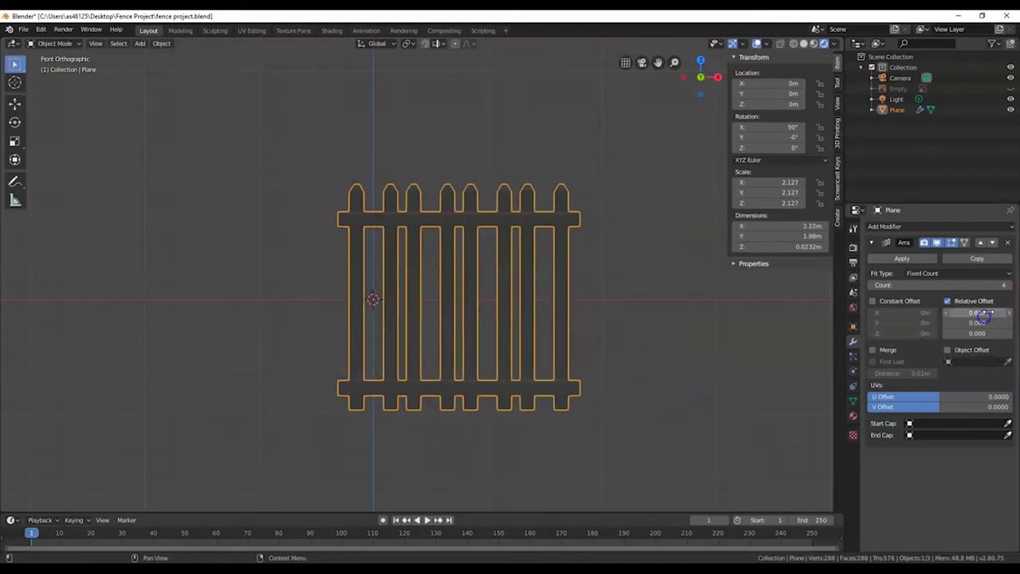
{"action": "key", "text": "Return"}
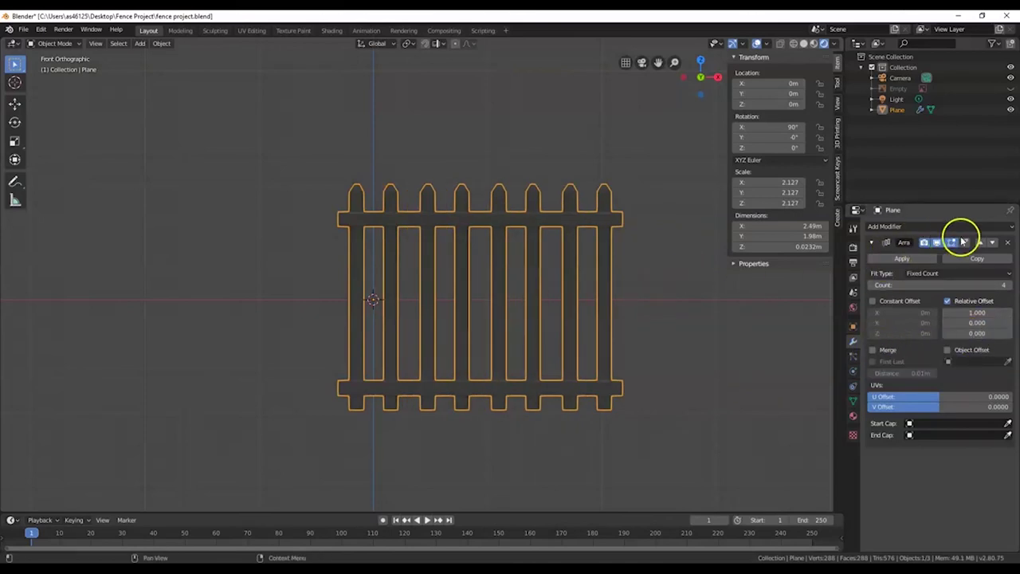
- Enable Merge on the fence array and set its count to 6
{"action": "left_click", "coordinate": [872, 350]}
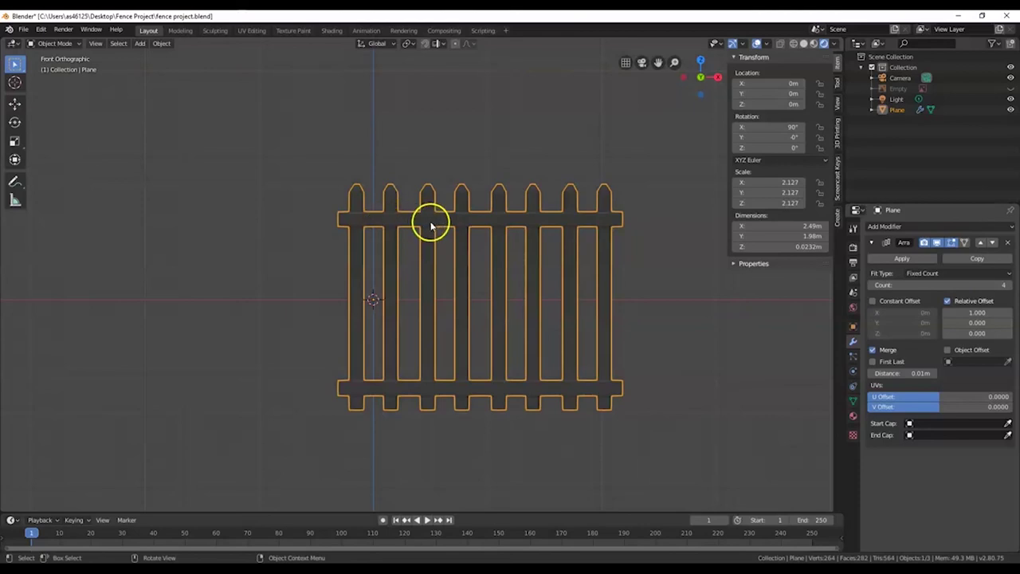
{"action": "scroll", "coordinate": [418, 221], "scroll_direction": "up", "scroll_amount": 2}
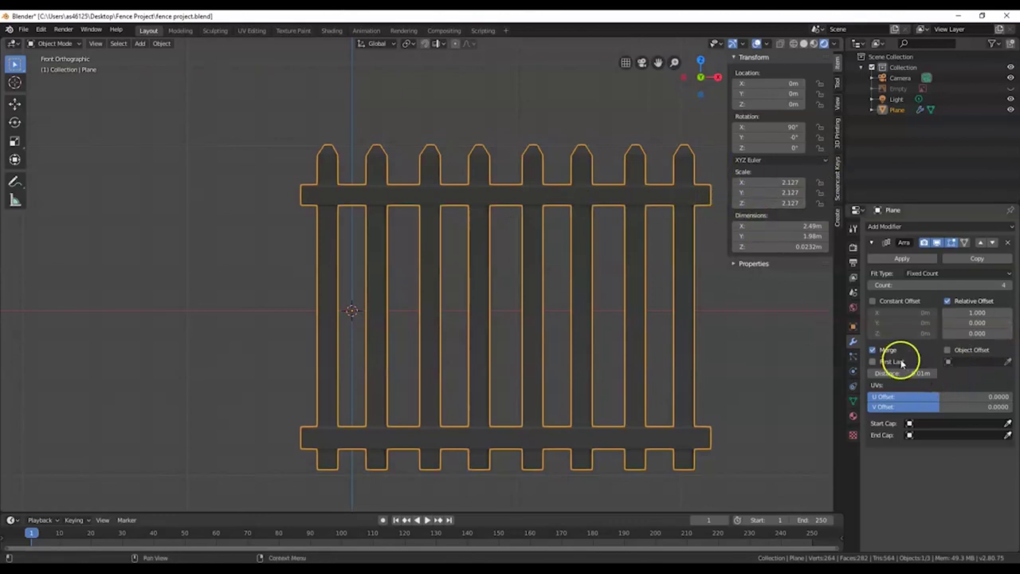
{"action": "left_click", "coordinate": [995, 284]}
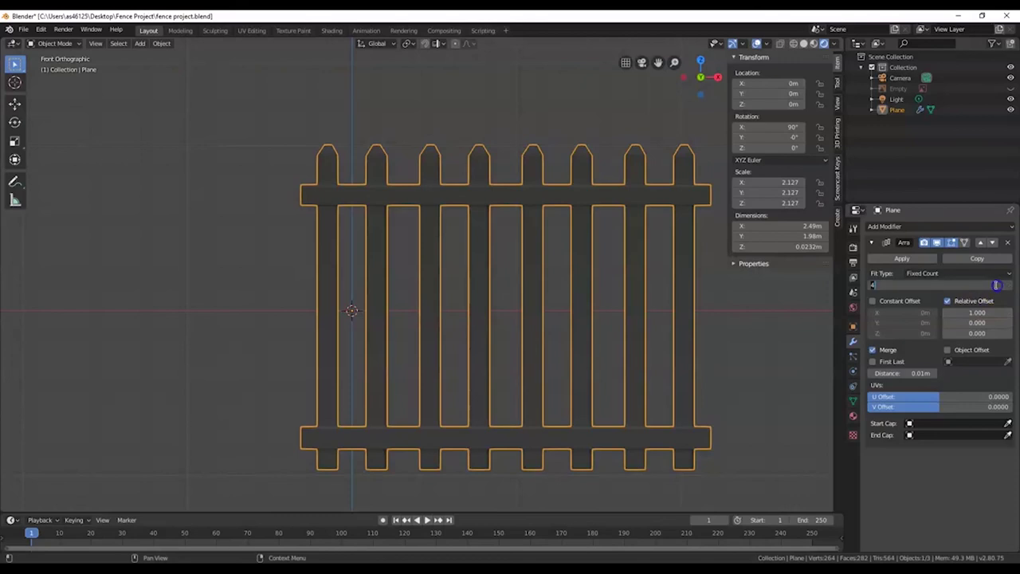
{"action": "type", "text": "6"}
{"action": "key", "text": "Return"}
{"action": "scroll", "coordinate": [617, 365], "scroll_direction": "down", "scroll_amount": 3}
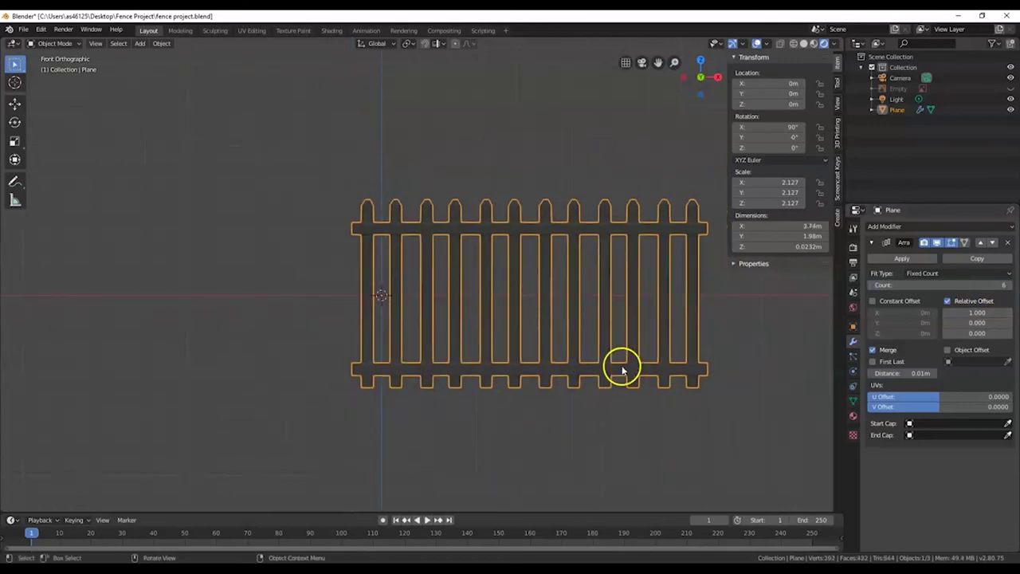
- Inspect the arrayed fence from the top, front, side and perspective views
{"action": "middle_click_drag", "start_coordinate": [532, 328], "coordinate": [499, 350]}
{"action": "key", "text": "KP_7"}
{"action": "left_click", "coordinate": [498, 351]}
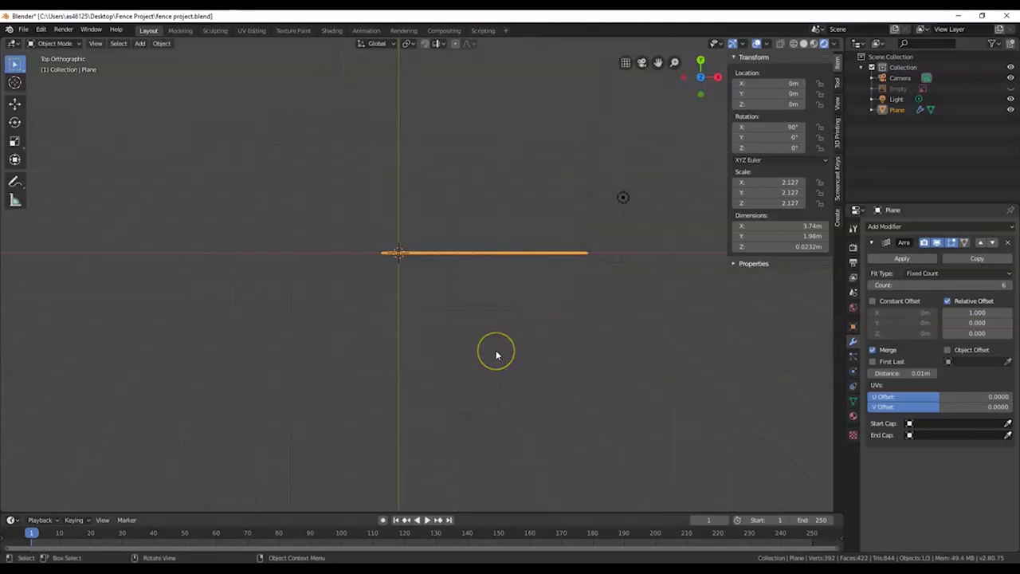
{"action": "key", "text": "KP_1"}
{"action": "key", "text": "KP_3"}
{"action": "key", "text": "KP_1"}
{"action": "middle_click_drag", "start_coordinate": [387, 357], "coordinate": [481, 424]}
{"action": "left_click", "coordinate": [358, 291]}
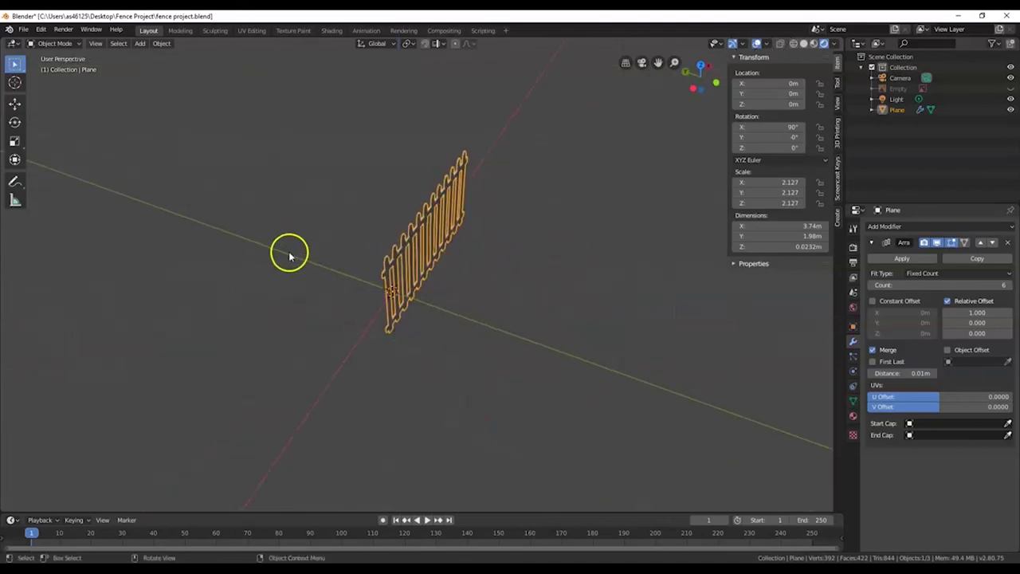
- Try relative offsets of 0.2 on Y and 0.7 on Z for the fence array and reset both to 0
{"action": "left_click_drag", "start_coordinate": [939, 322], "coordinate": [1008, 334]}
{"action": "left_click", "coordinate": [999, 332]}
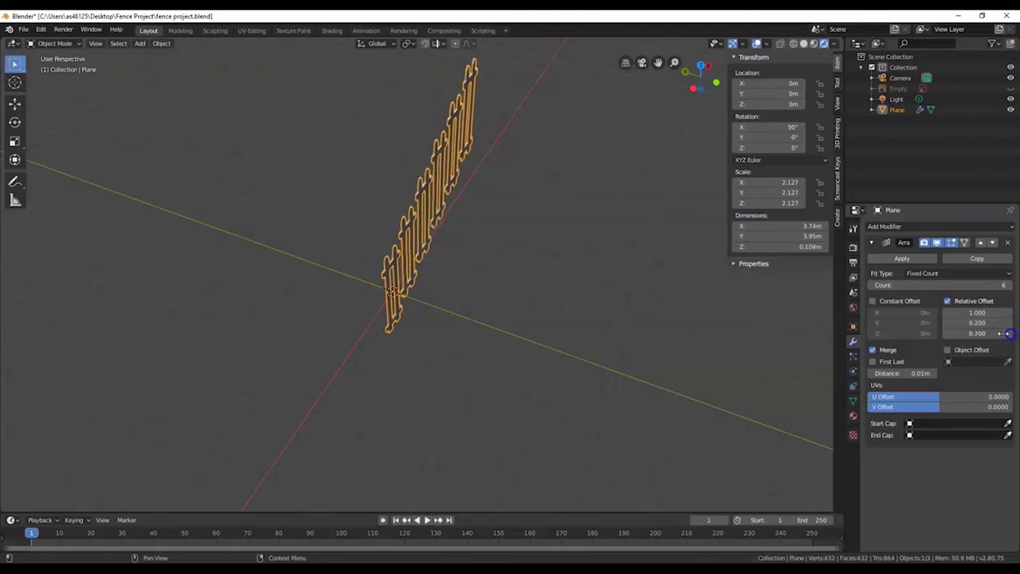
{"action": "key", "text": "Return"}
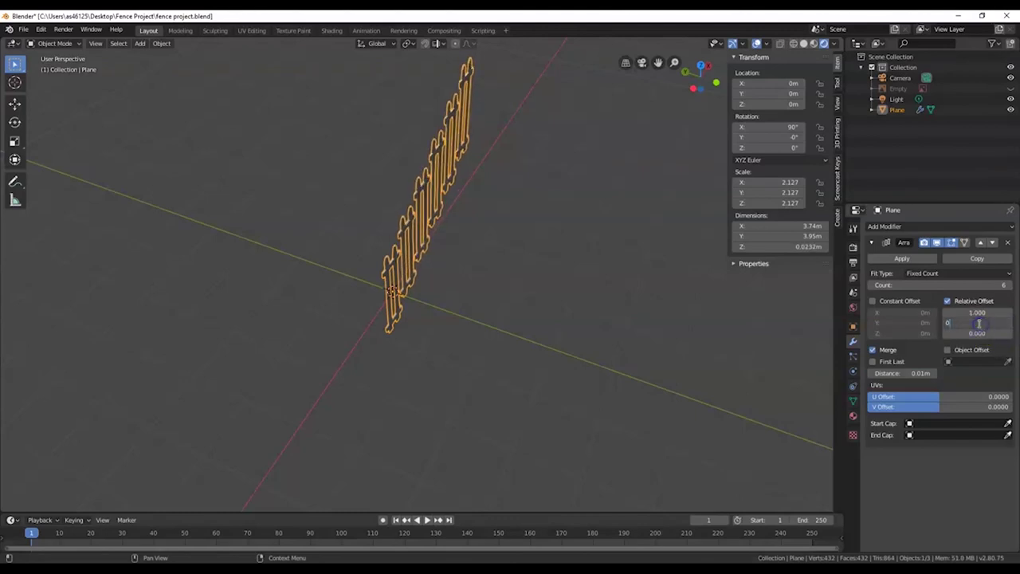
{"action": "left_click", "coordinate": [978, 322]}
{"action": "type", "text": "0"}
{"action": "key", "text": "Return"}
- Add a second Array modifier to the fence with a relative offset of 0 on X and 1 on Y
{"action": "middle_click_drag", "start_coordinate": [518, 307], "coordinate": [491, 294]}
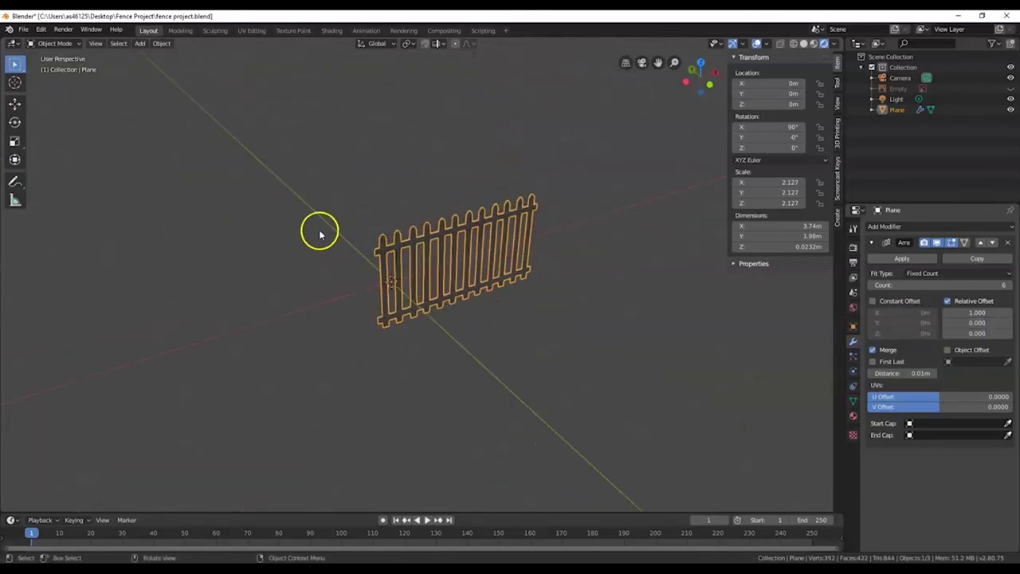
{"action": "left_click", "coordinate": [890, 229]}
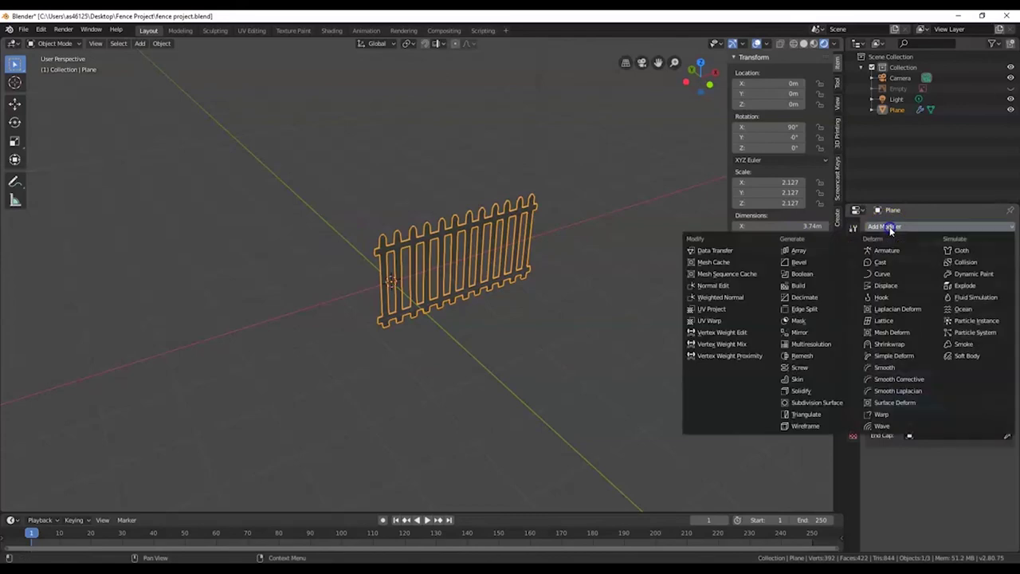
{"action": "left_click", "coordinate": [799, 251]}
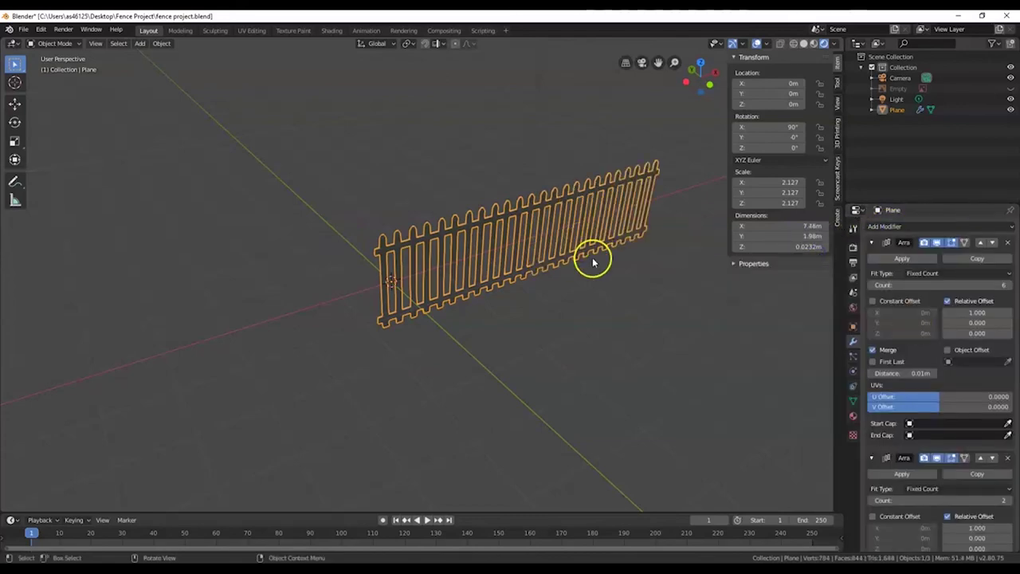
{"action": "scroll", "coordinate": [983, 447], "scroll_direction": "down", "scroll_amount": 5}
{"action": "left_click", "coordinate": [970, 414]}
{"action": "type", "text": "0"}
{"action": "key", "text": "Return"}
{"action": "left_click", "coordinate": [973, 423]}
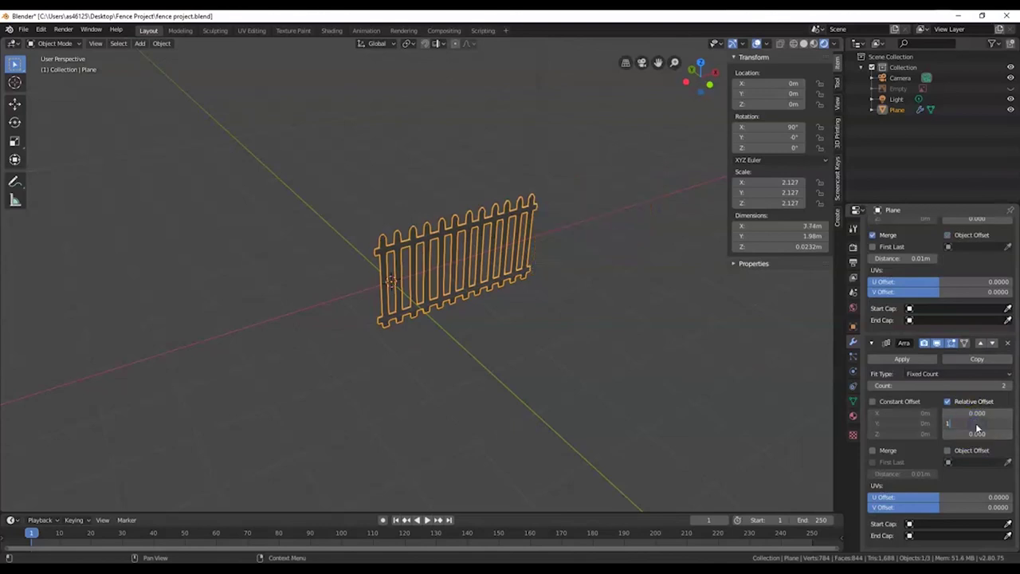
{"action": "type", "text": "1"}
{"action": "key", "text": "Return"}
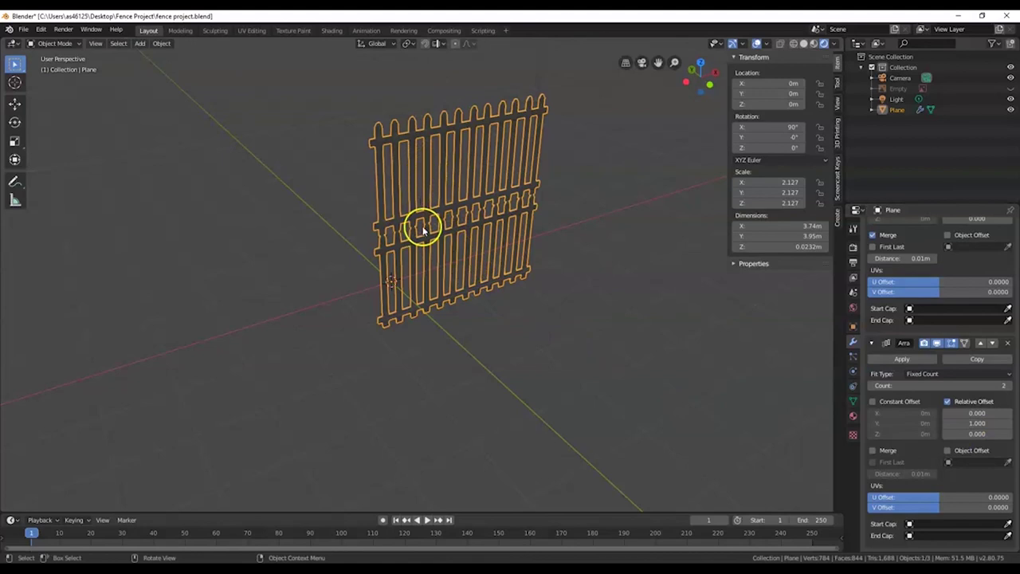
- Try relative offsets of 0 on Y and 1, 38.1 and 33.1 on Z for the second array, and remove that modifier
{"action": "left_click", "coordinate": [973, 423]}
{"action": "type", "text": "0"}
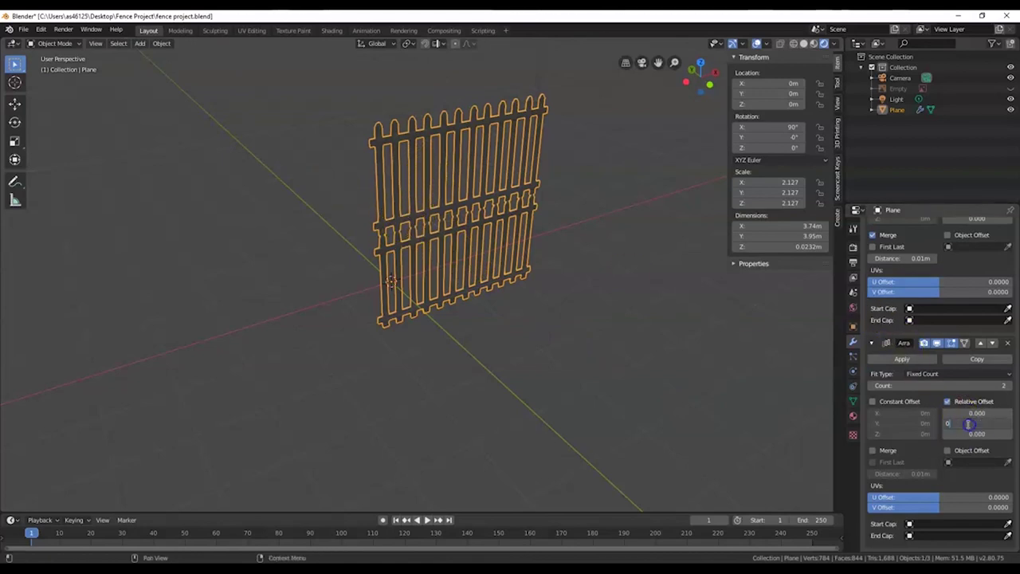
{"action": "key", "text": "Return"}
{"action": "left_click", "coordinate": [973, 434]}
{"action": "type", "text": "1"}
{"action": "key", "text": "Return"}
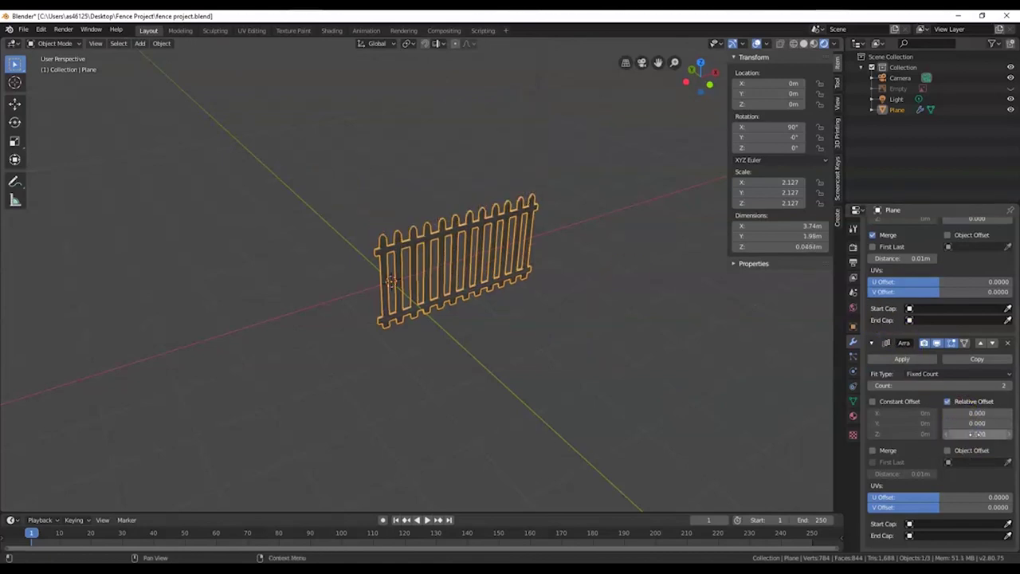
{"action": "left_click_drag", "start_coordinate": [973, 434], "coordinate": [933, 432]}
{"action": "middle_click_drag", "start_coordinate": [526, 334], "coordinate": [423, 291]}
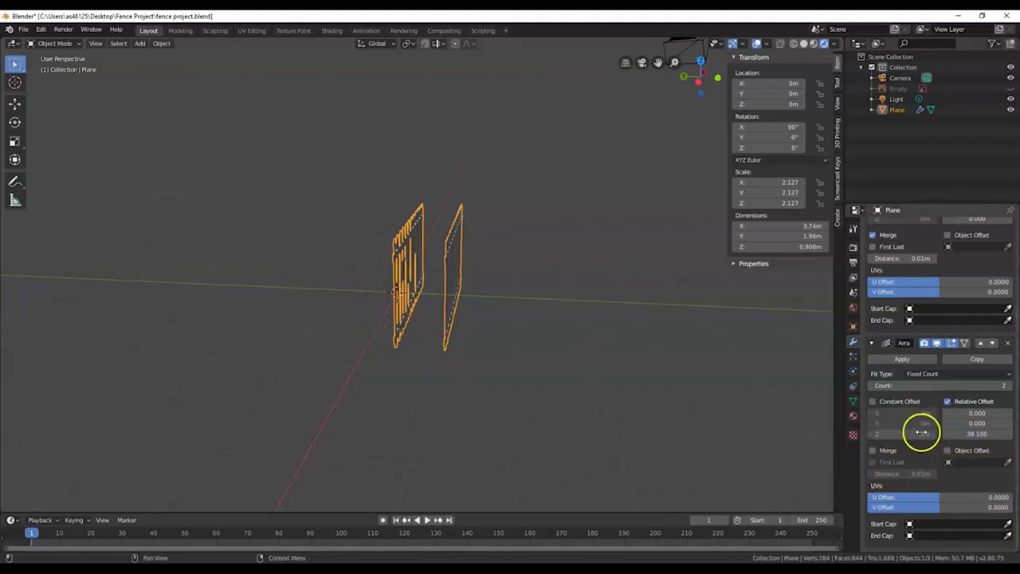
{"action": "left_click_drag", "start_coordinate": [967, 432], "coordinate": [932, 432]}
{"action": "middle_click_drag", "start_coordinate": [542, 399], "coordinate": [432, 409]}
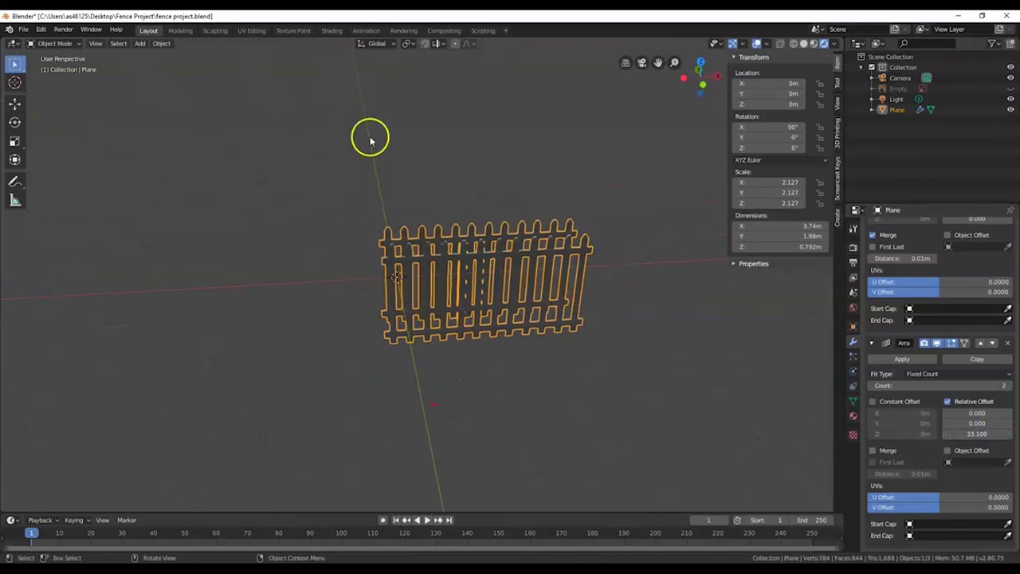
{"action": "middle_click_drag", "start_coordinate": [416, 318], "coordinate": [428, 358]}
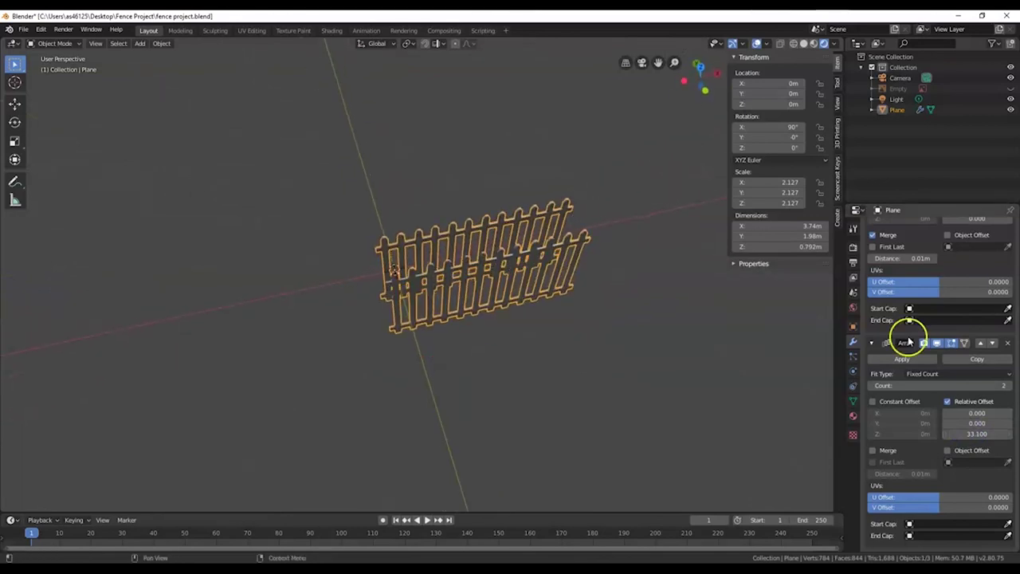
{"action": "left_click", "coordinate": [1008, 345]}
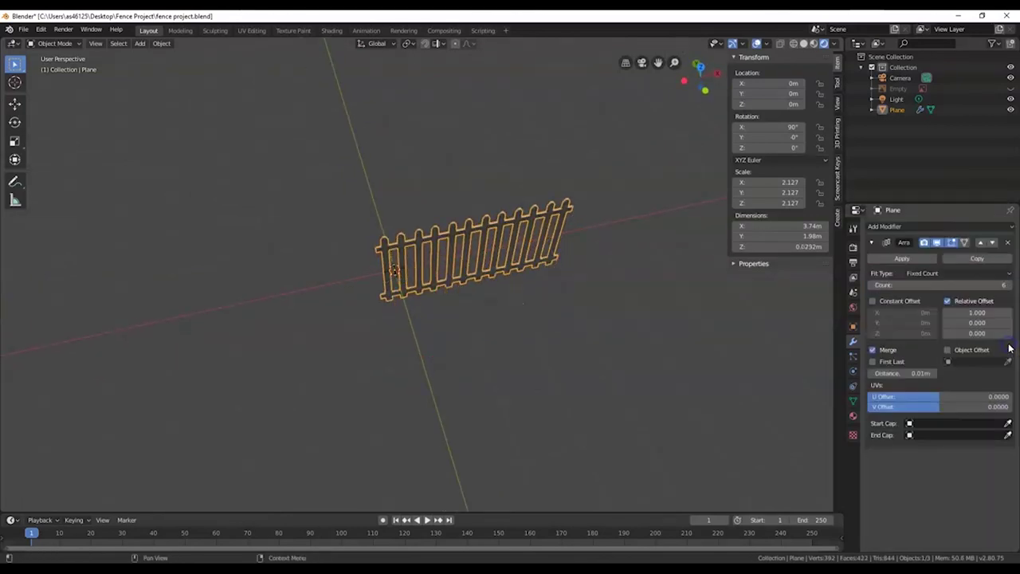
- Apply the remaining six-count Array modifier to the fence
{"action": "left_click", "coordinate": [900, 258]}
{"action": "middle_click_drag", "start_coordinate": [603, 340], "coordinate": [436, 285]}
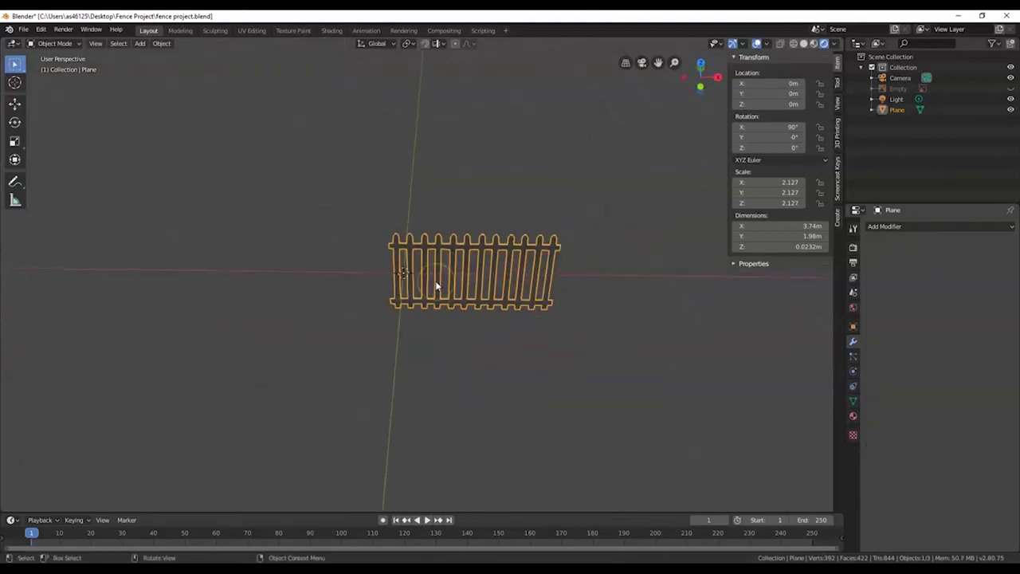
- Duplicate the fence in place and rotate the copy 90° around the Z axis
{"action": "key", "text": "shift+d"}
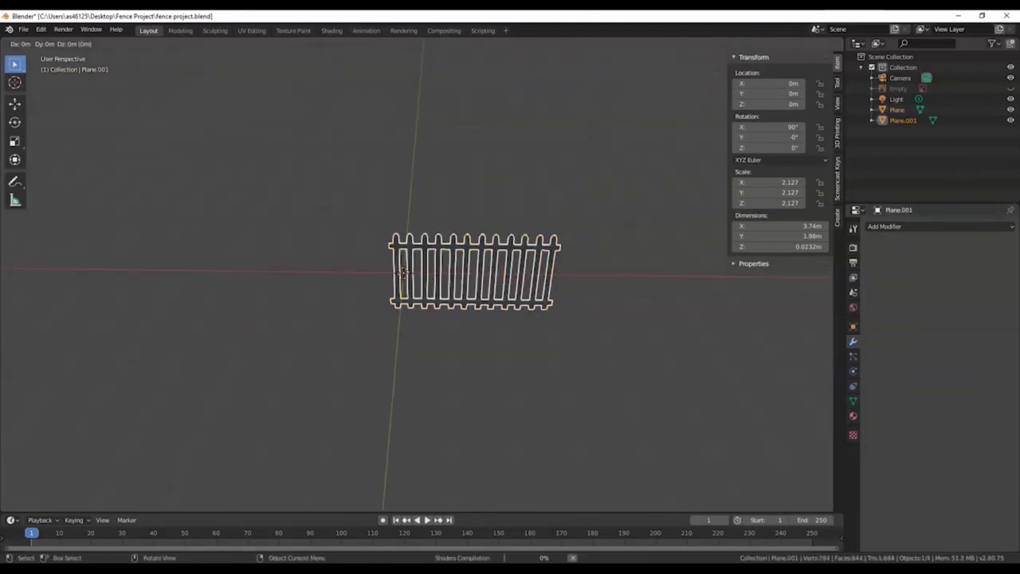
{"action": "key", "text": "z"}
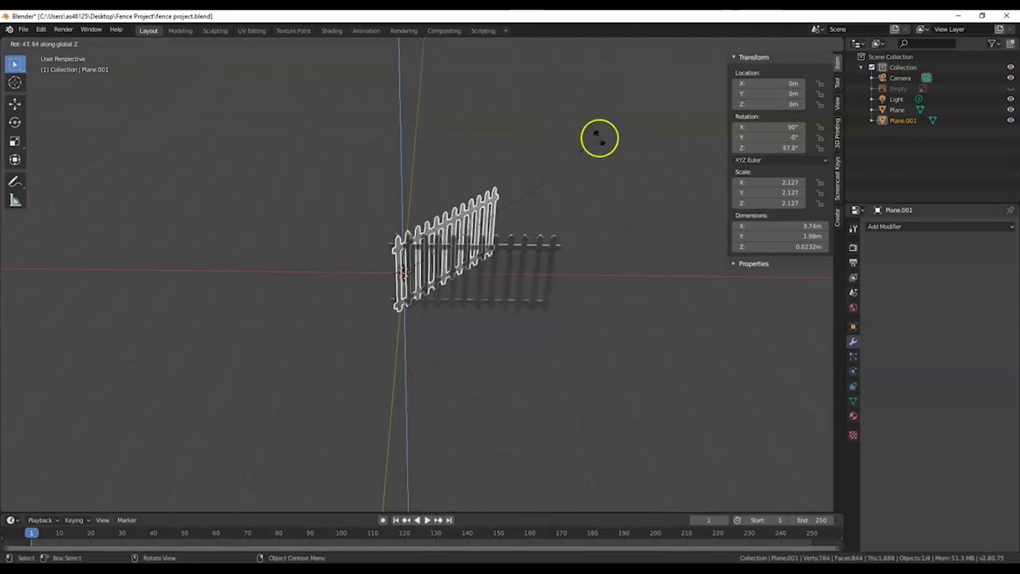
{"action": "type", "text": "90"}
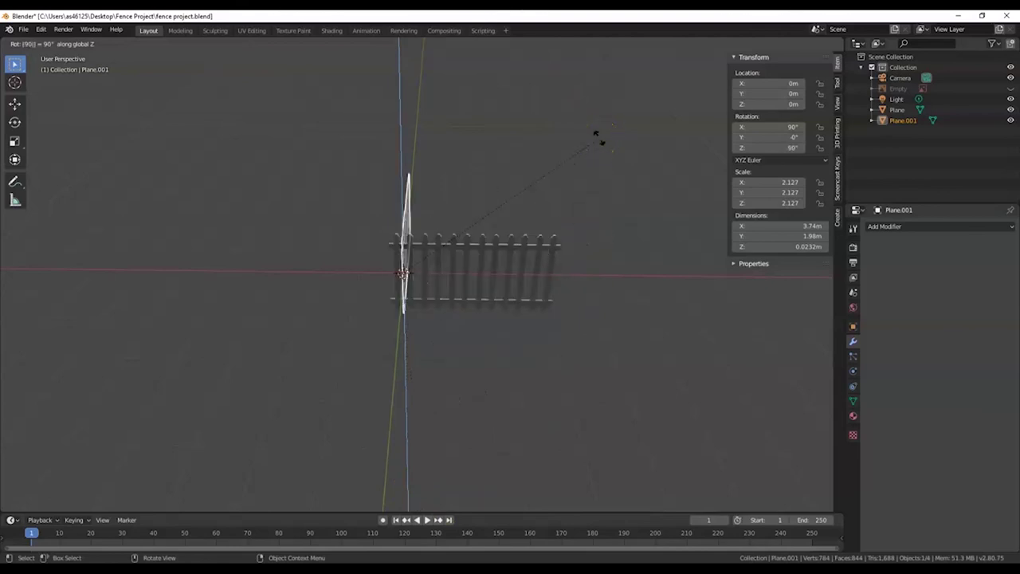
{"action": "key", "text": "Return"}
- Move the rotated copy in top view to about X -0.3 m, Y 0.3 m so its end meets the original fence as a corner
{"action": "middle_click_drag", "start_coordinate": [419, 313], "coordinate": [511, 383]}
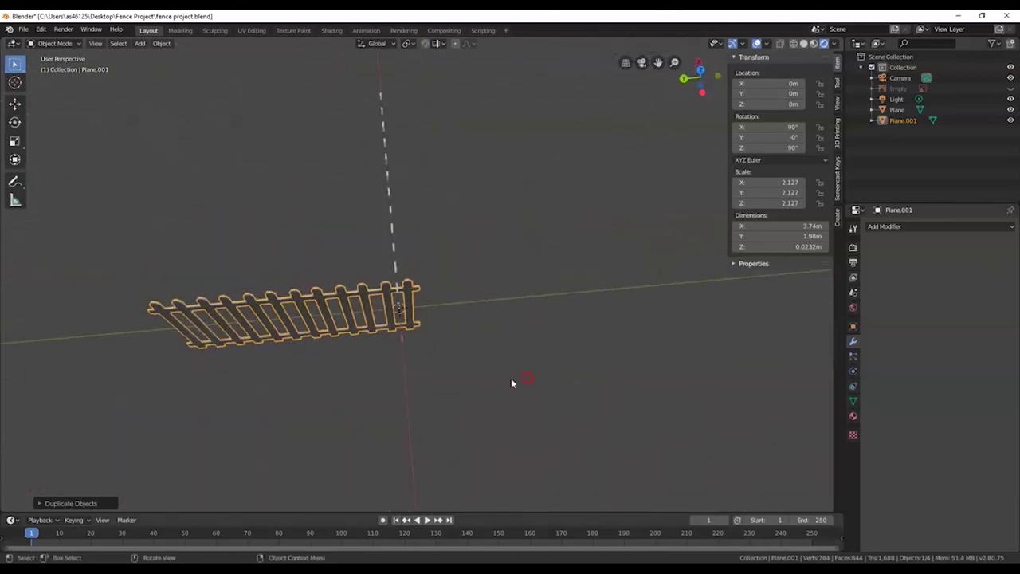
{"action": "key", "text": "KP_7"}
{"action": "scroll", "coordinate": [407, 297], "scroll_direction": "up", "scroll_amount": 4}
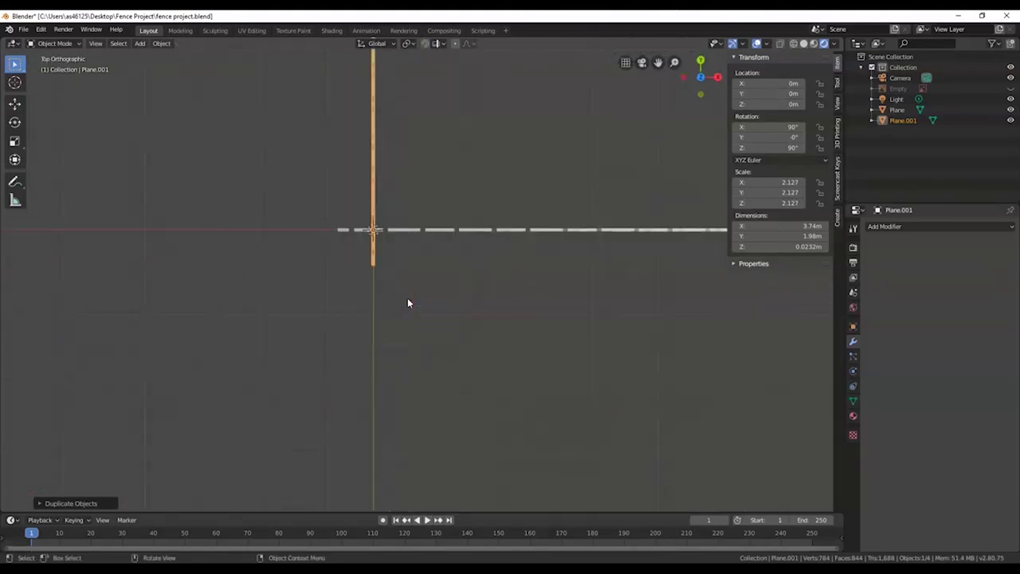
{"action": "key", "text": "g"}
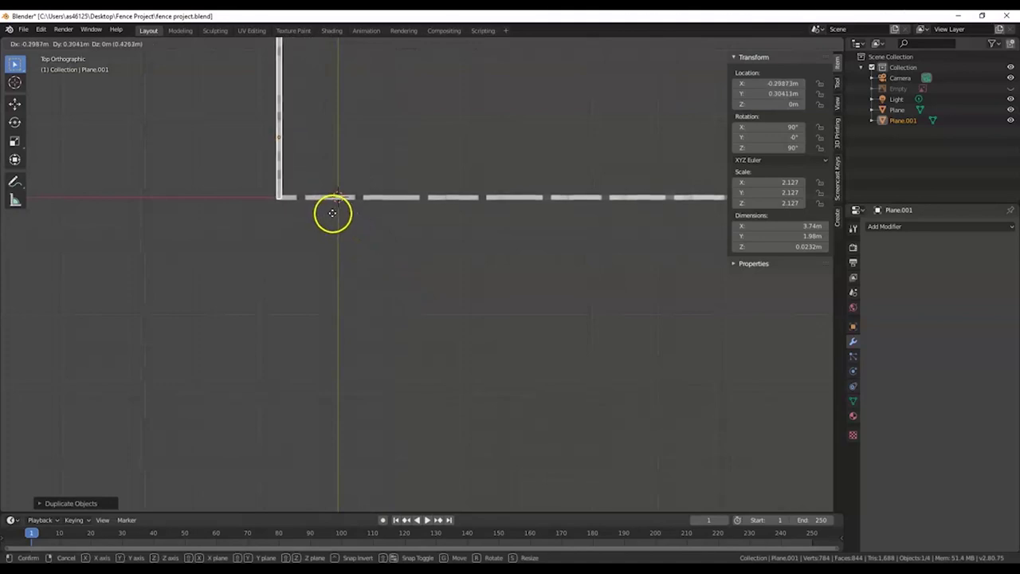
{"action": "left_click", "coordinate": [333, 212]}
{"action": "middle_click_drag", "start_coordinate": [318, 295], "coordinate": [382, 189]}
{"action": "scroll", "coordinate": [401, 282], "scroll_direction": "down", "scroll_amount": 3}
{"action": "middle_click_drag", "start_coordinate": [401, 282], "coordinate": [273, 228]}
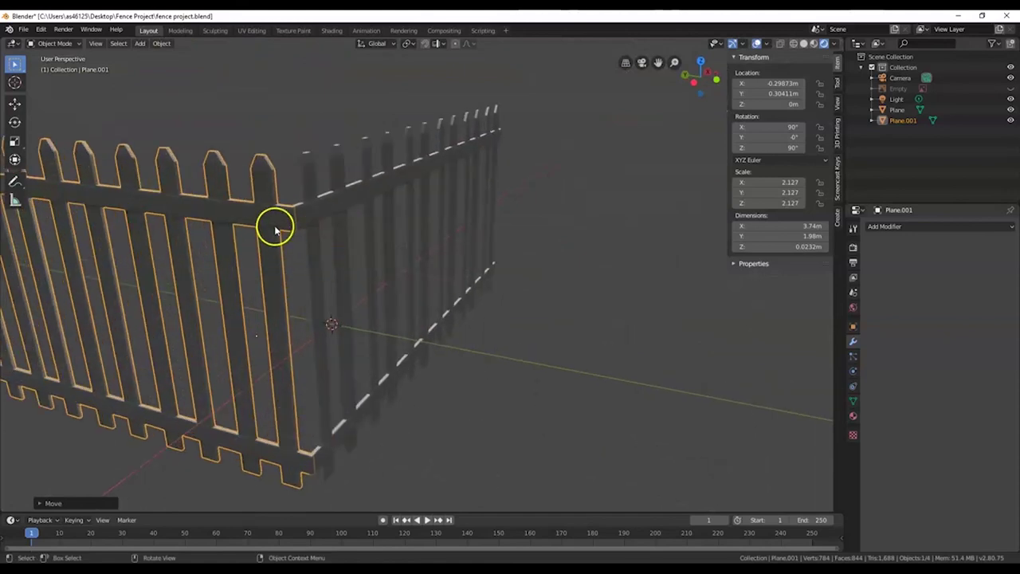
{"action": "scroll", "coordinate": [292, 219], "scroll_direction": "up", "scroll_amount": 2}
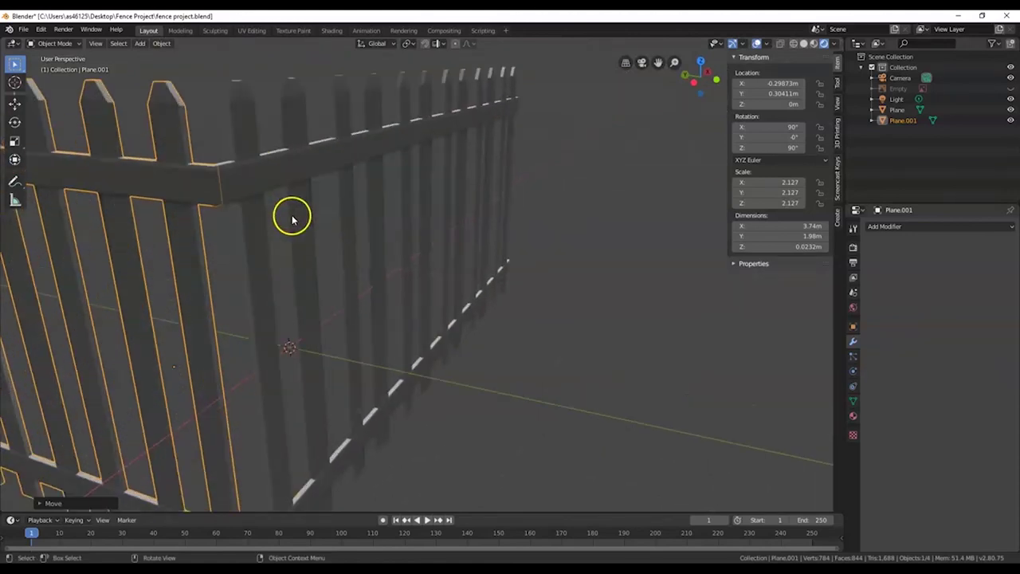
{"action": "middle_click_drag", "start_coordinate": [218, 183], "coordinate": [193, 227]}
{"action": "left_click", "coordinate": [269, 195]}
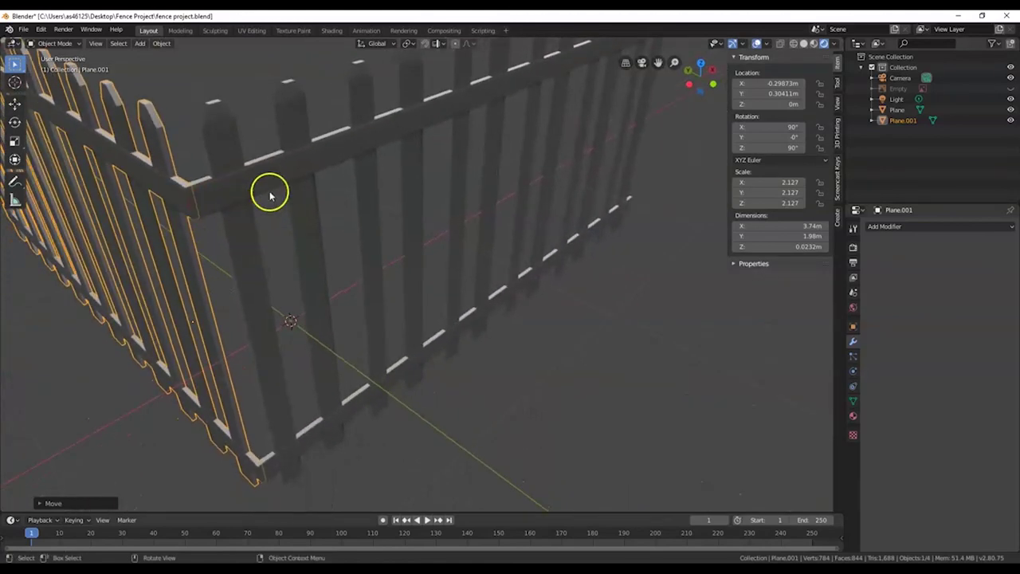
- Switch to the browser and look over the "white picket fence closeup" image results for fence references
{"action": "key", "text": "alt+Tab"}
{"action": "key", "text": "alt+Tab"}
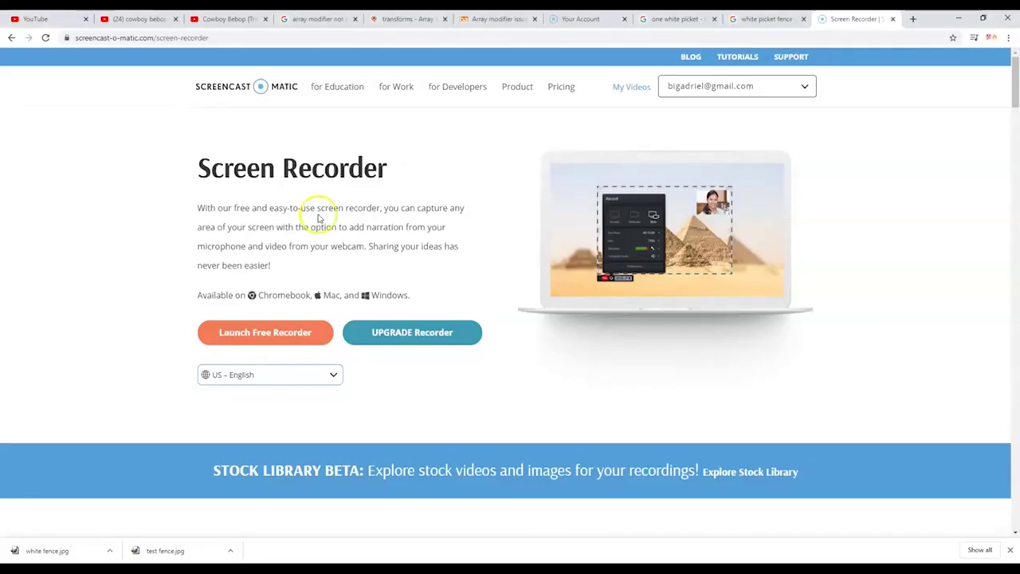
{"action": "left_click", "coordinate": [761, 19]}
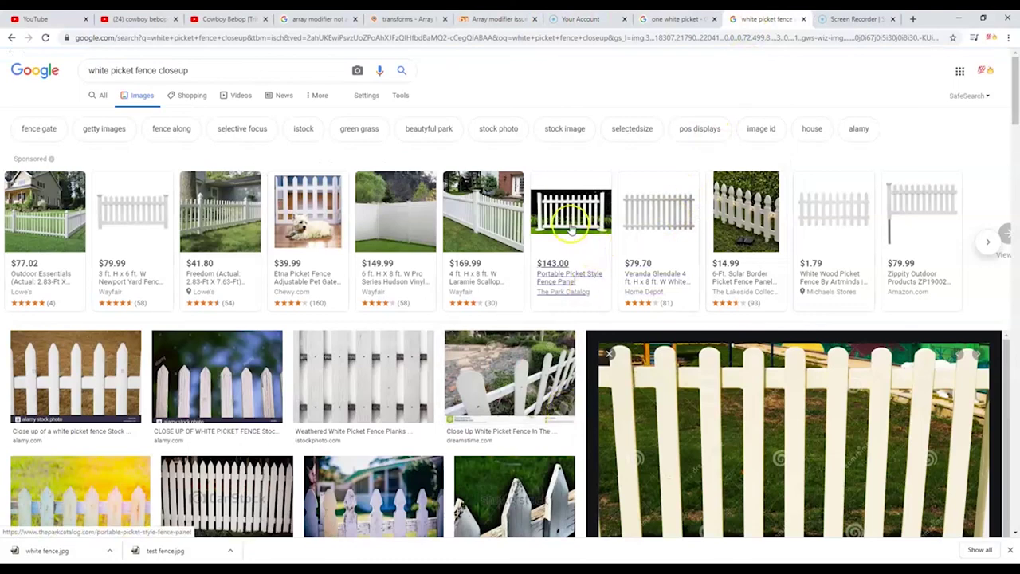
{"action": "scroll", "coordinate": [525, 426], "scroll_direction": "down", "scroll_amount": 4}
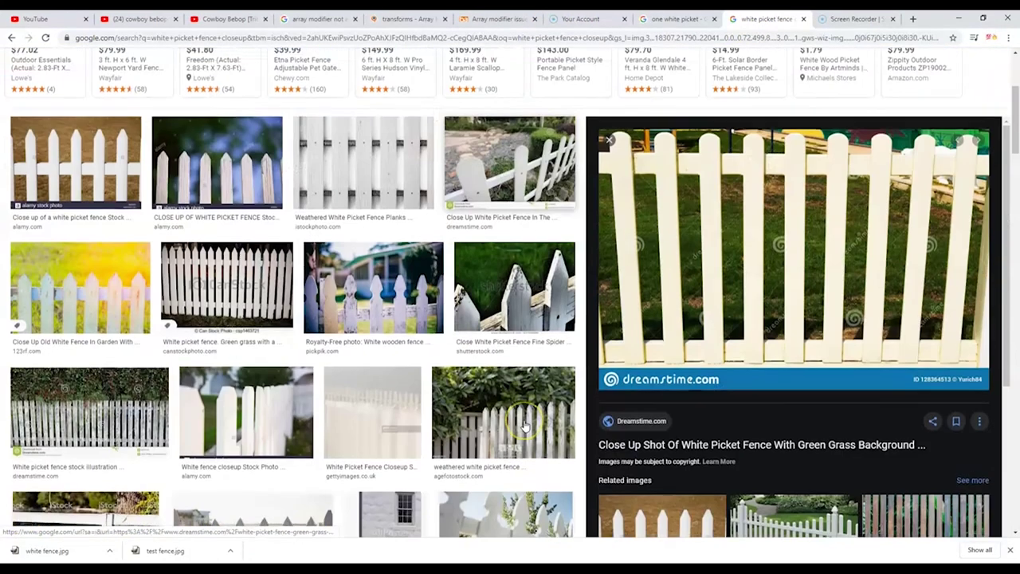
{"action": "scroll", "coordinate": [525, 427], "scroll_direction": "down", "scroll_amount": 2}
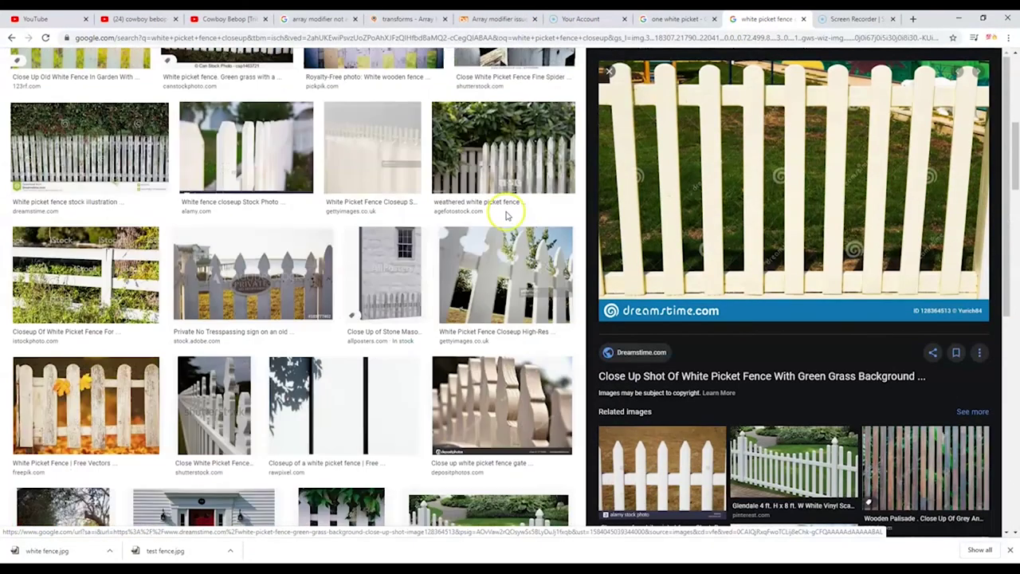
- Browse the "one white picket" image results, previewing the yellow Victorian house and the History of the White Picket Fence pictures
{"action": "left_click", "coordinate": [690, 21]}
{"action": "scroll", "coordinate": [402, 419], "scroll_direction": "down", "scroll_amount": 3}
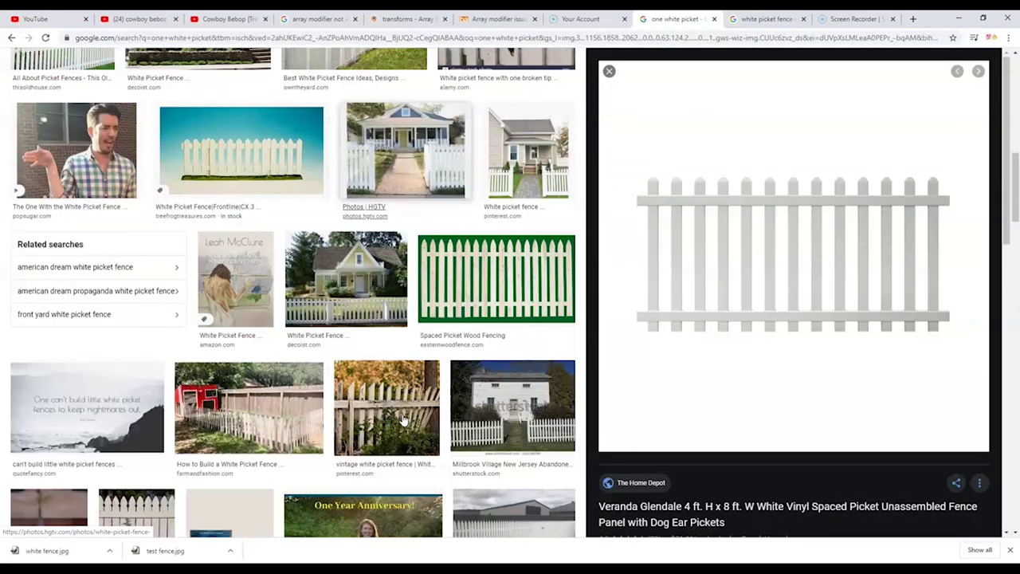
{"action": "scroll", "coordinate": [402, 419], "scroll_direction": "down", "scroll_amount": 3}
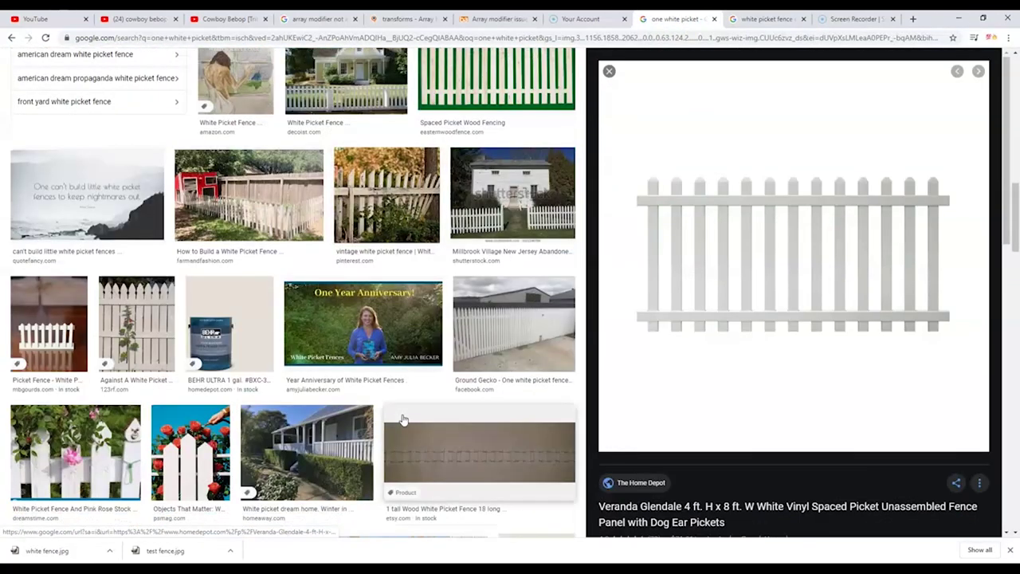
{"action": "scroll", "coordinate": [402, 418], "scroll_direction": "down", "scroll_amount": 4}
{"action": "left_click", "coordinate": [227, 403]}
{"action": "left_click", "coordinate": [75, 262]}
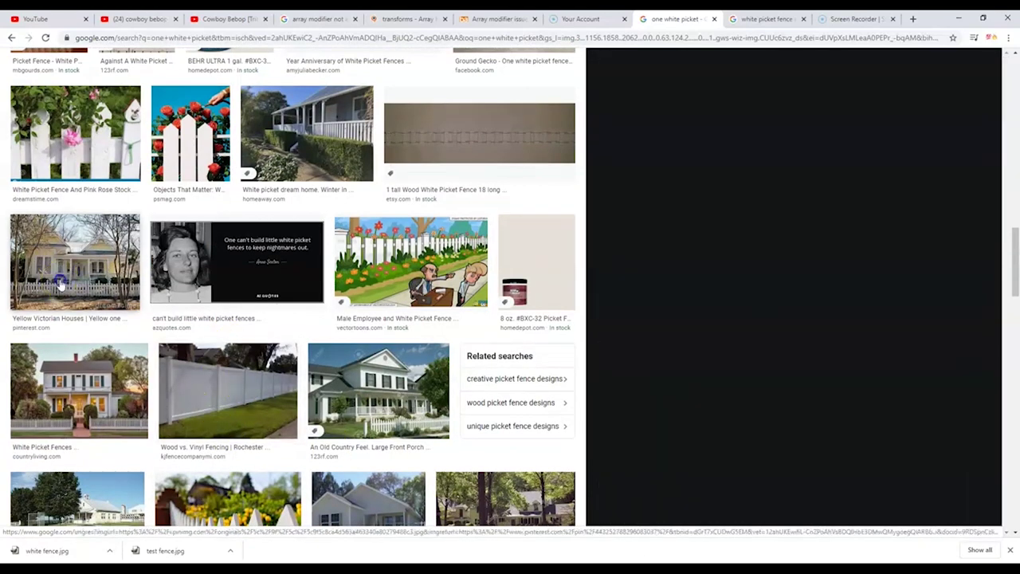
{"action": "scroll", "coordinate": [231, 394], "scroll_direction": "down", "scroll_amount": 3}
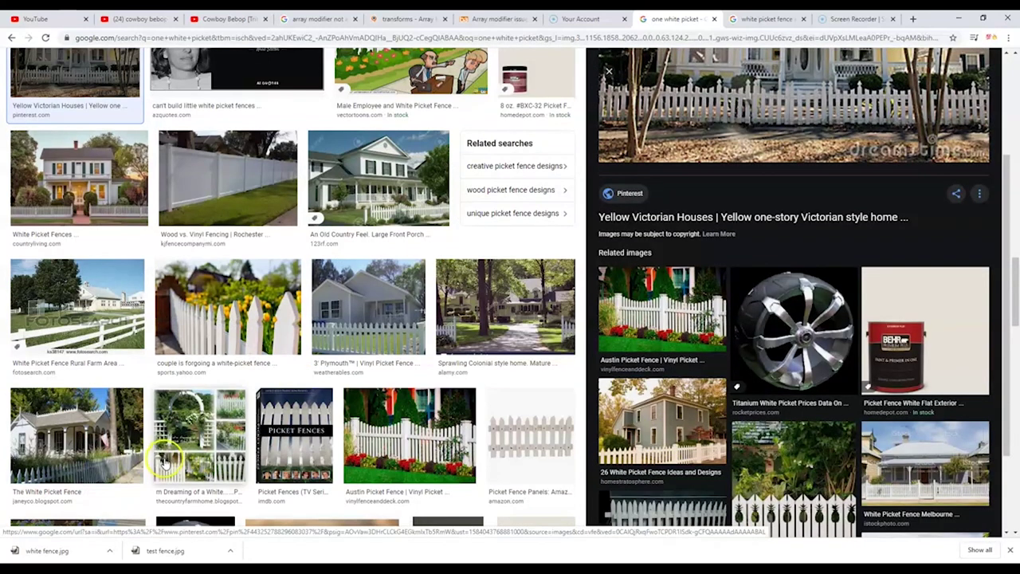
{"action": "scroll", "coordinate": [151, 466], "scroll_direction": "down", "scroll_amount": 3}
{"action": "scroll", "coordinate": [149, 476], "scroll_direction": "down", "scroll_amount": 1}
{"action": "left_click", "coordinate": [150, 476]}
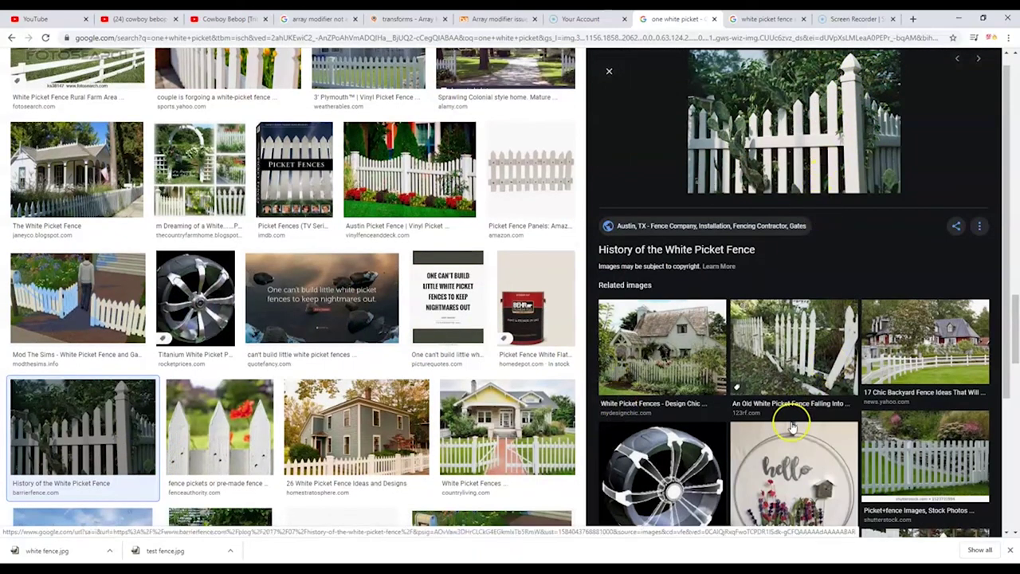
{"action": "scroll", "coordinate": [789, 419], "scroll_direction": "down", "scroll_amount": 2}
- Switch back to Blender, duplicate both fence sections in place, and rotate the copies 180° in top view
{"action": "key", "text": "alt+Tab"}
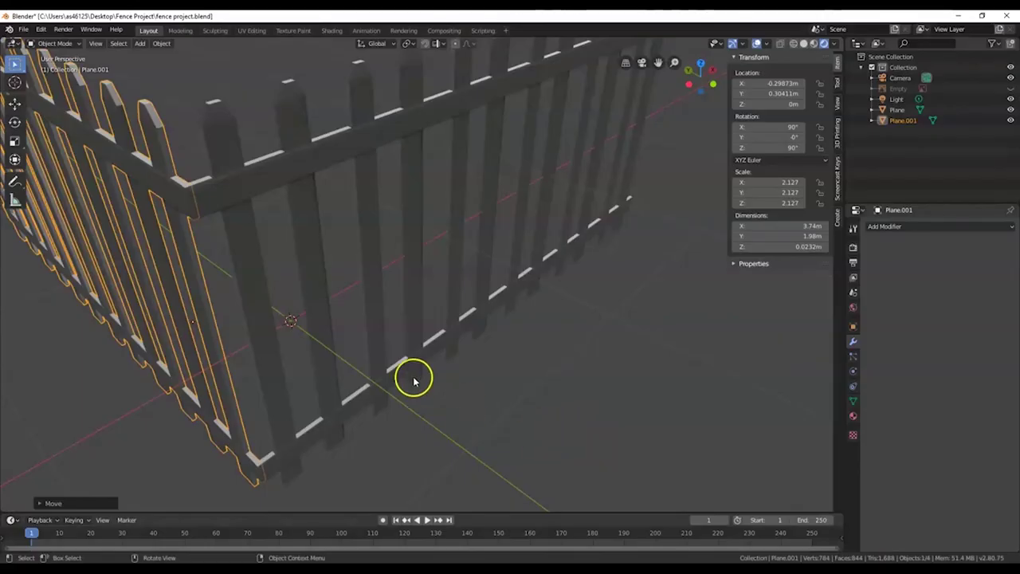
{"action": "scroll", "coordinate": [416, 371], "scroll_direction": "down", "scroll_amount": 5}
{"action": "middle_click_drag", "start_coordinate": [419, 362], "coordinate": [395, 134]}
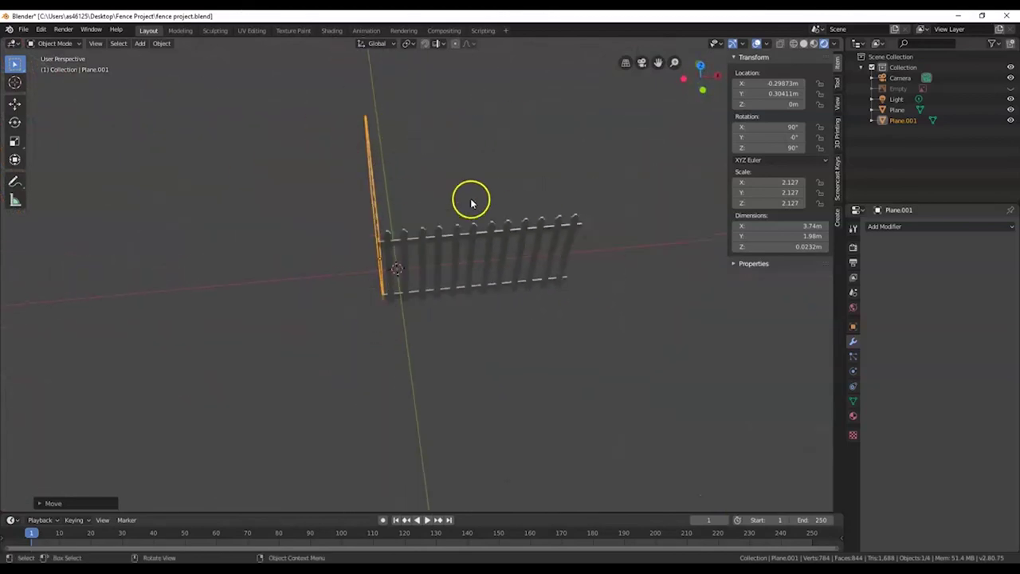
{"action": "left_click", "coordinate": [439, 232], "text": "shift"}
{"action": "middle_click_drag", "start_coordinate": [385, 210], "coordinate": [433, 220]}
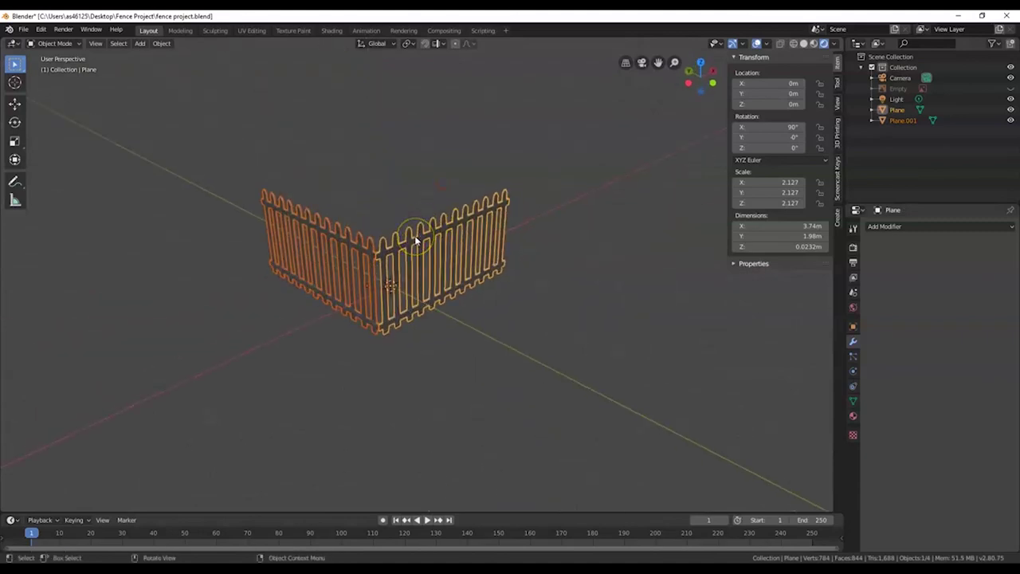
{"action": "key", "text": "KP_7"}
{"action": "scroll", "coordinate": [417, 231], "scroll_direction": "down", "scroll_amount": 3}
{"action": "scroll", "coordinate": [370, 266], "scroll_direction": "up", "scroll_amount": 3}
{"action": "scroll", "coordinate": [369, 265], "scroll_direction": "up", "scroll_amount": 1}
{"action": "key", "text": "shift+d"}
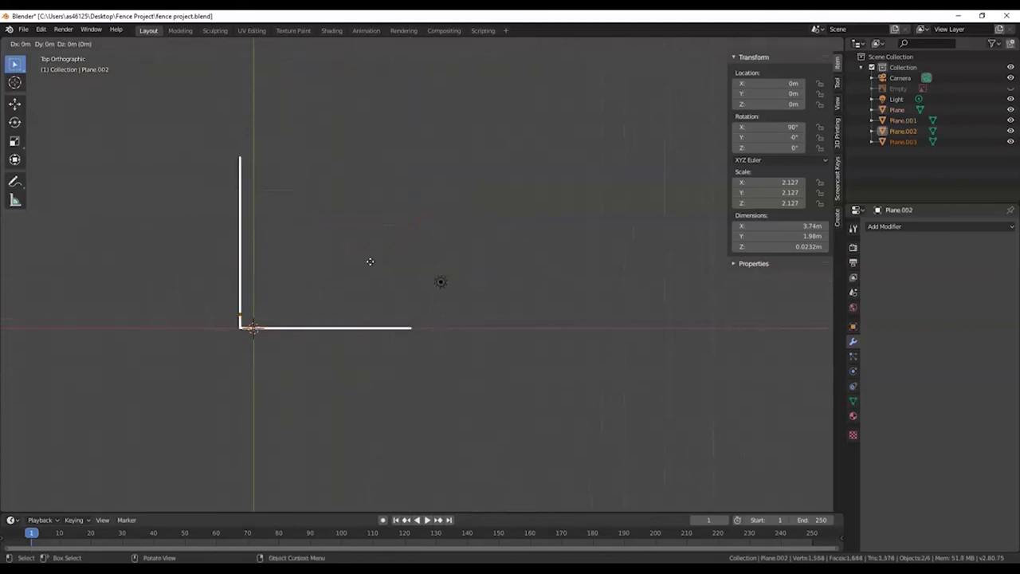
{"action": "type", "text": "180"}
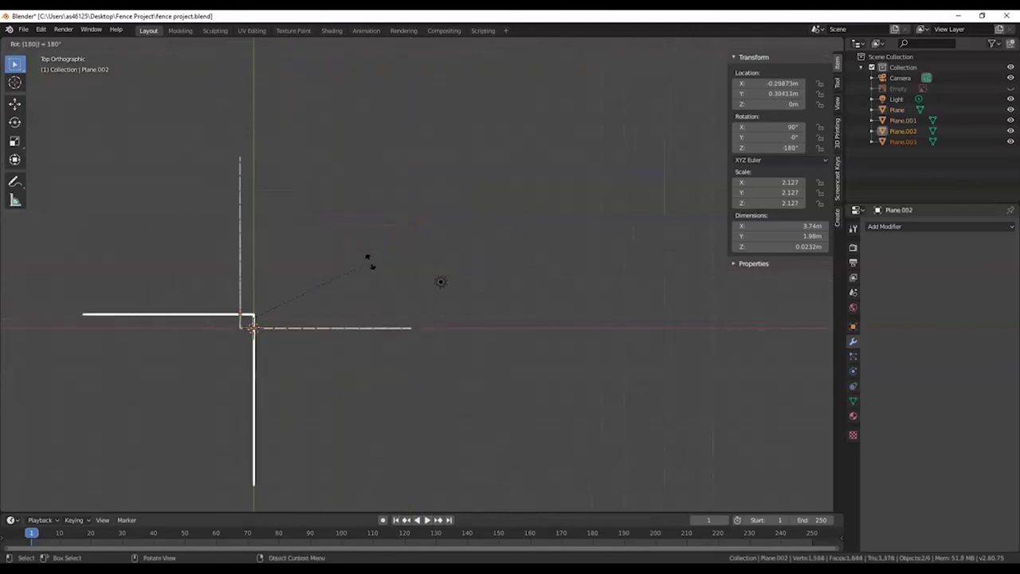
{"action": "key", "text": "Return"}
- Move the rotated pair about 3.41 m in both X and Y so its ends meet the original sections as a closed square
{"action": "key", "text": "g"}
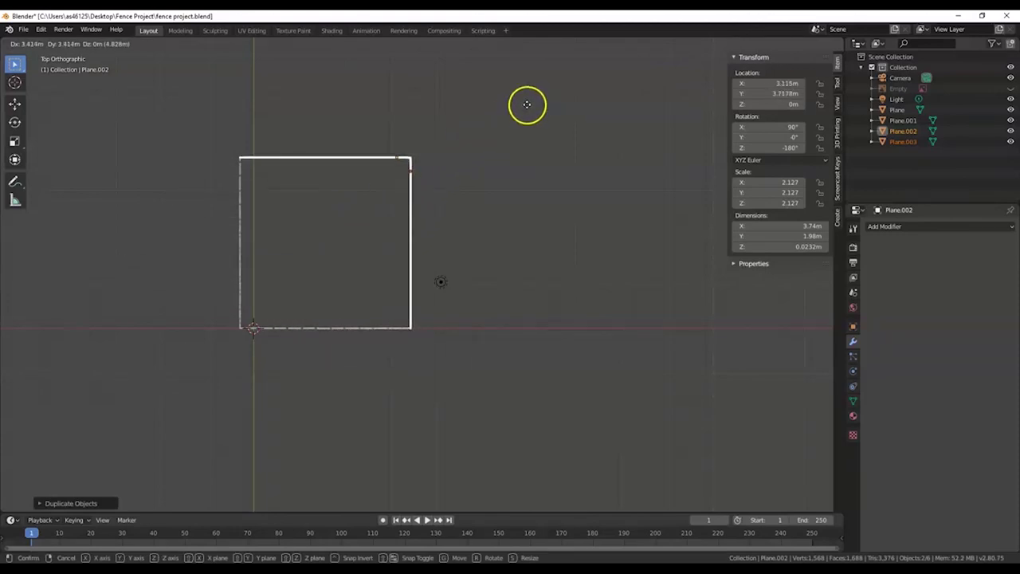
{"action": "left_click", "coordinate": [528, 106]}
{"action": "middle_click_drag", "start_coordinate": [504, 235], "coordinate": [497, 211]}
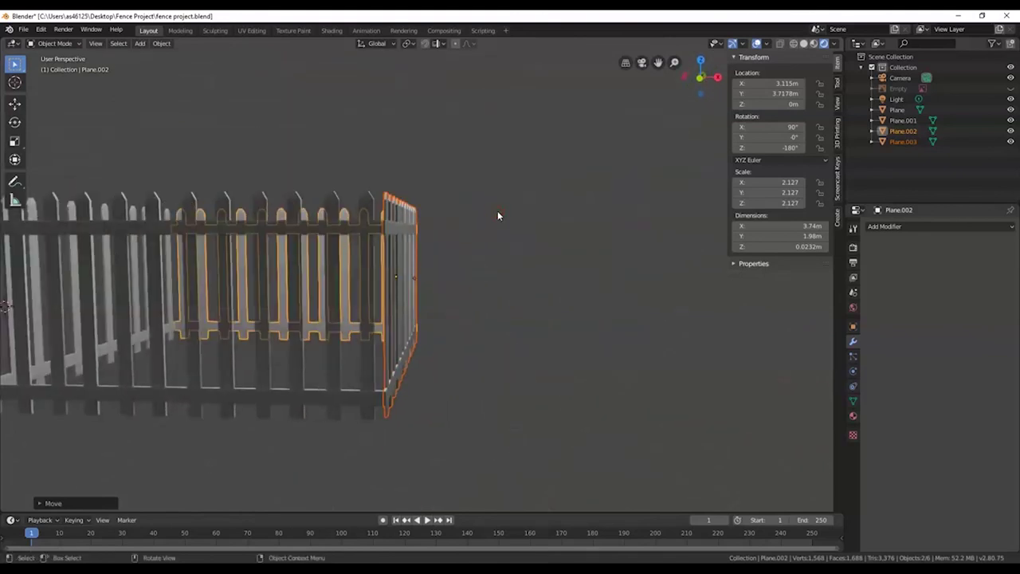
- Join all four fence sections into one object and, in camera view, move it to about X -1.43 m, Y -1.43 m, Z 0.12 m
{"action": "key", "text": "KP_0"}
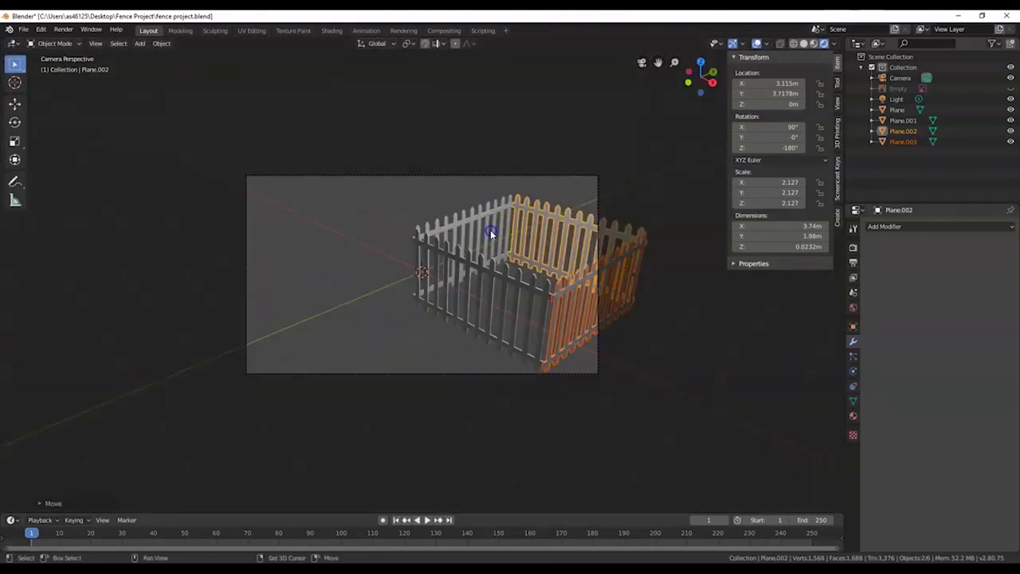
{"action": "left_click", "coordinate": [496, 263], "text": "shift"}
{"action": "left_click", "coordinate": [497, 296], "text": "shift"}
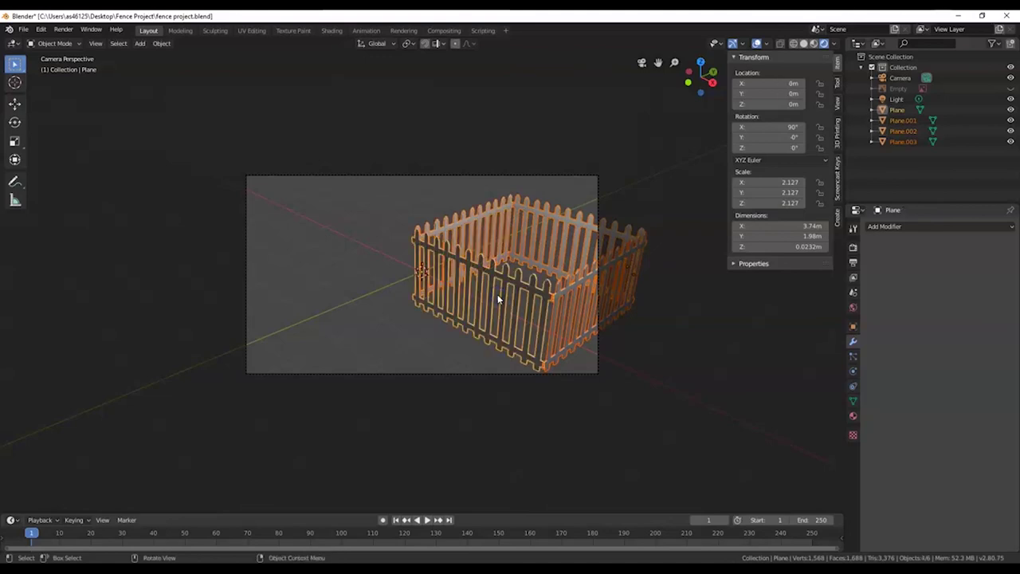
{"action": "key", "text": "ctrl+j"}
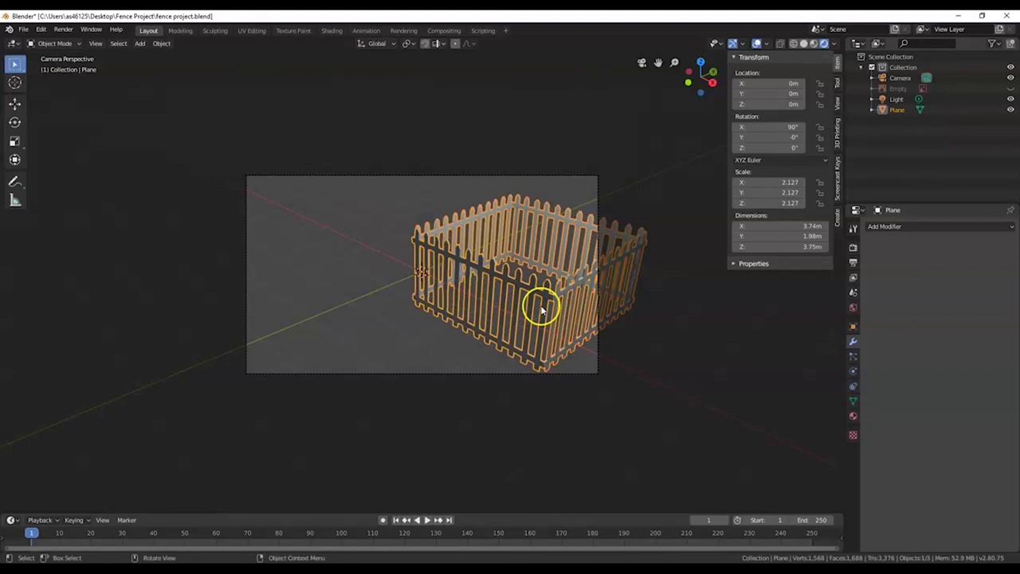
{"action": "key", "text": "g"}
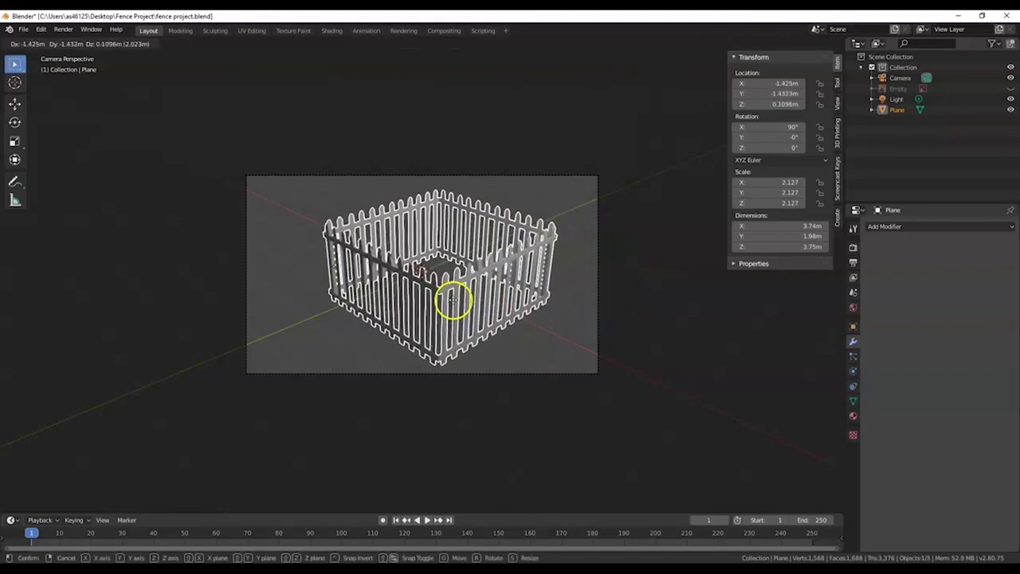
{"action": "left_click", "coordinate": [452, 301]}
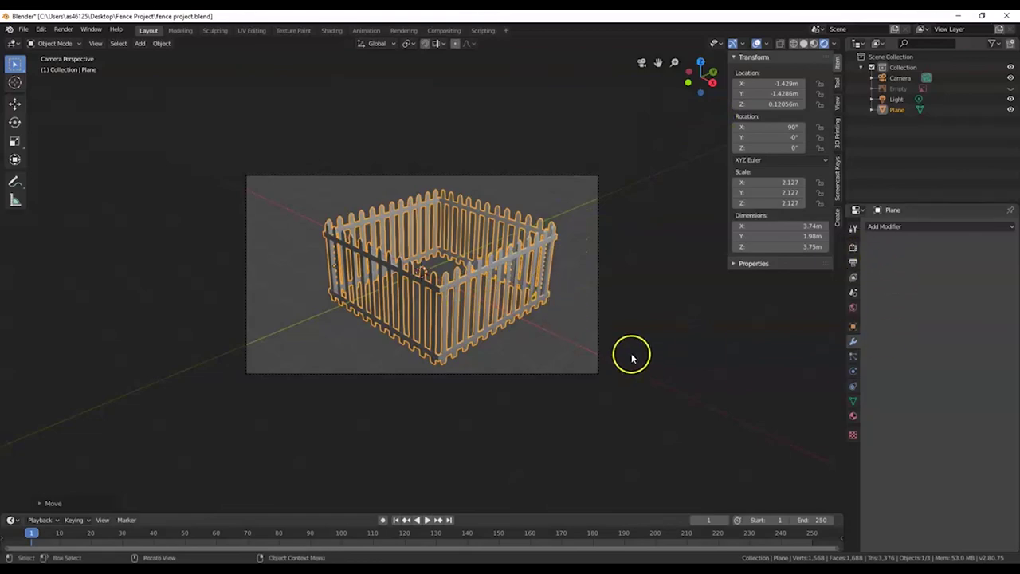
- Render the fence enclosure from the camera, inspect the pickets and corners closely, and close the render window
{"action": "key", "text": "F12"}
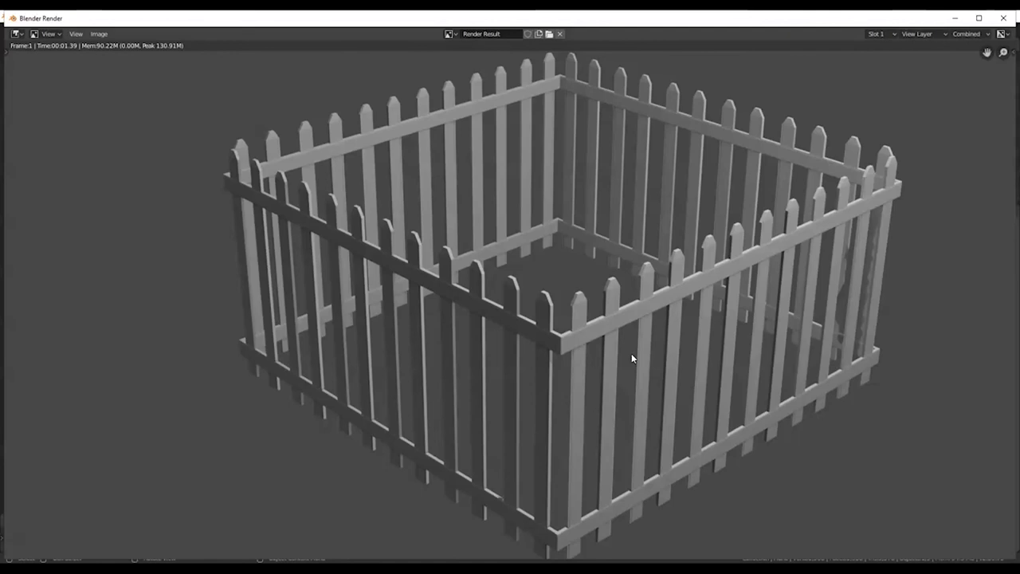
{"action": "scroll", "coordinate": [631, 358], "scroll_direction": "down", "scroll_amount": 2}
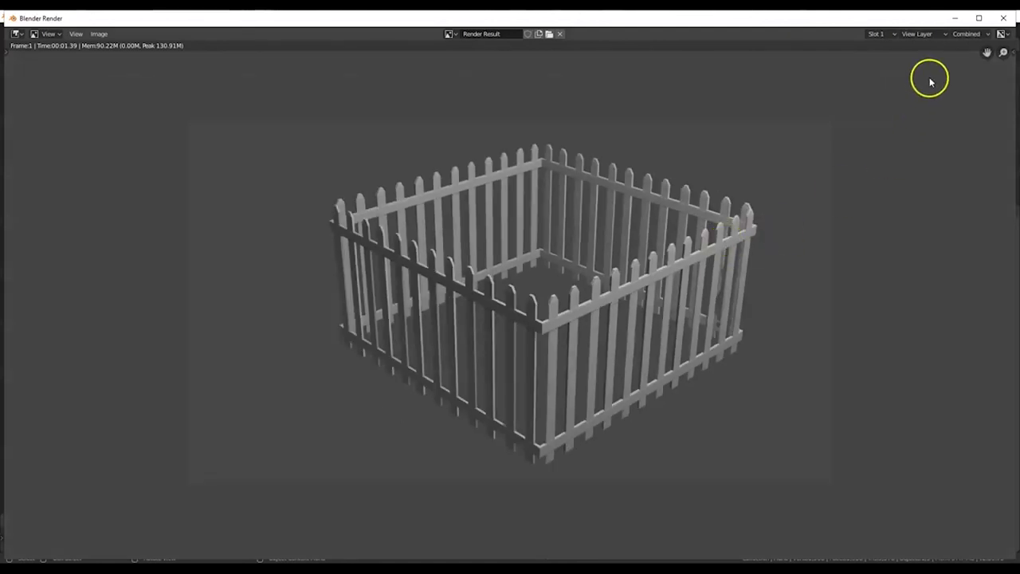
{"action": "scroll", "coordinate": [826, 200], "scroll_direction": "up", "scroll_amount": 2}
{"action": "scroll", "coordinate": [826, 200], "scroll_direction": "down", "scroll_amount": 2}
{"action": "scroll", "coordinate": [661, 302], "scroll_direction": "up", "scroll_amount": 3}
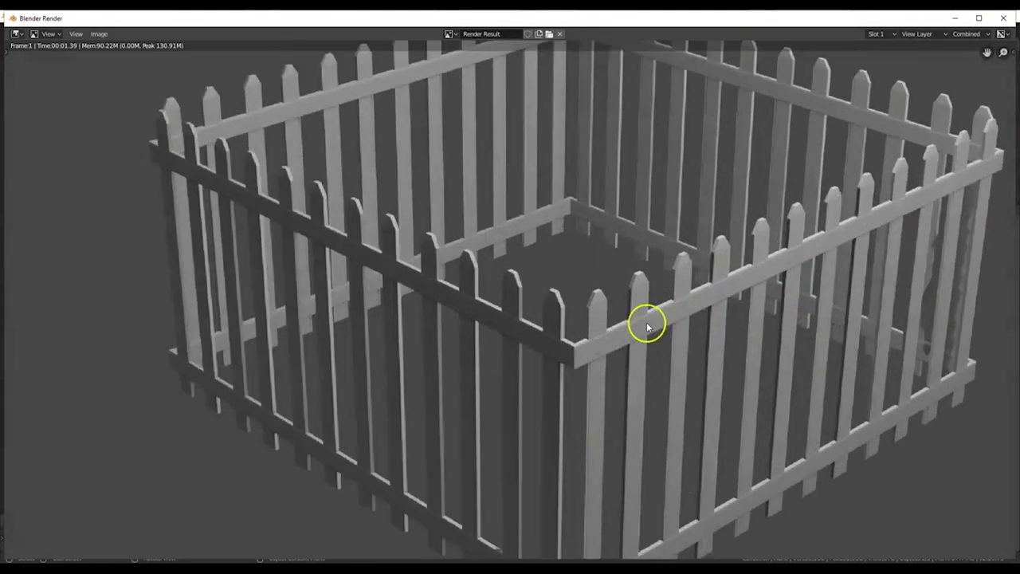
{"action": "scroll", "coordinate": [586, 276], "scroll_direction": "down", "scroll_amount": 1}
{"action": "left_click", "coordinate": [1003, 17]}
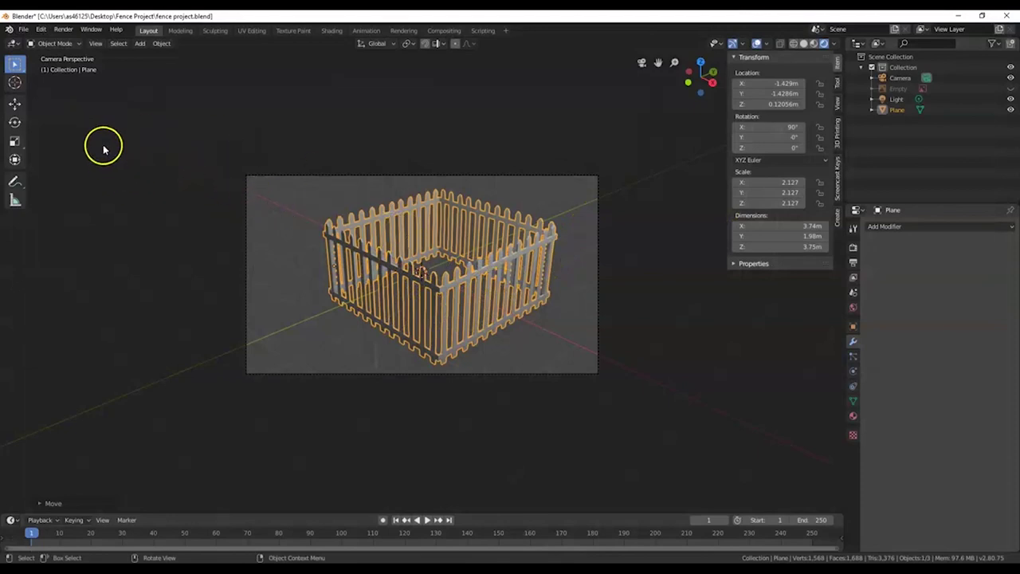
{"action": "left_click", "coordinate": [64, 29]}
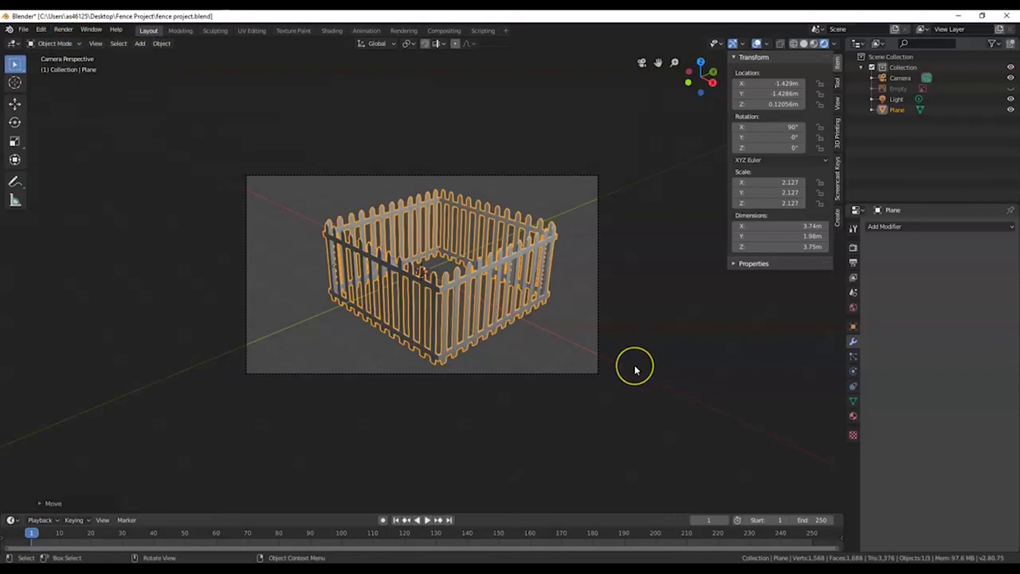
{"action": "left_click", "coordinate": [628, 369]}
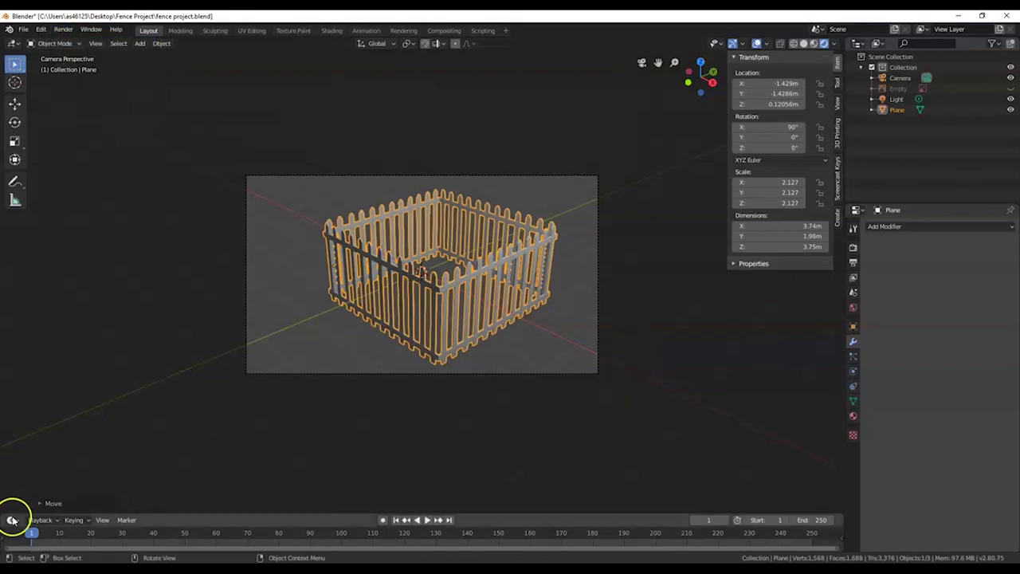